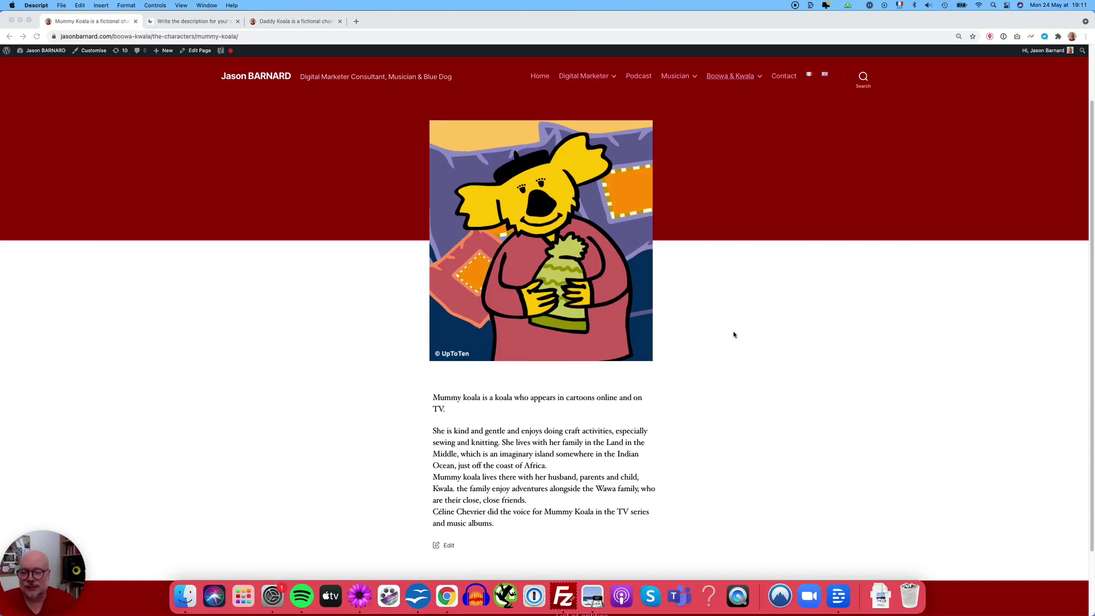
# Read the Mummy Koala description on the character's website page
pyautogui.click(311, 297)
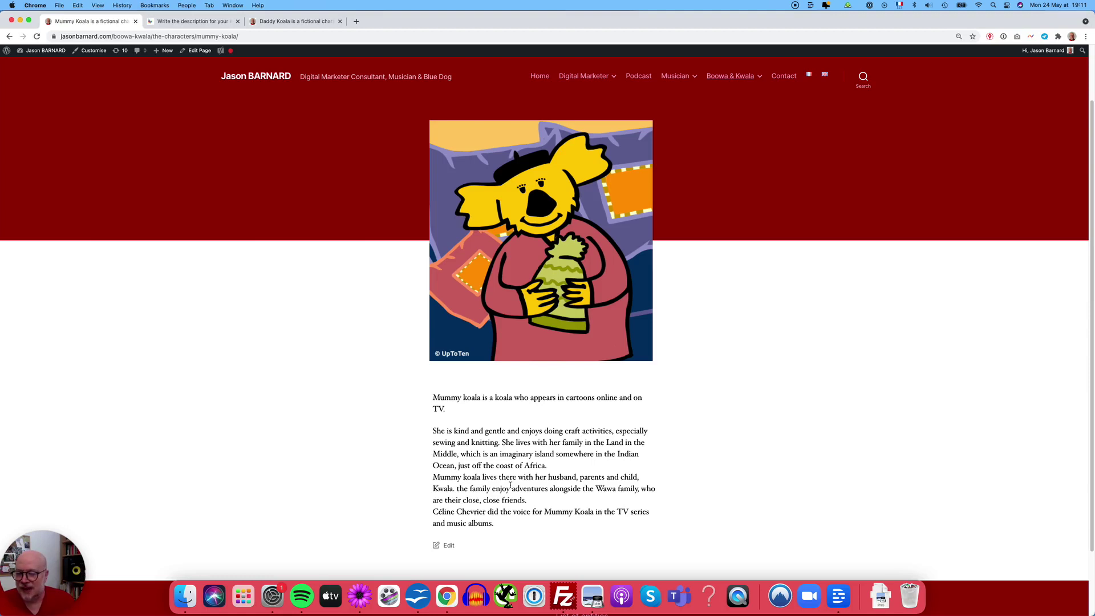
pyautogui.moveTo(433, 397); pyautogui.dragTo(557, 542)
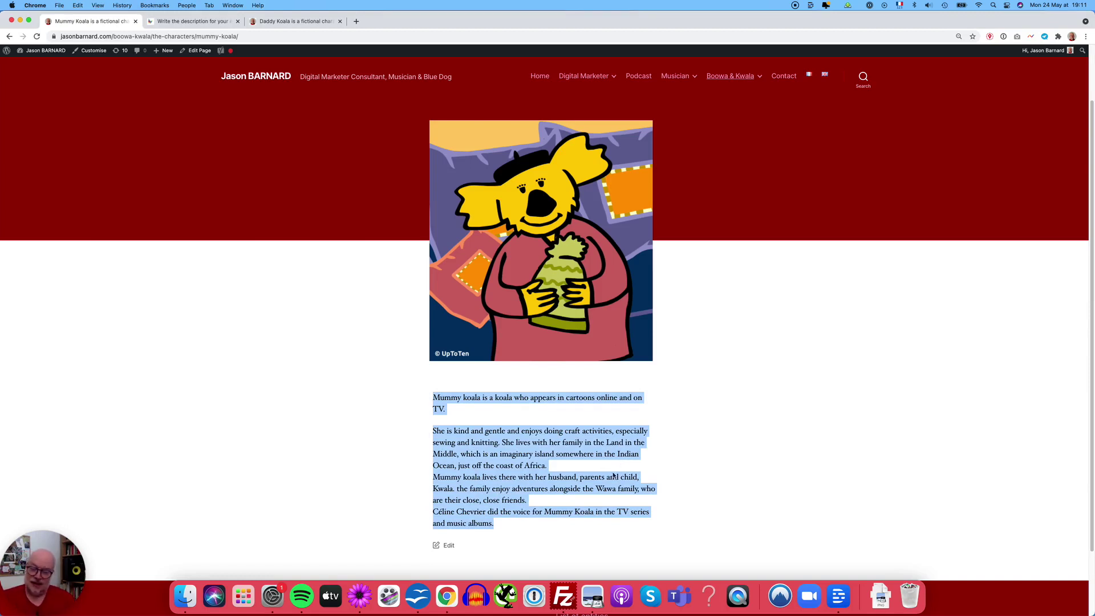
pyautogui.click(564, 520)
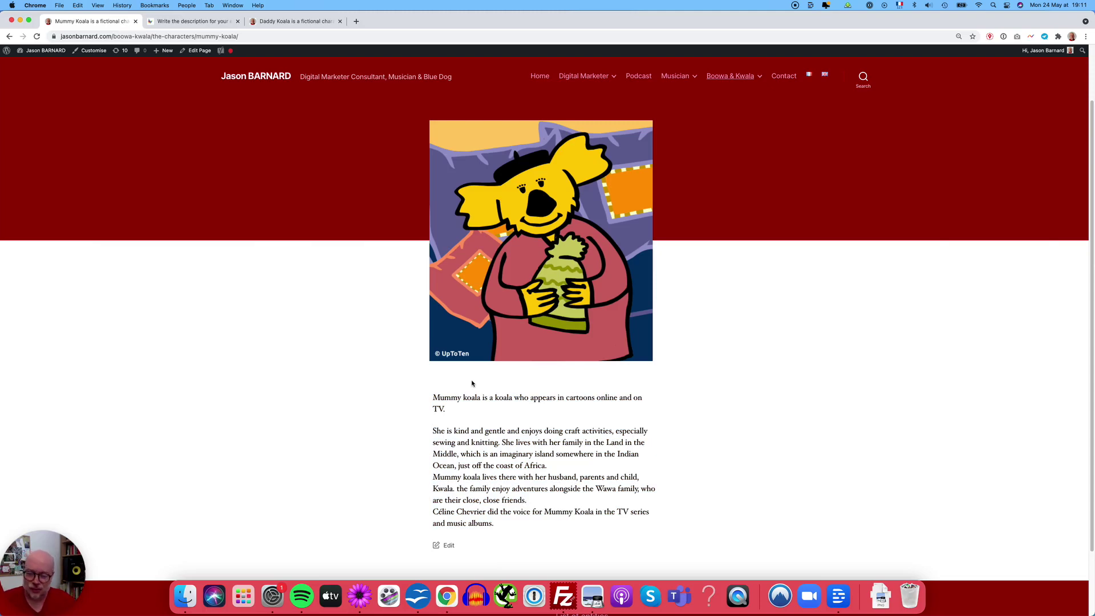
# Review the Mummy Koala subtitle, short description and description extension in the Kalicube form, and evaluate the description
pyautogui.click(184, 23)
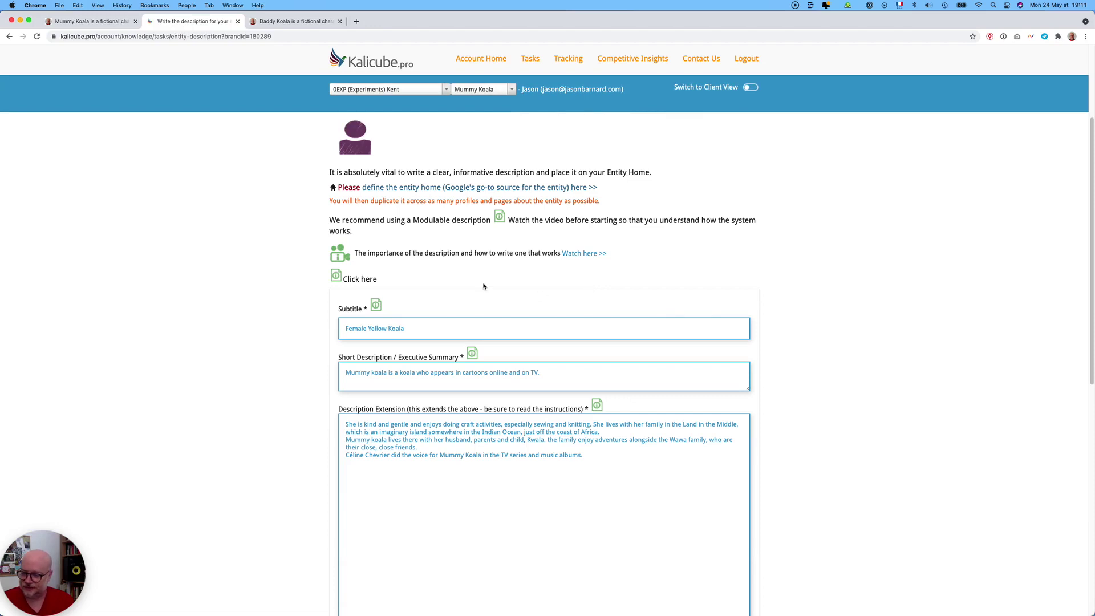
pyautogui.scroll(-3, 366, 303)
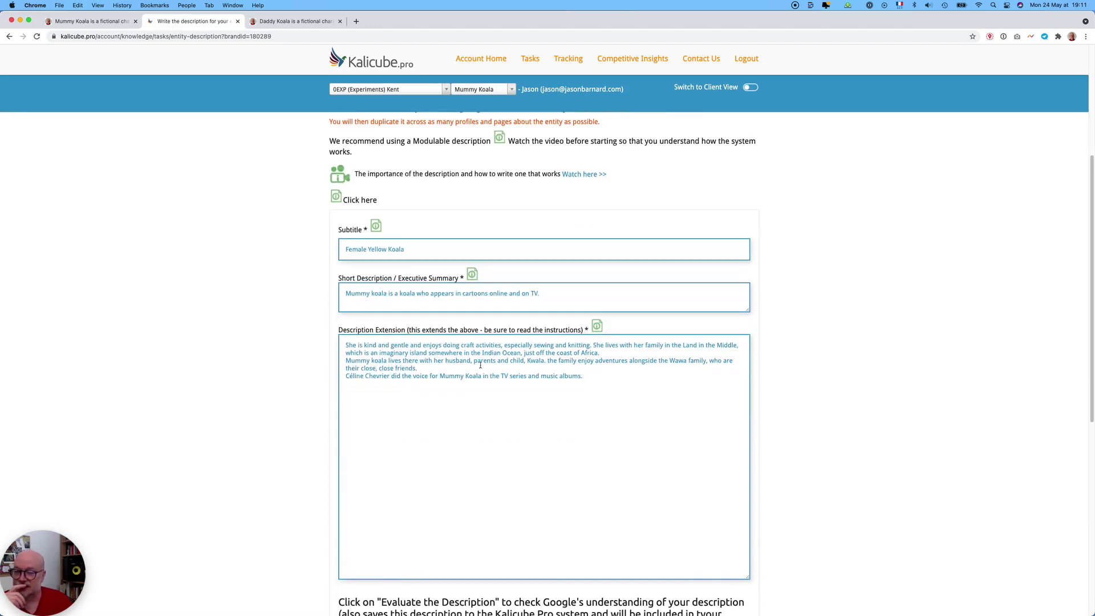
pyautogui.scroll(-1, 529, 368)
pyautogui.scroll(-1, 536, 367)
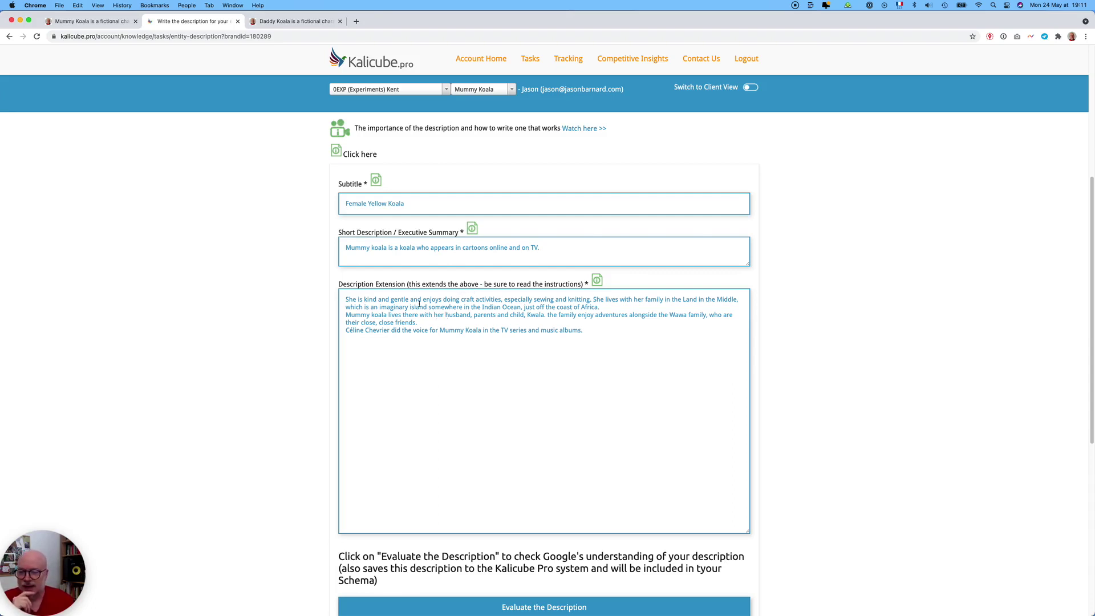
pyautogui.moveTo(391, 298); pyautogui.dragTo(490, 347)
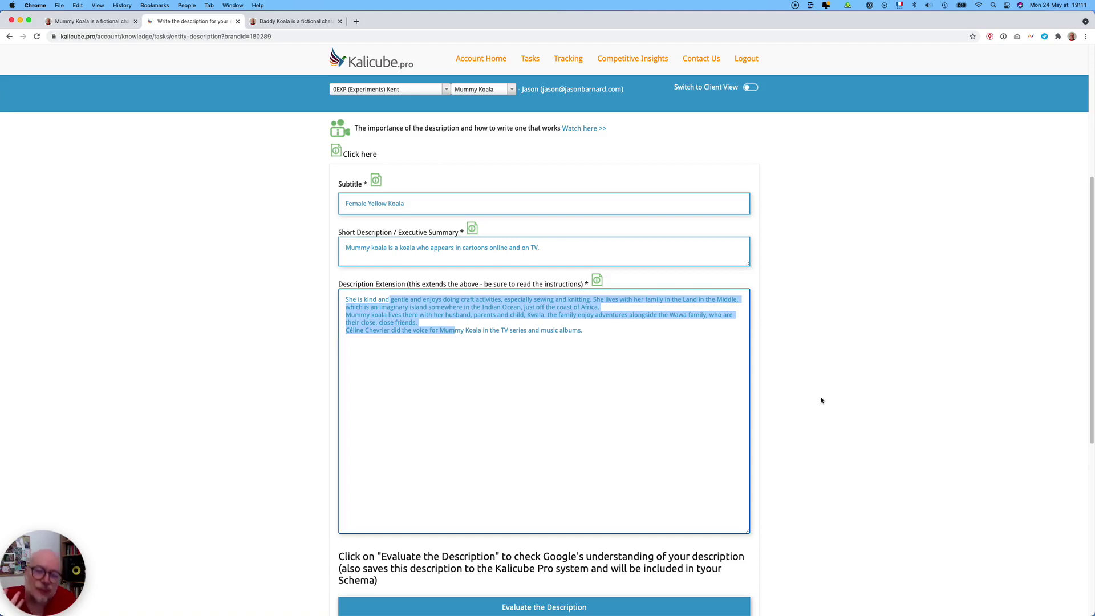
pyautogui.scroll(-5, 820, 403)
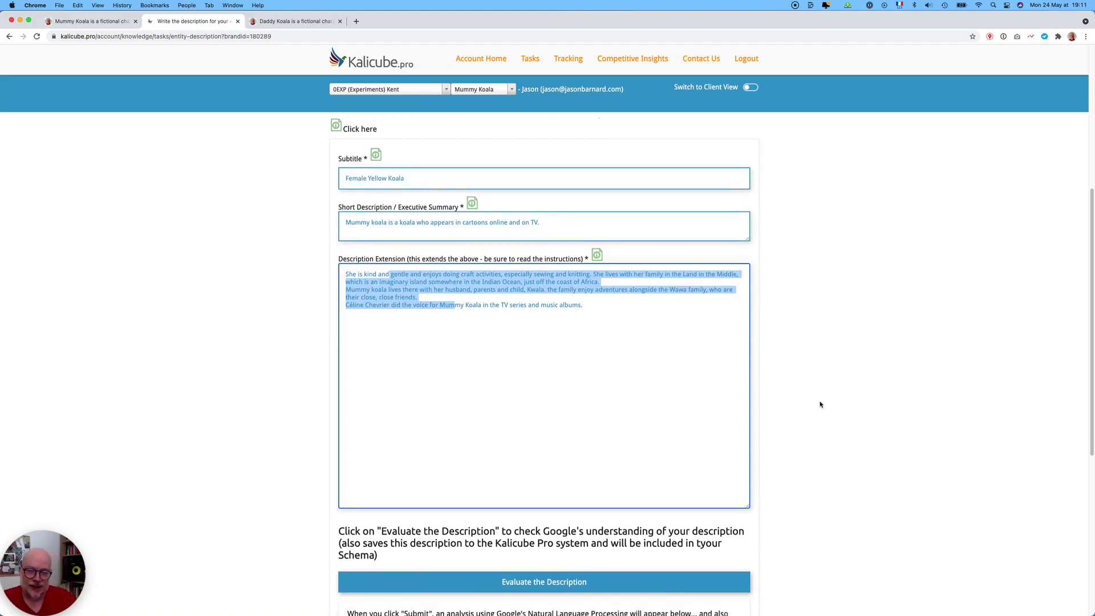
pyautogui.click(599, 476)
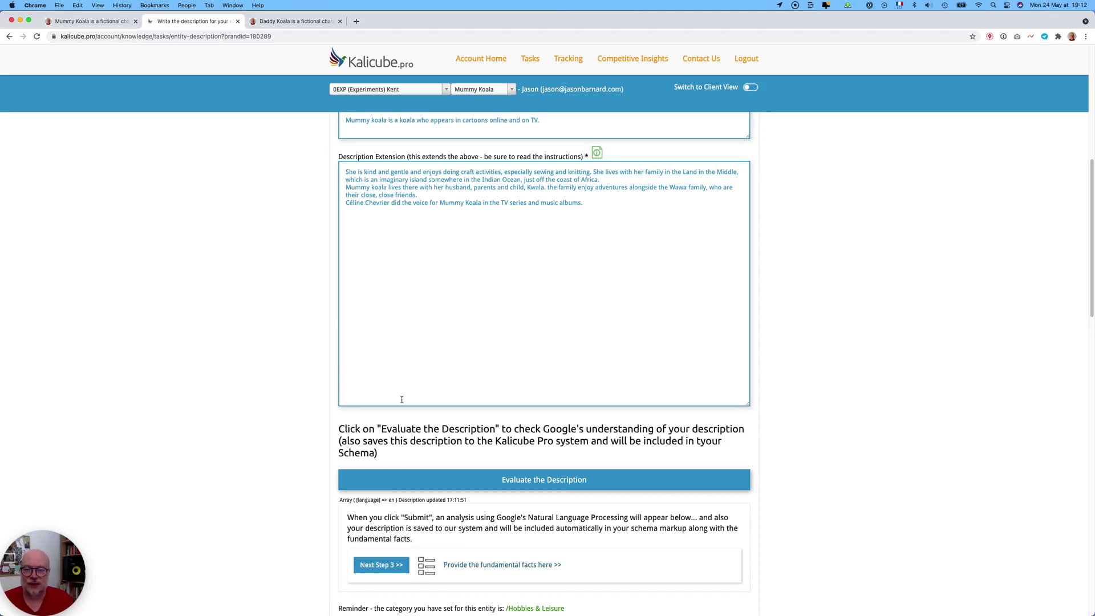
# Switch to the character website and open the Mummy Koala page from the list of Boowa & Kwala characters
pyautogui.click(81, 25)
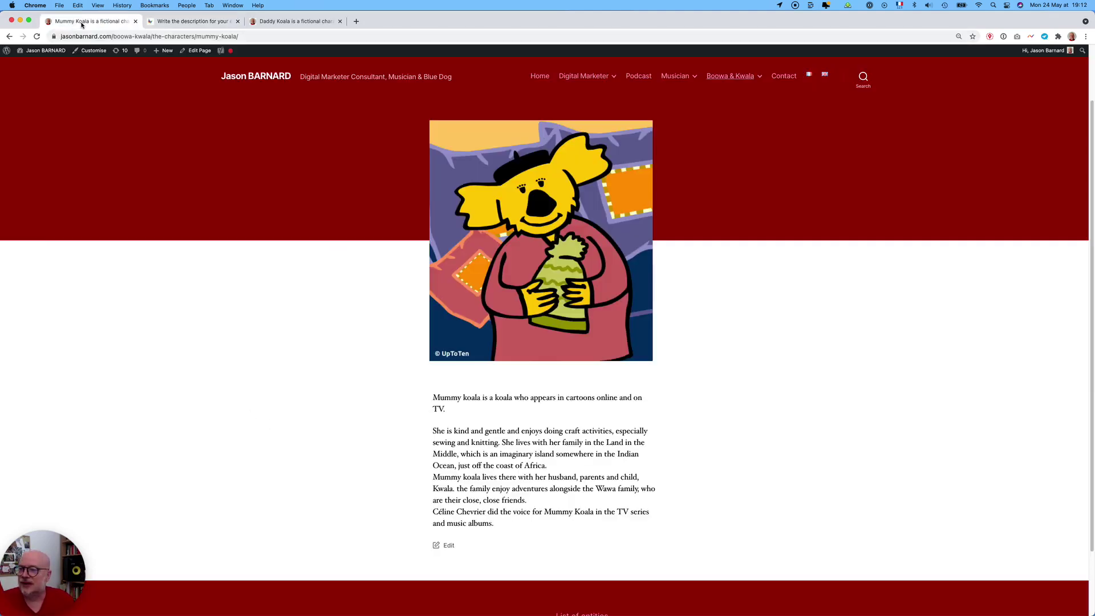
pyautogui.moveTo(730, 76)
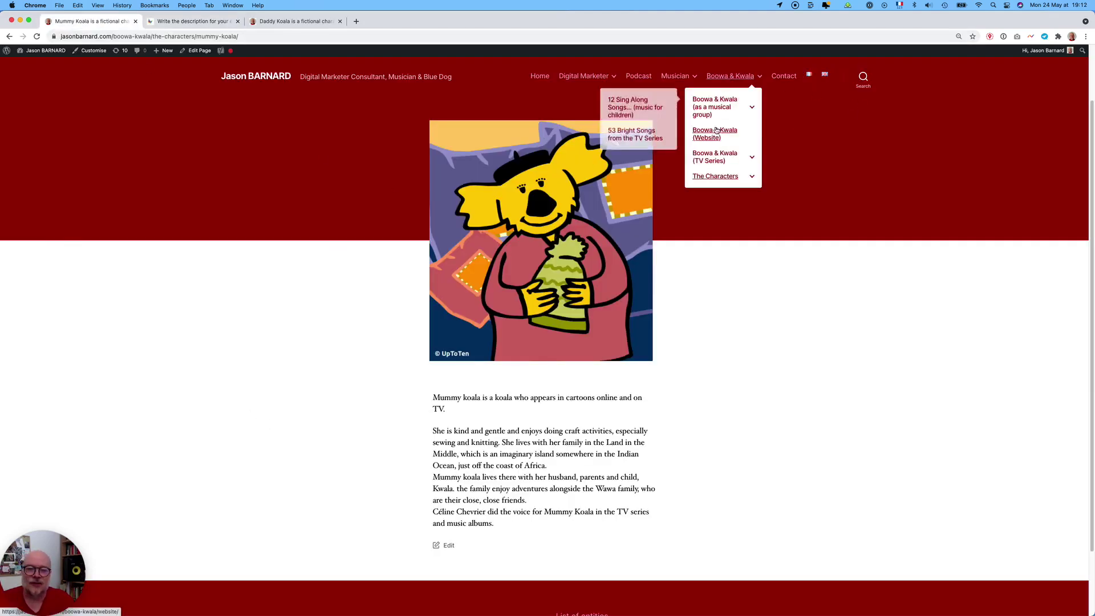
pyautogui.moveTo(716, 170)
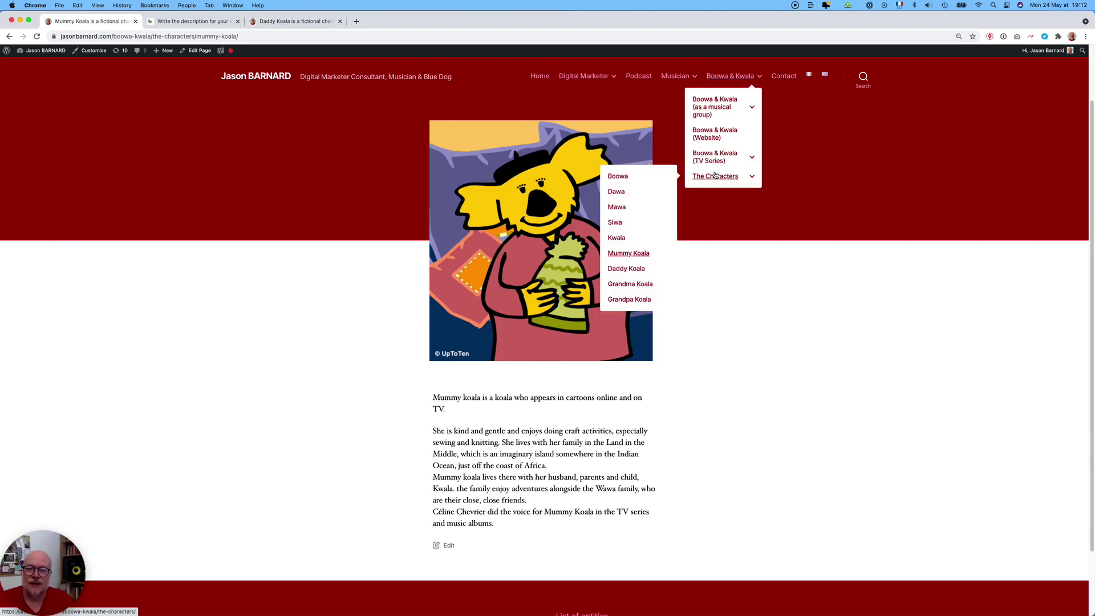
pyautogui.click(629, 249)
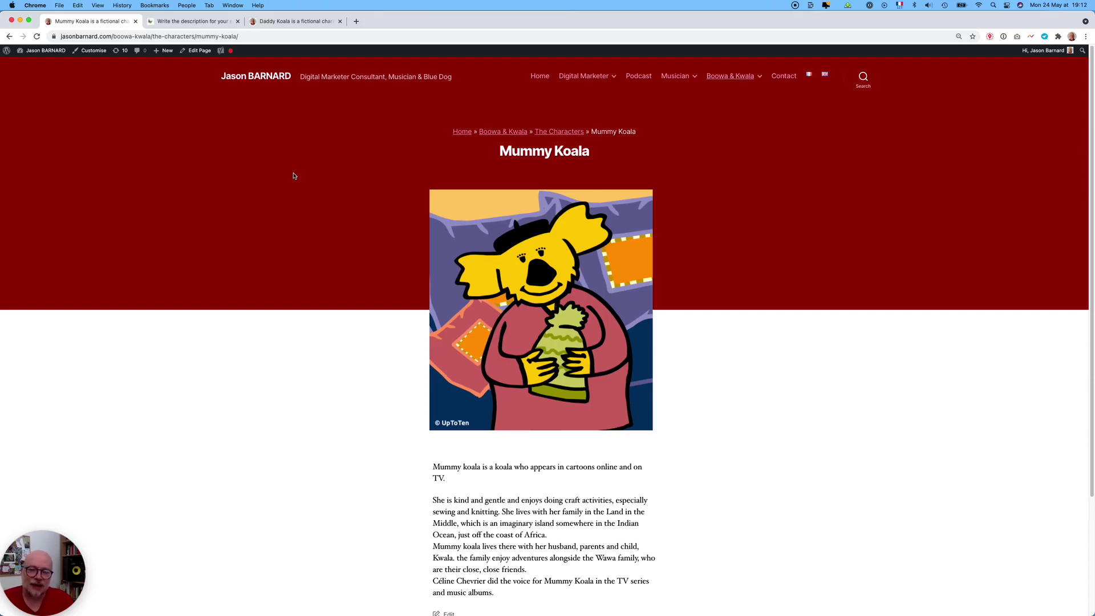
# Return to the Kalicube evaluation and examine the categories Google attributes to the entity and their relevancy
pyautogui.click(179, 21)
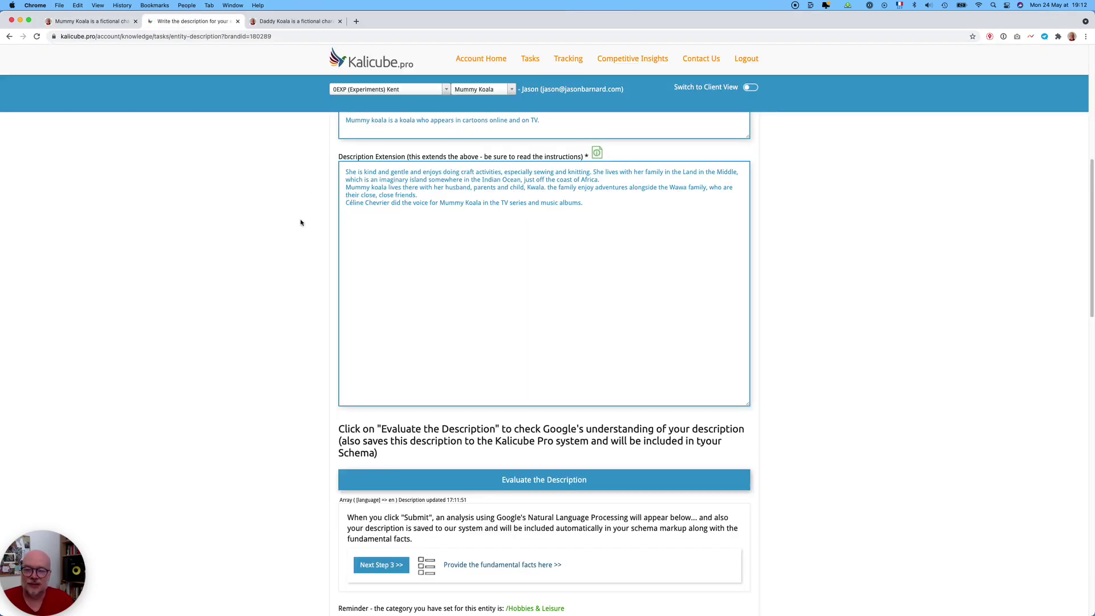
pyautogui.scroll(-10, 240, 337)
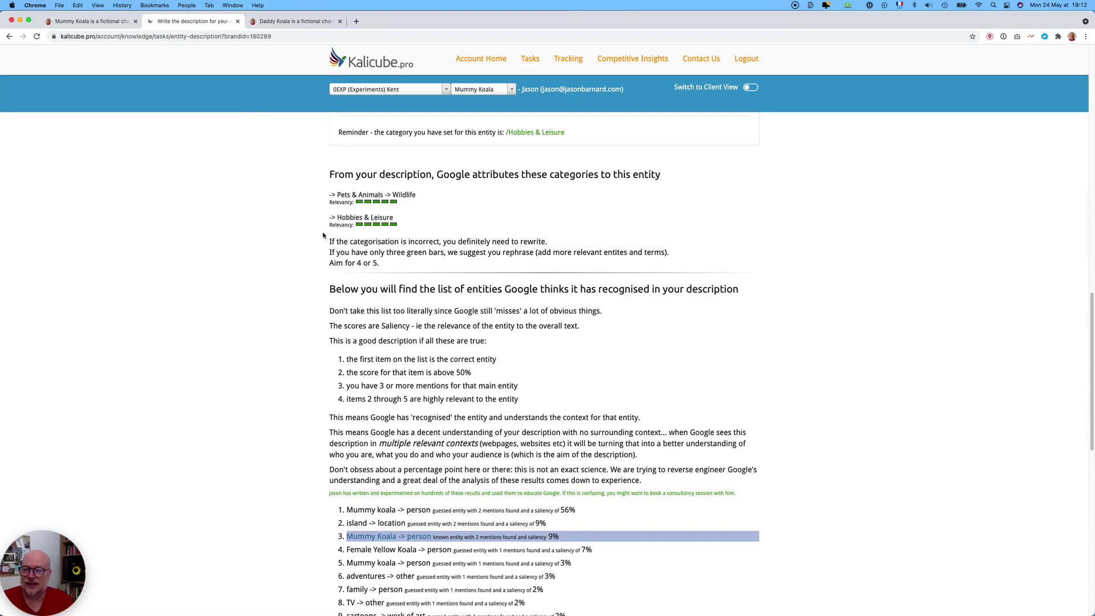
pyautogui.scroll(1, 401, 201)
pyautogui.doubleClick(404, 218)
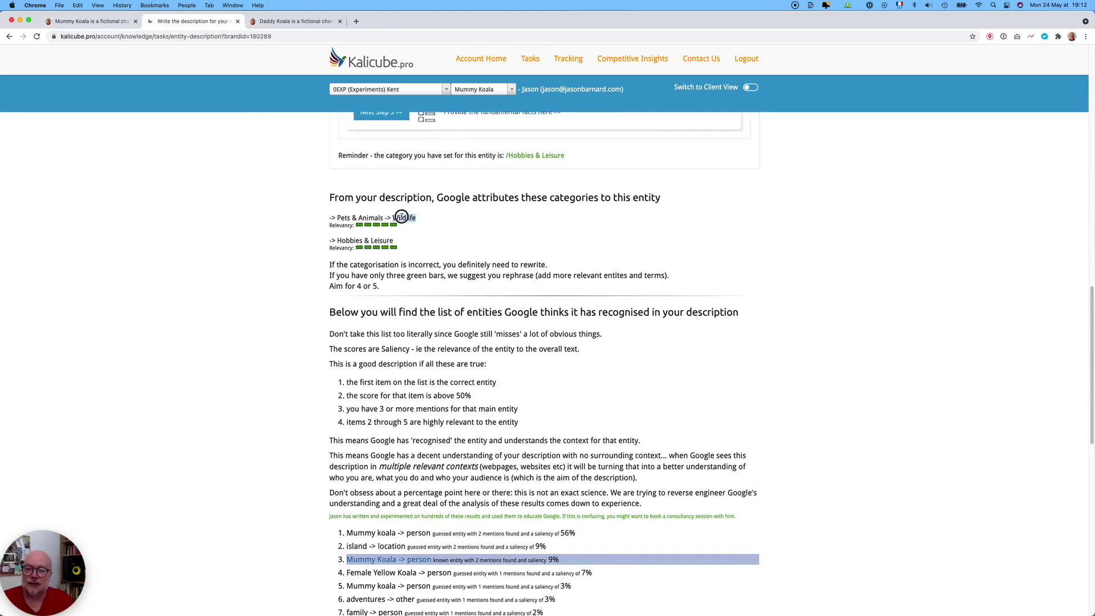
pyautogui.moveTo(426, 245); pyautogui.dragTo(330, 235)
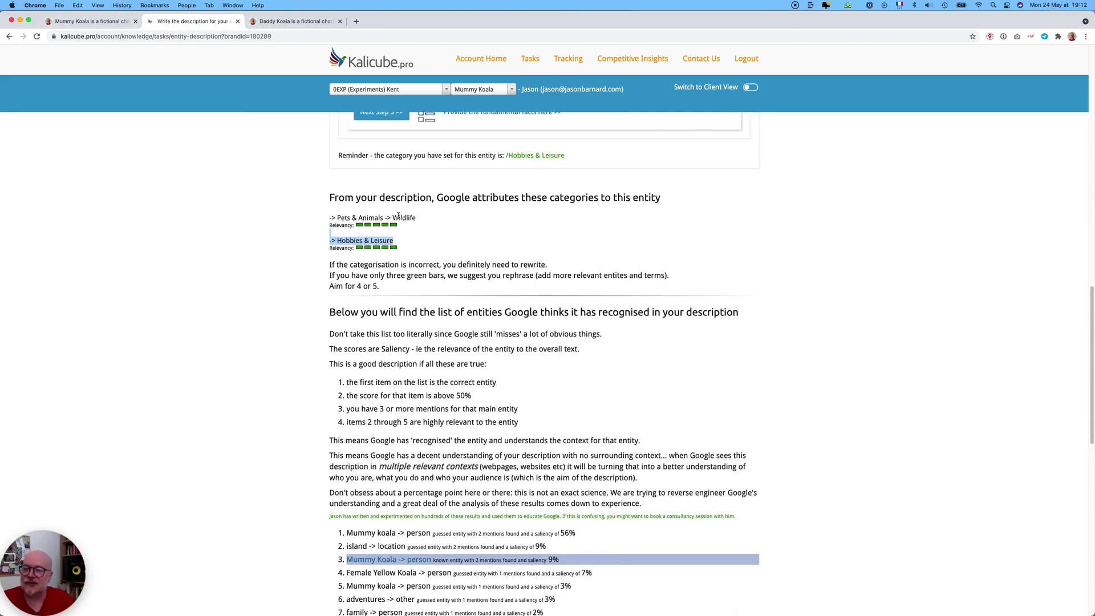
pyautogui.moveTo(400, 225); pyautogui.dragTo(329, 226)
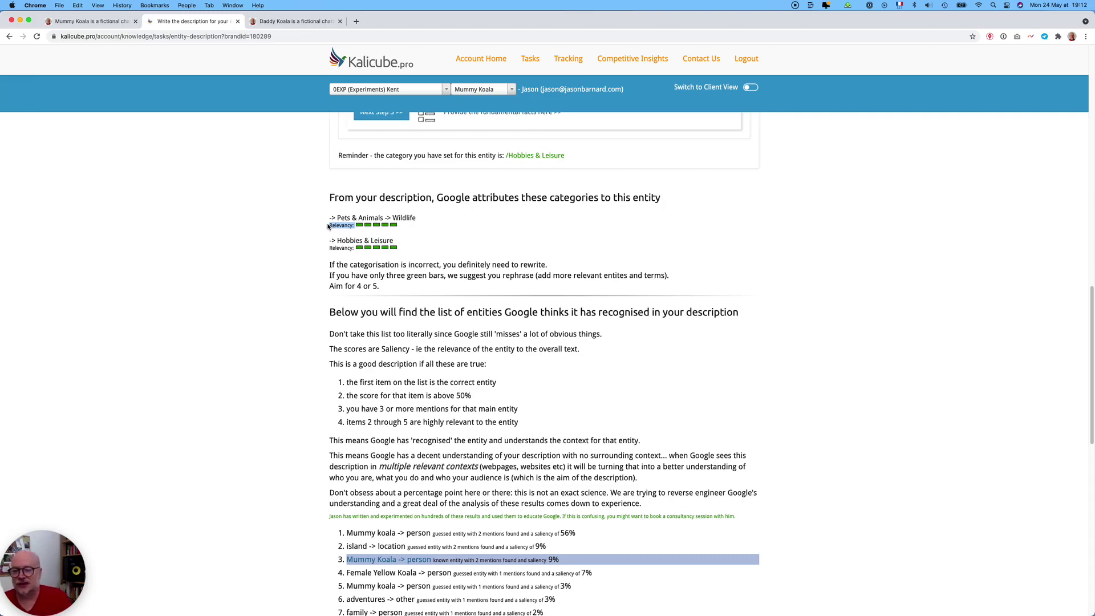
# Examine the list of entities recognised in the description, checking the type, guessed or known status and saliency of the top entries
pyautogui.scroll(-5, 367, 257)
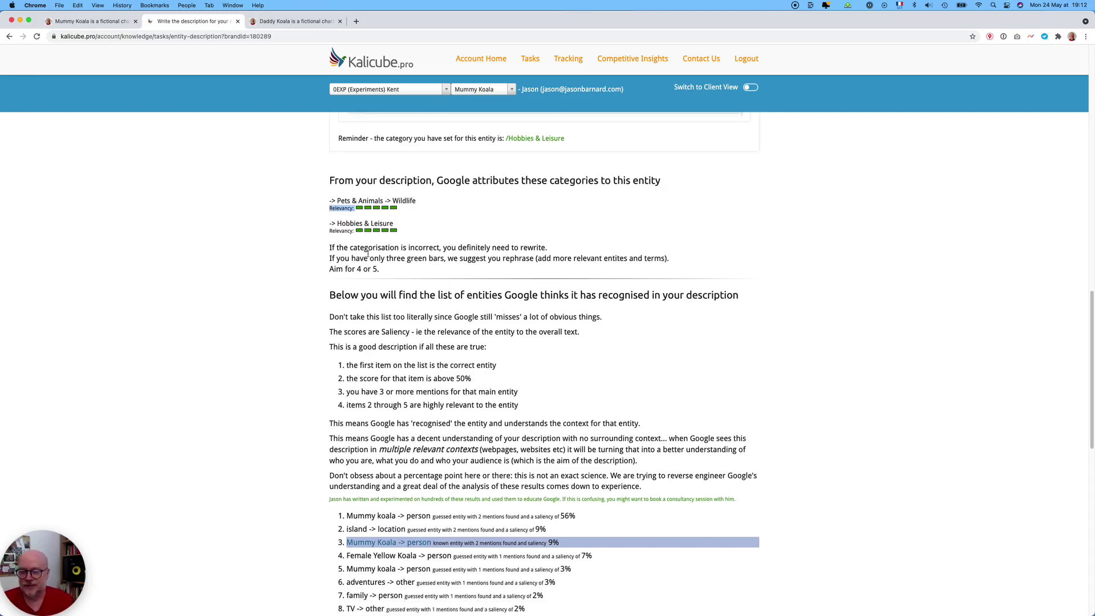
pyautogui.scroll(-1, 376, 348)
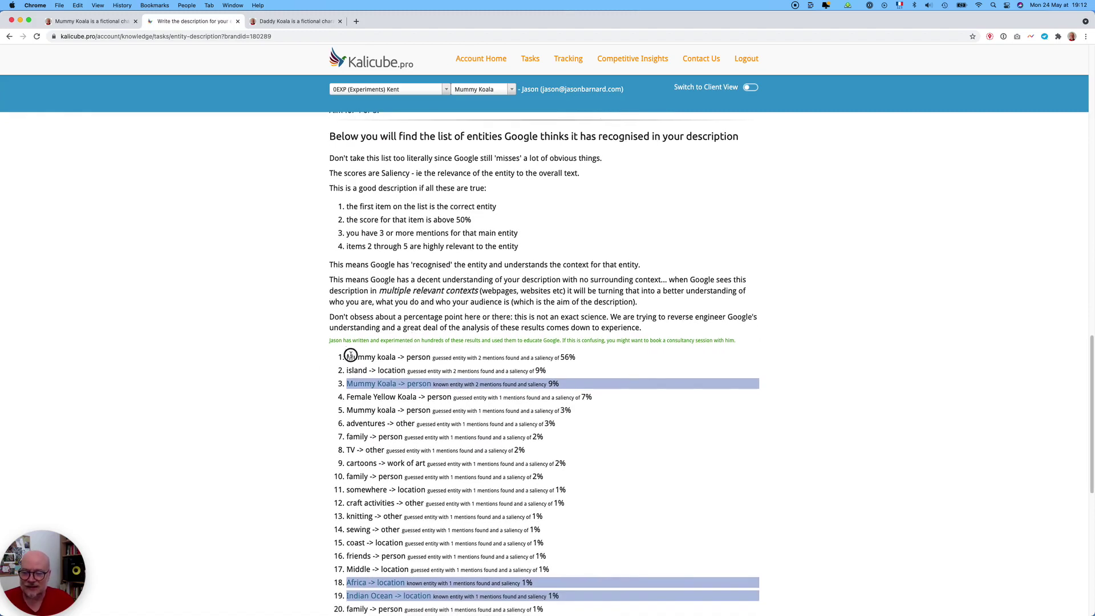
pyautogui.moveTo(346, 357); pyautogui.dragTo(405, 358)
pyautogui.doubleClick(418, 357)
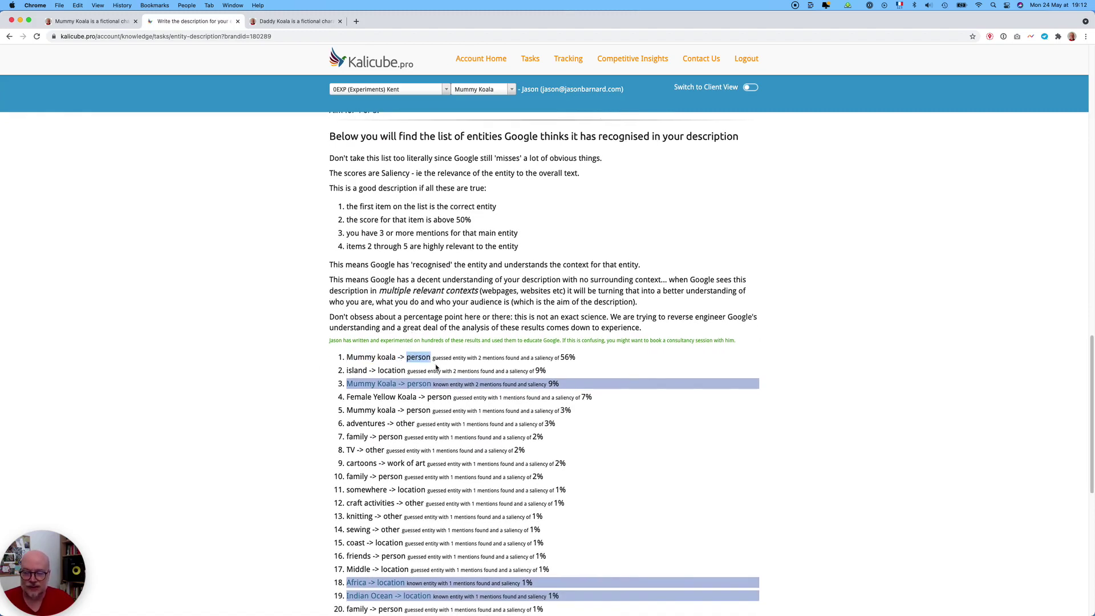
pyautogui.doubleClick(445, 359)
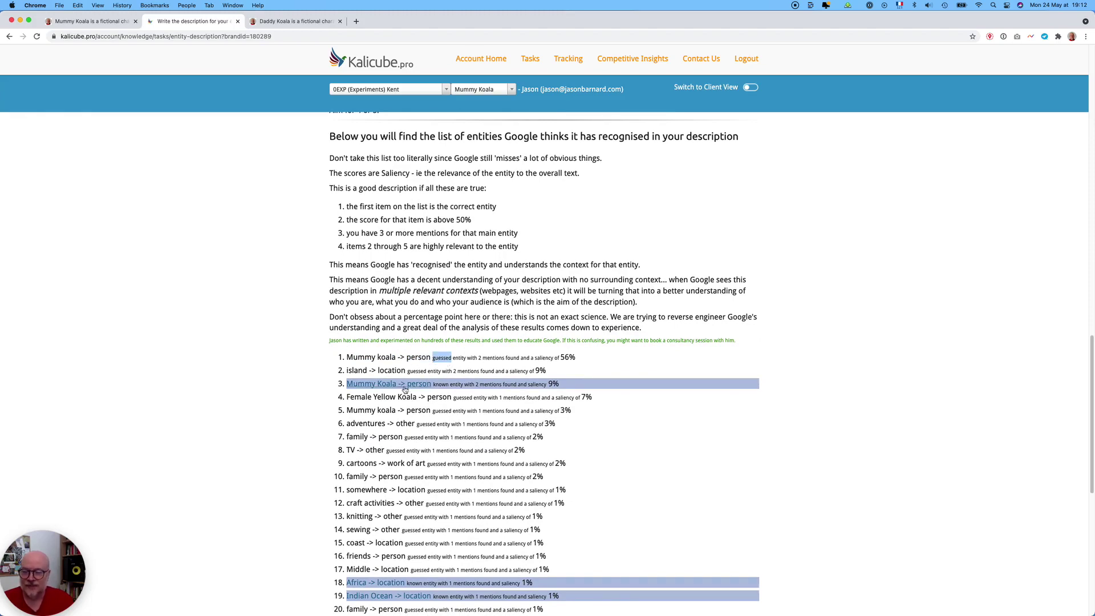
pyautogui.scroll(-5, 309, 384)
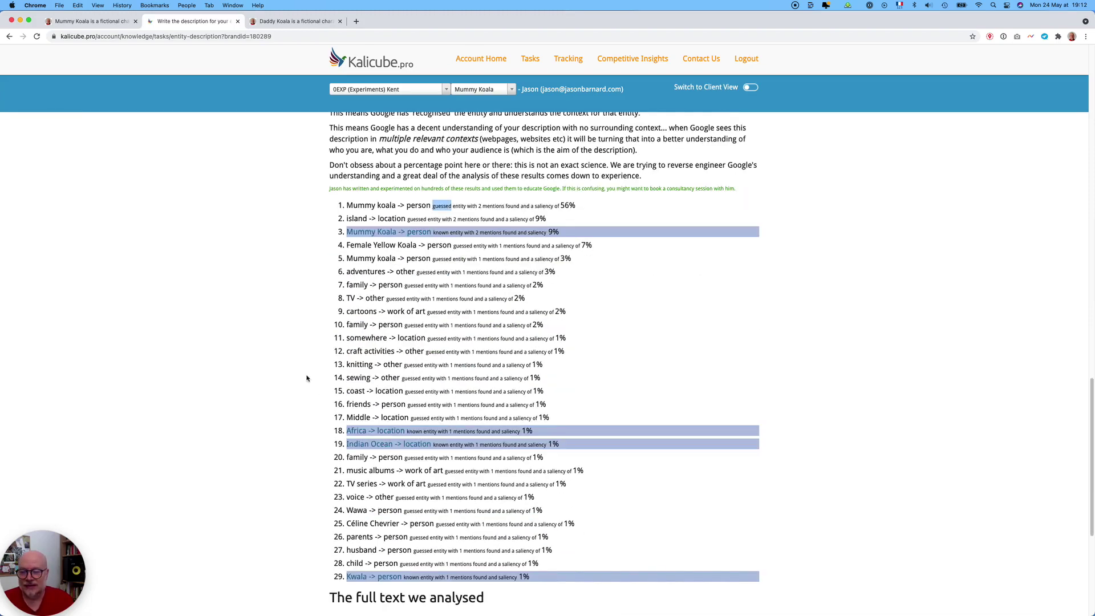
pyautogui.doubleClick(357, 219)
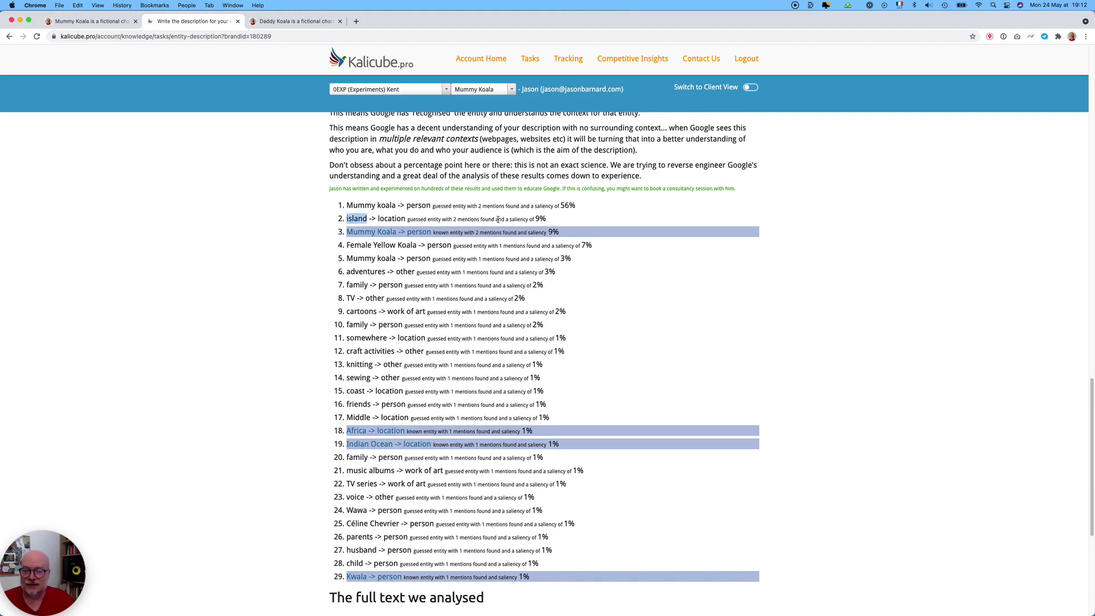
pyautogui.scroll(1, 520, 248)
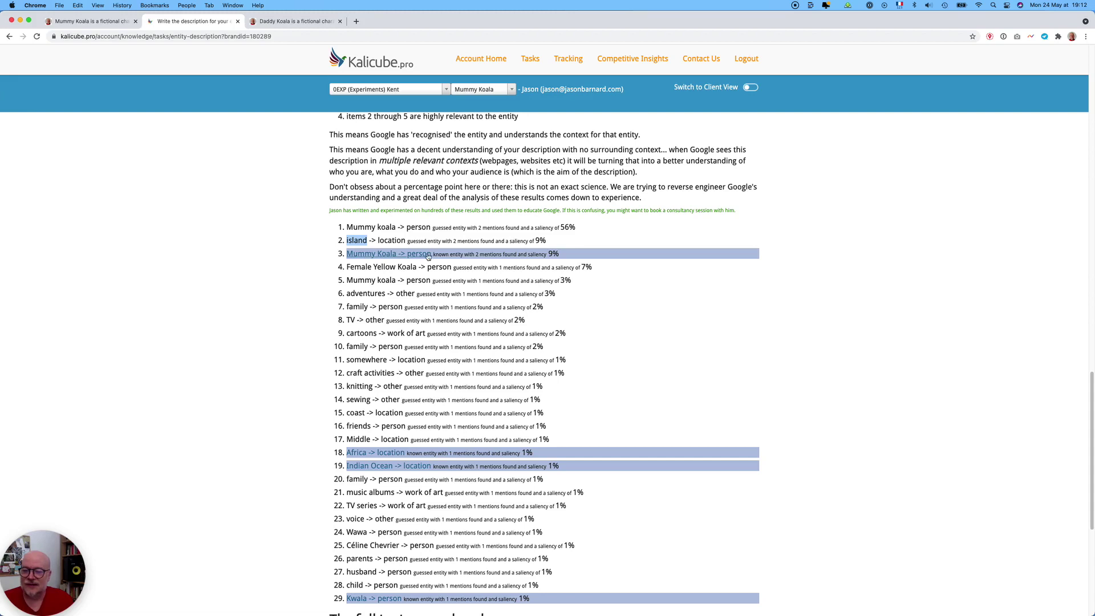
# View the Google results for the known Mummy Koala entity, and compare its entry in the list with the guessed one
pyautogui.click(390, 255)
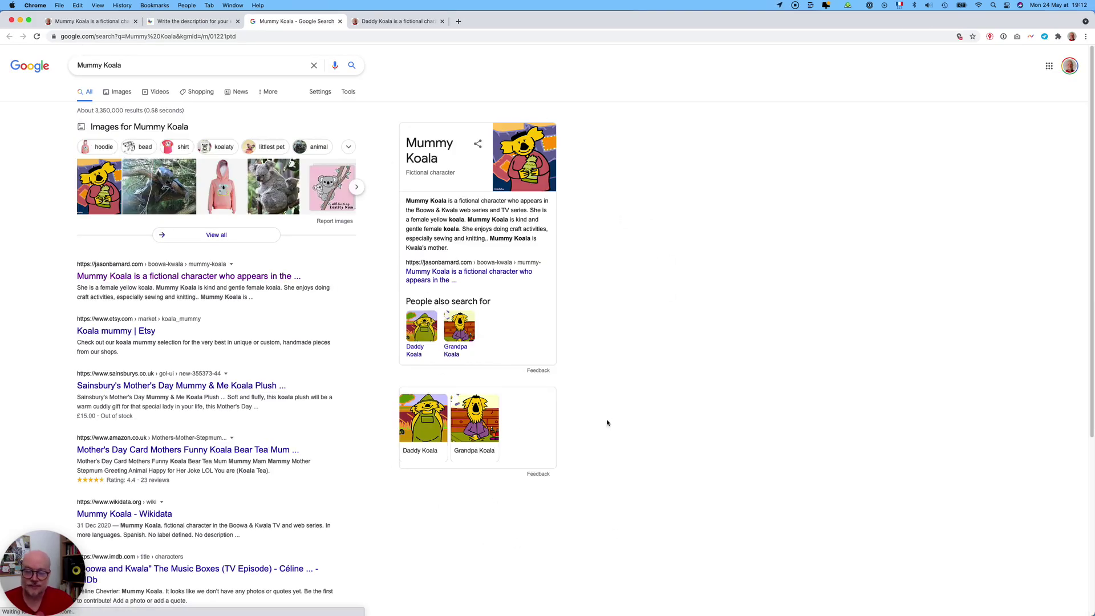
pyautogui.click(189, 21)
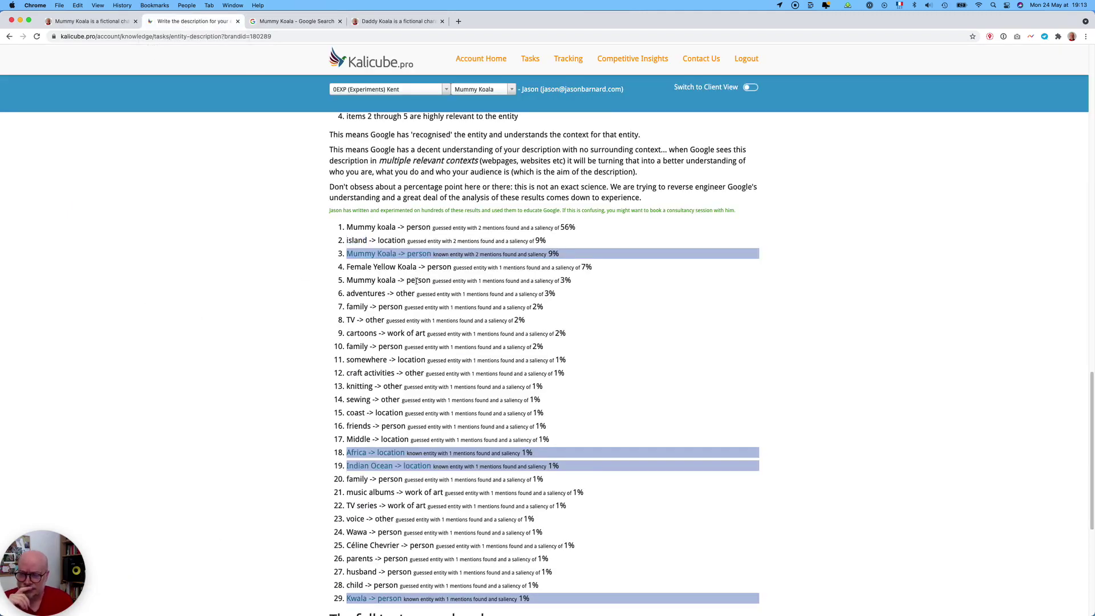
pyautogui.doubleClick(445, 228)
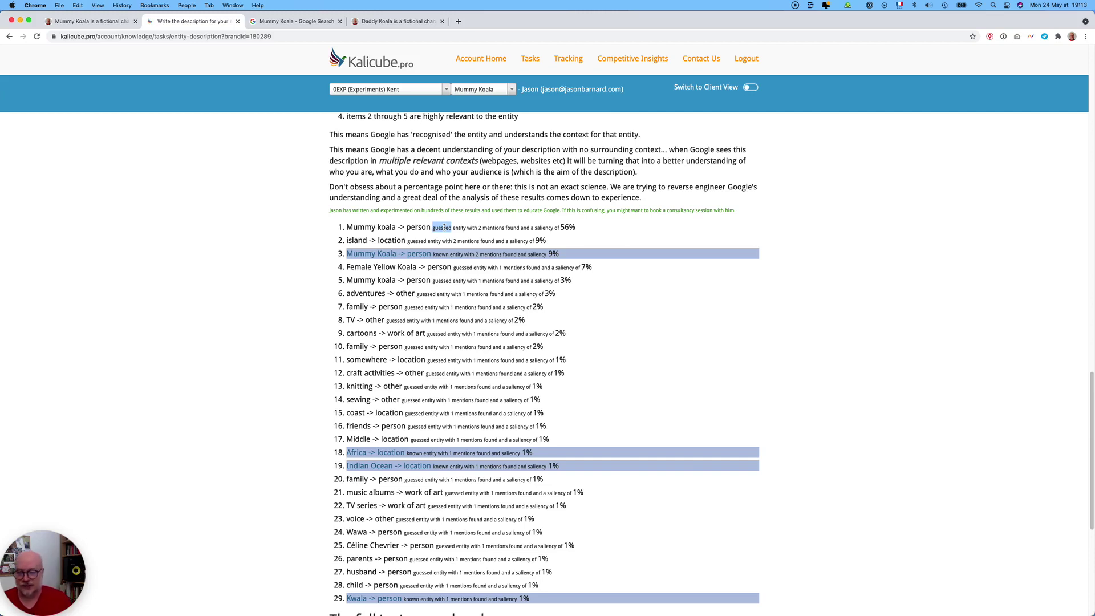
pyautogui.click(452, 255)
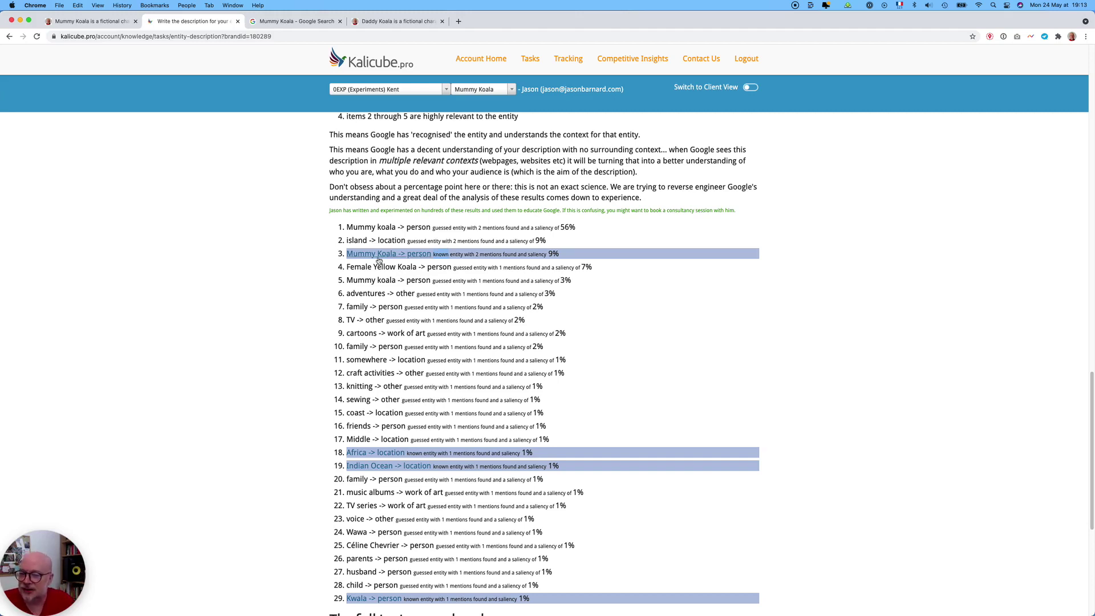
pyautogui.click(380, 227)
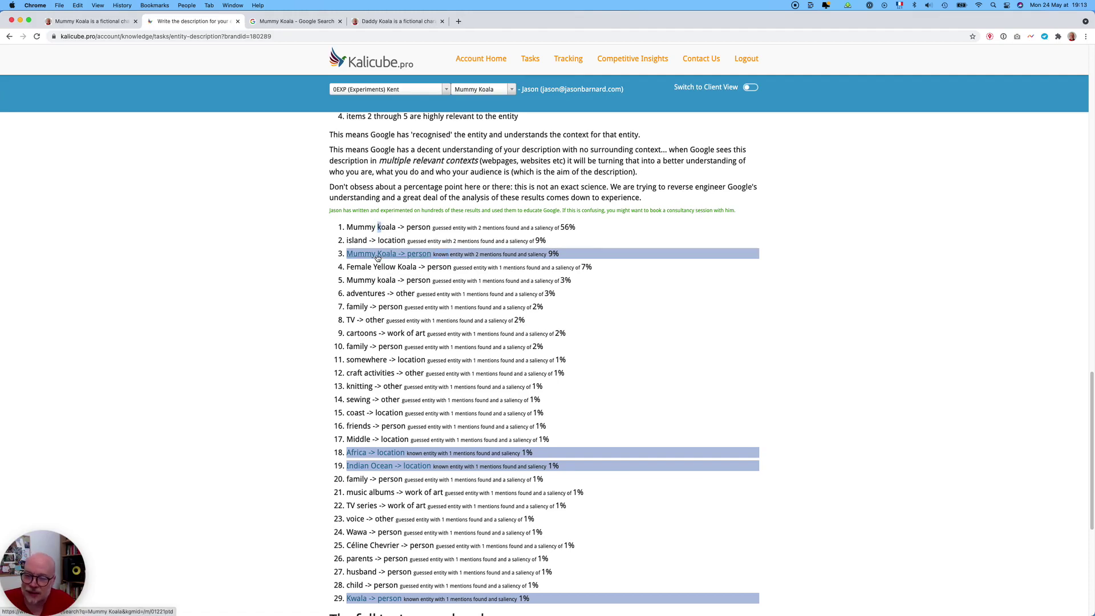
# Capitalize the K of "Koala" in the short description so that it begins with "Mummy Koala"
pyautogui.scroll(15, 379, 260)
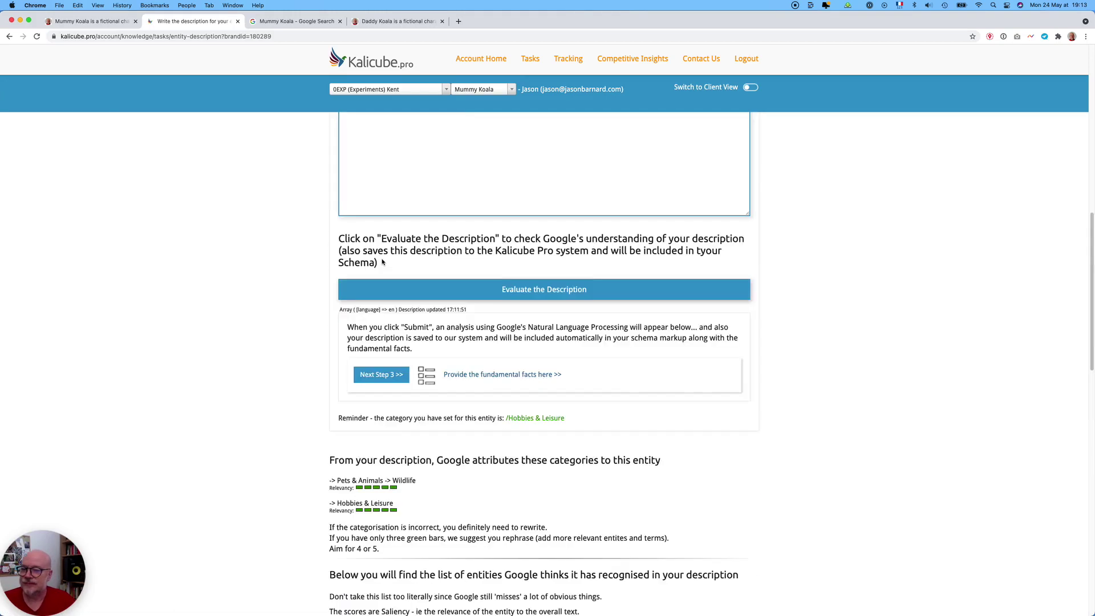
pyautogui.scroll(-5, 383, 262)
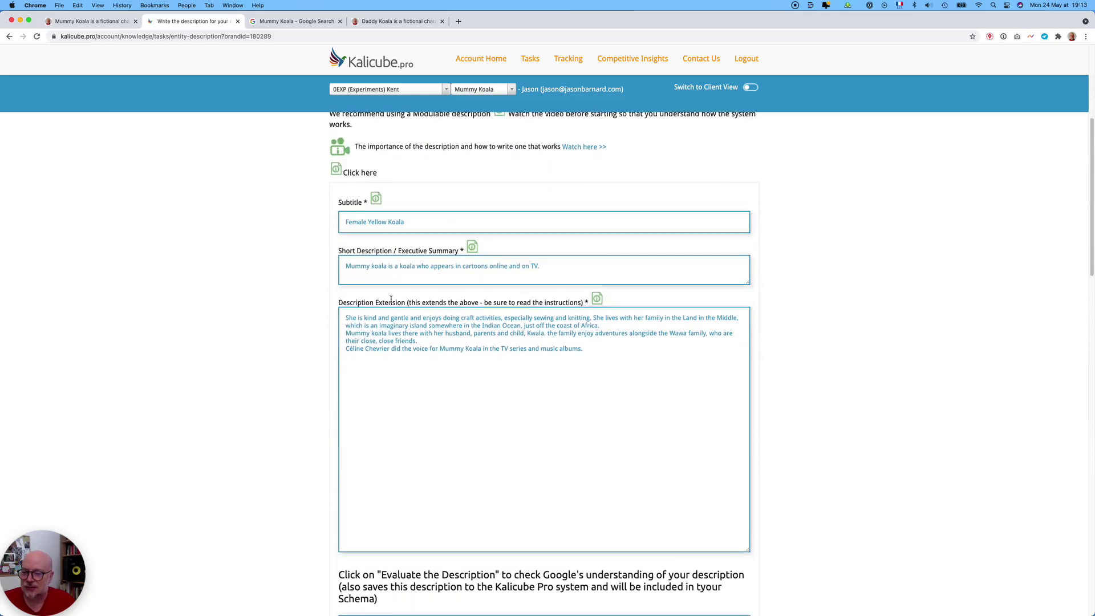
pyautogui.click(372, 266)
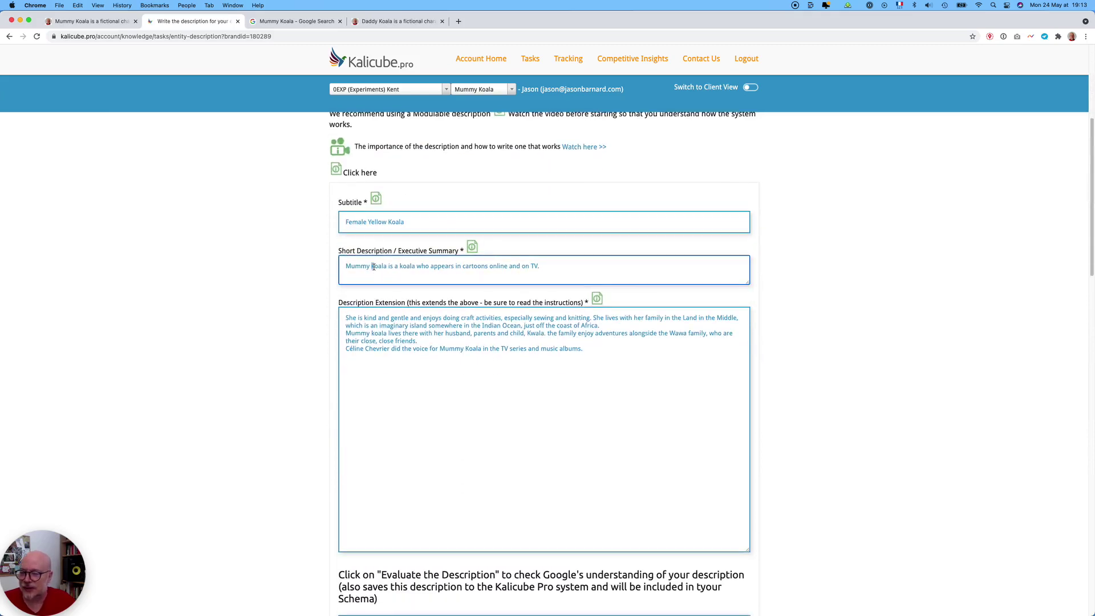
pyautogui.press('BackSpace')
pyautogui.write('K')
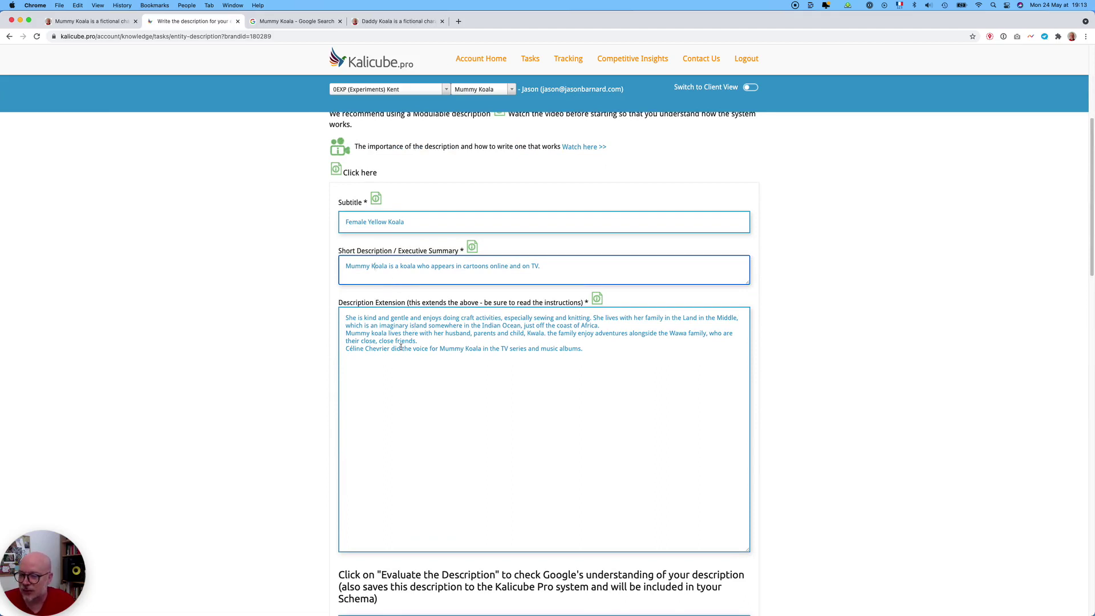
# Capitalize the K of "Koala" in the description extension so that its second paragraph begins with "Mummy Koala"
pyautogui.click(372, 337)
pyautogui.press('BackSpace')
pyautogui.write('M')
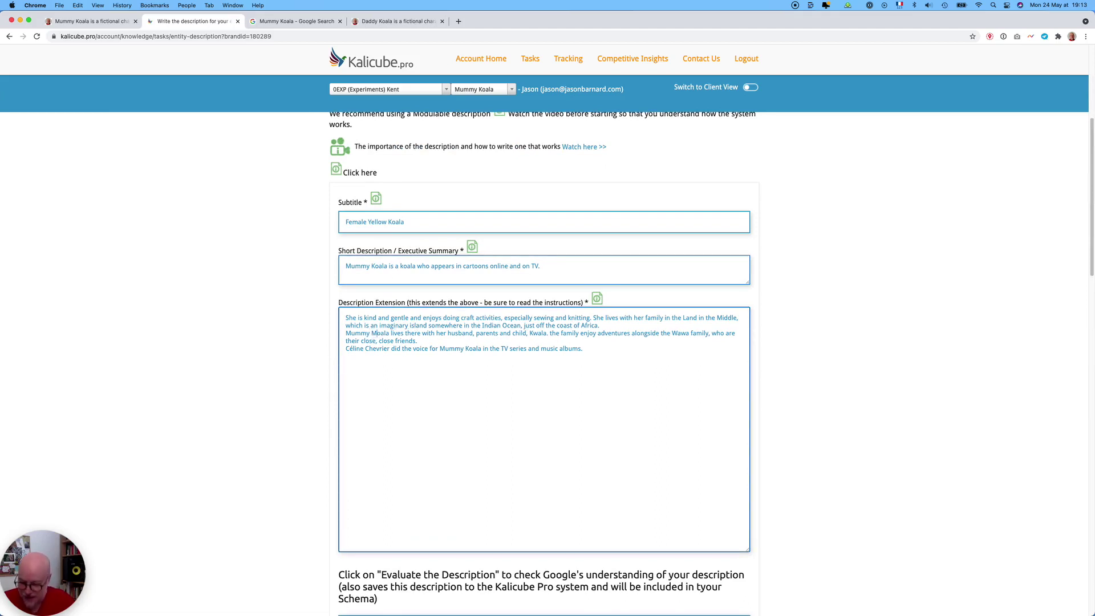
pyautogui.scroll(-5, 380, 343)
pyautogui.scroll(4, 380, 344)
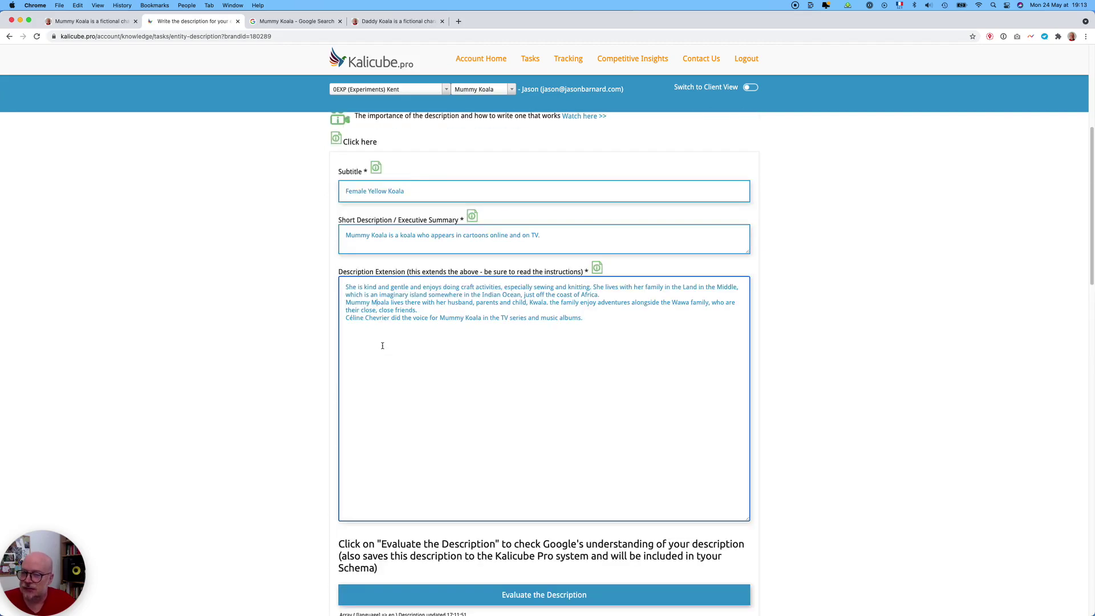
pyautogui.press('BackSpace')
pyautogui.write('K')
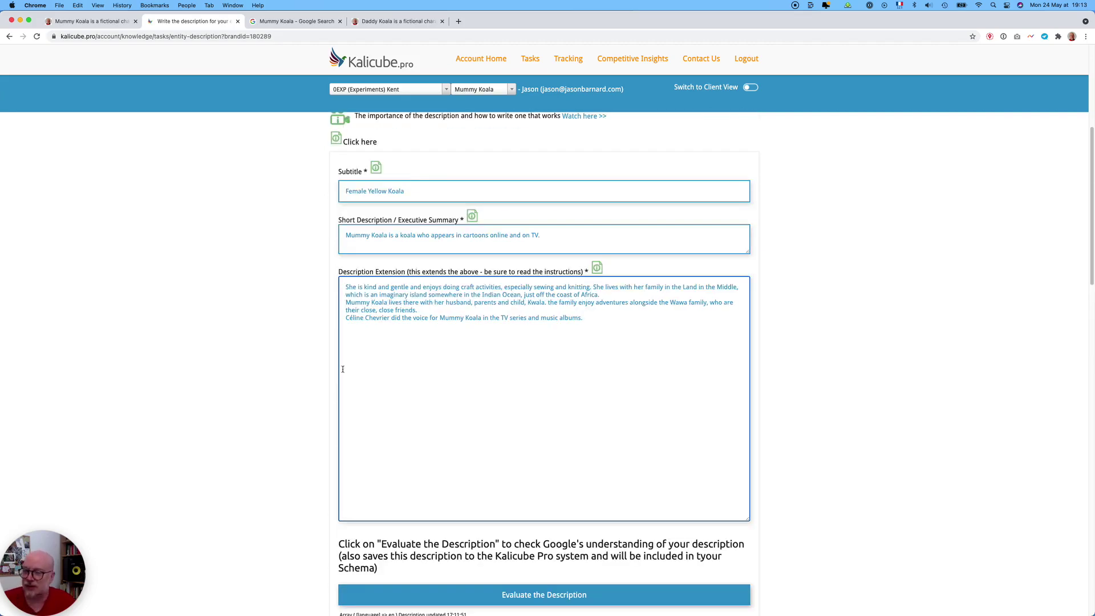
# Evaluate the corrected description again and check the Mummy Koala entry in the recognised entities list
pyautogui.scroll(-6, 343, 369)
pyautogui.click(449, 263)
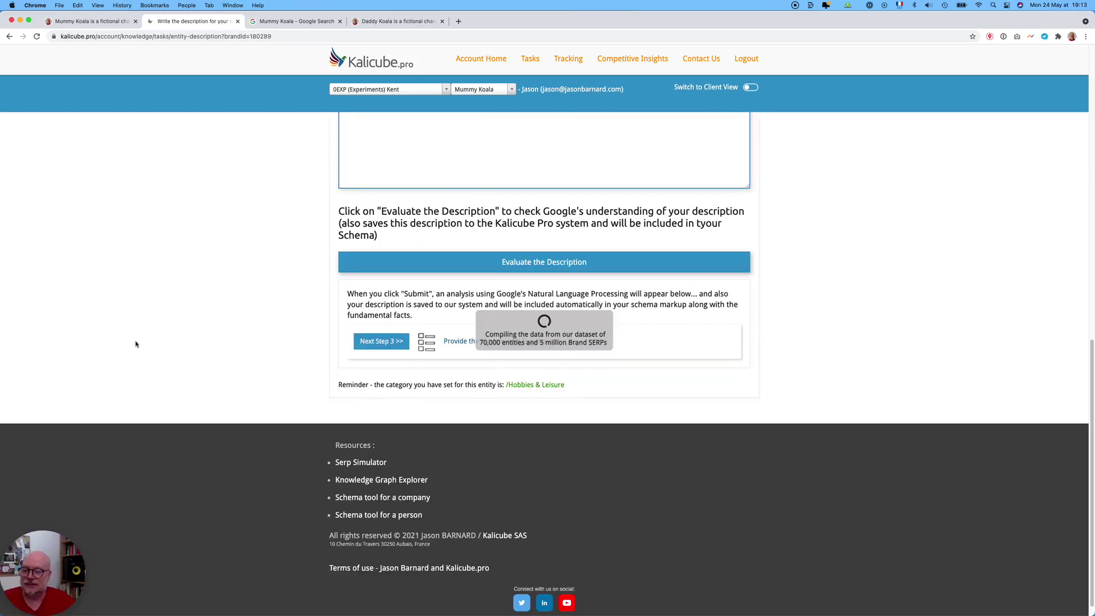
pyautogui.scroll(-5, 136, 365)
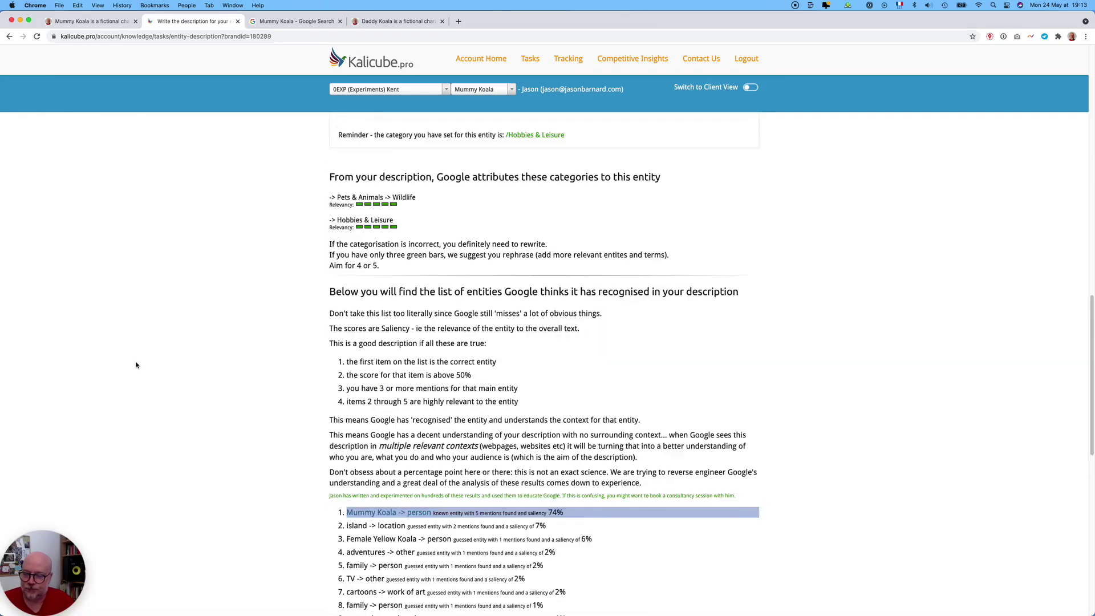
pyautogui.scroll(-2, 135, 364)
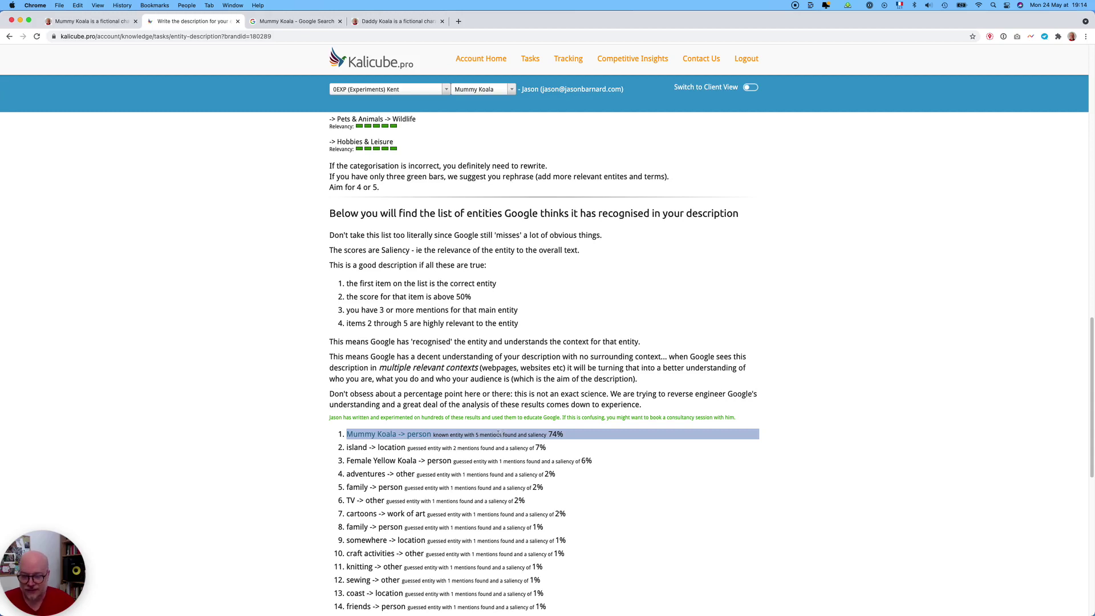
# Find "Mummy Koala" on the page and examine its mentions in the description, including the pronoun "She" in the extension
pyautogui.scroll(8, 496, 434)
pyautogui.press('super+f')
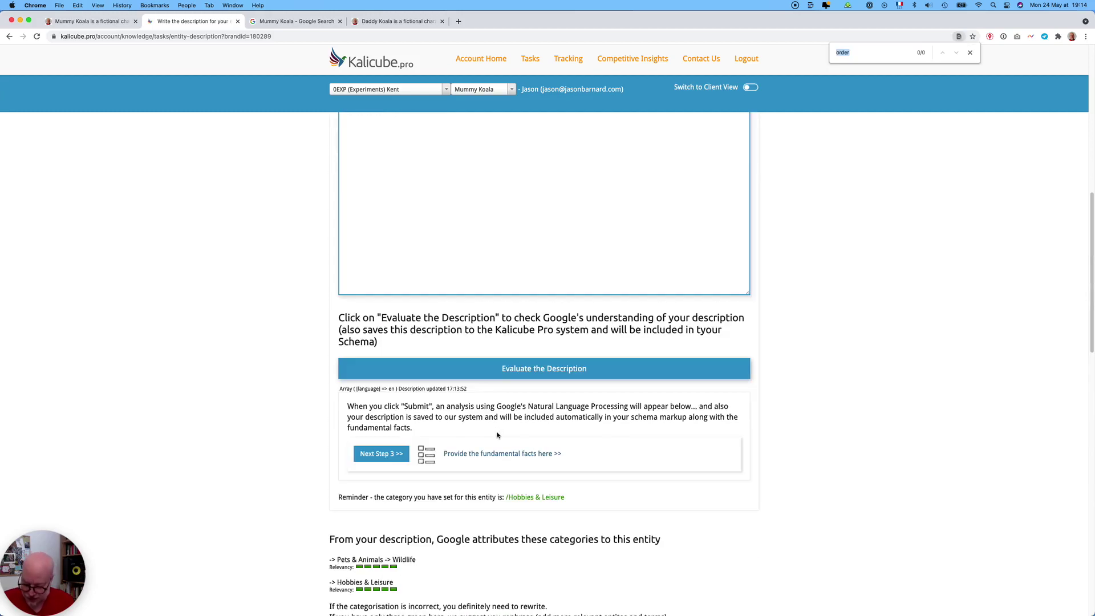
pyautogui.write('Mummy Koala')
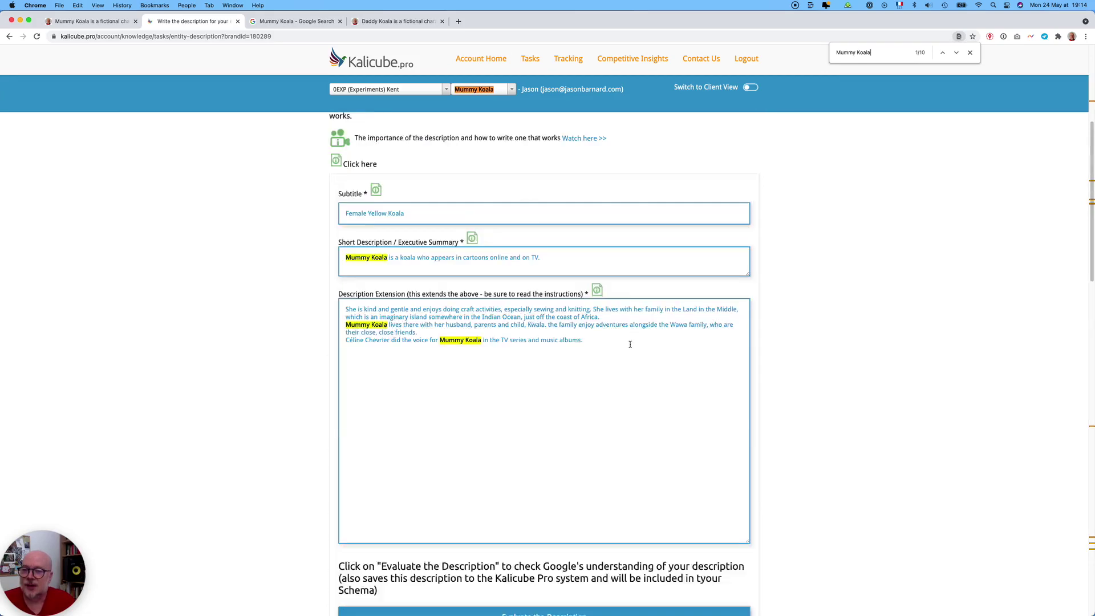
pyautogui.scroll(2, 630, 344)
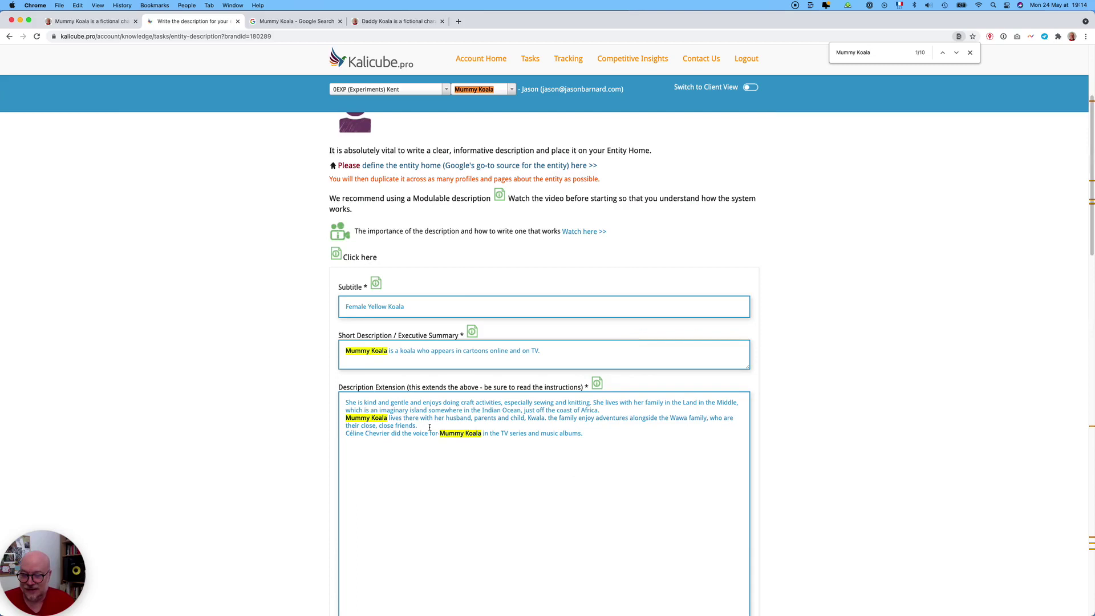
pyautogui.doubleClick(351, 403)
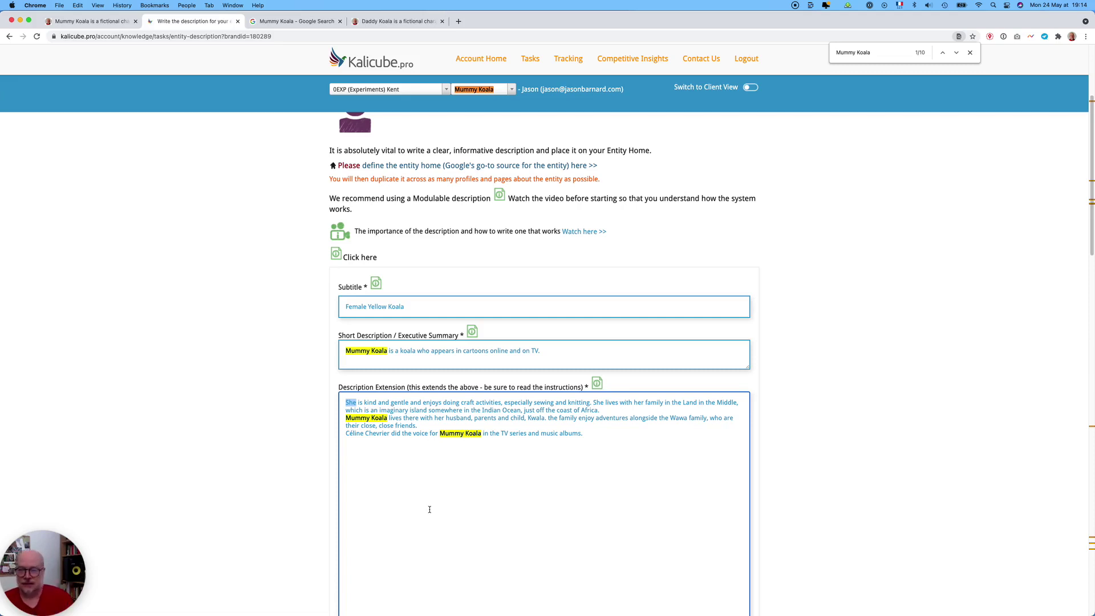
pyautogui.scroll(-1, 430, 509)
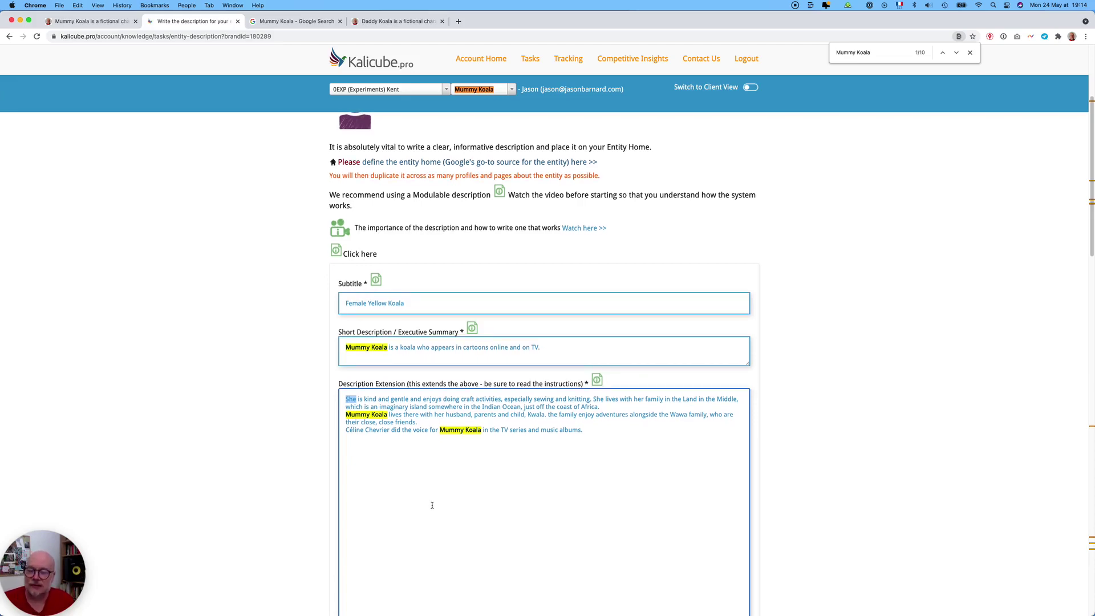
# Examine the recognised entities ranked below Mummy Koala, focusing on the island and Female Yellow Koala entries
pyautogui.scroll(-5, 433, 507)
pyautogui.scroll(-6, 434, 507)
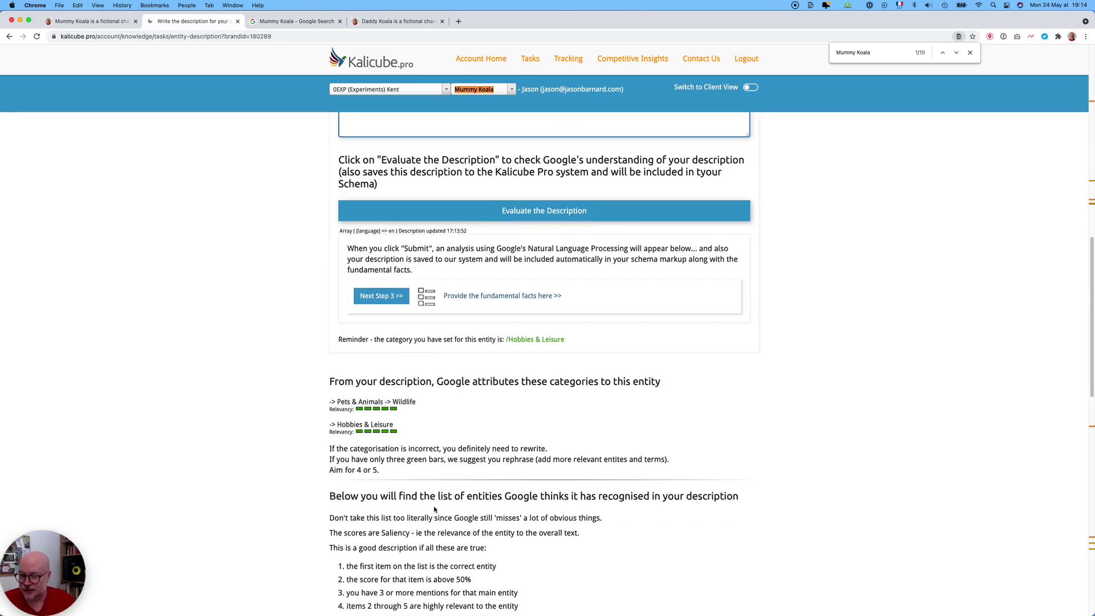
pyautogui.scroll(-4, 434, 507)
pyautogui.scroll(-3, 433, 506)
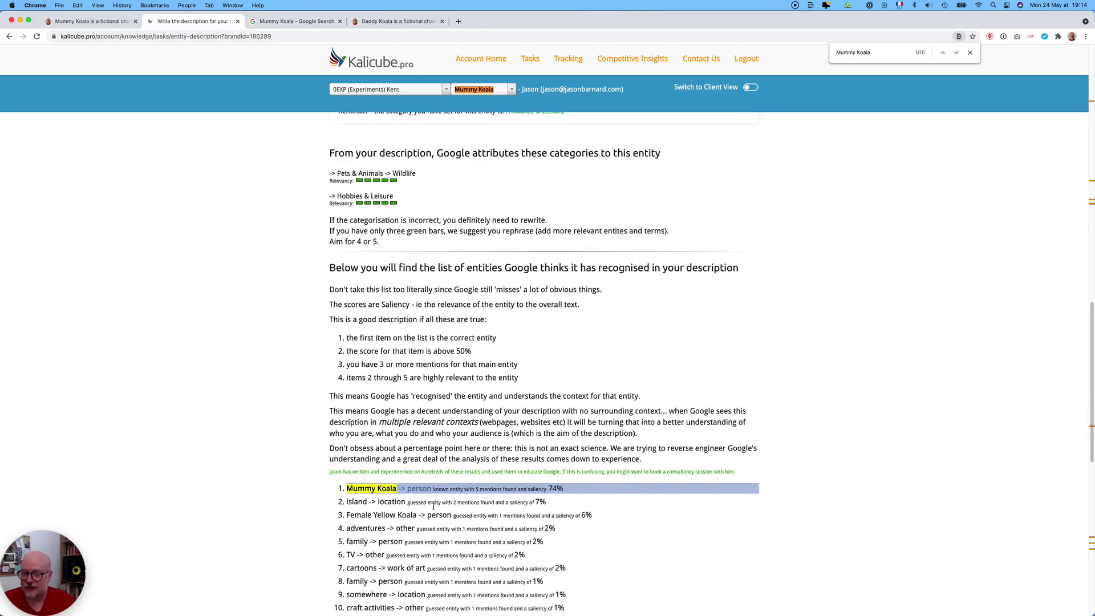
pyautogui.scroll(-3, 434, 507)
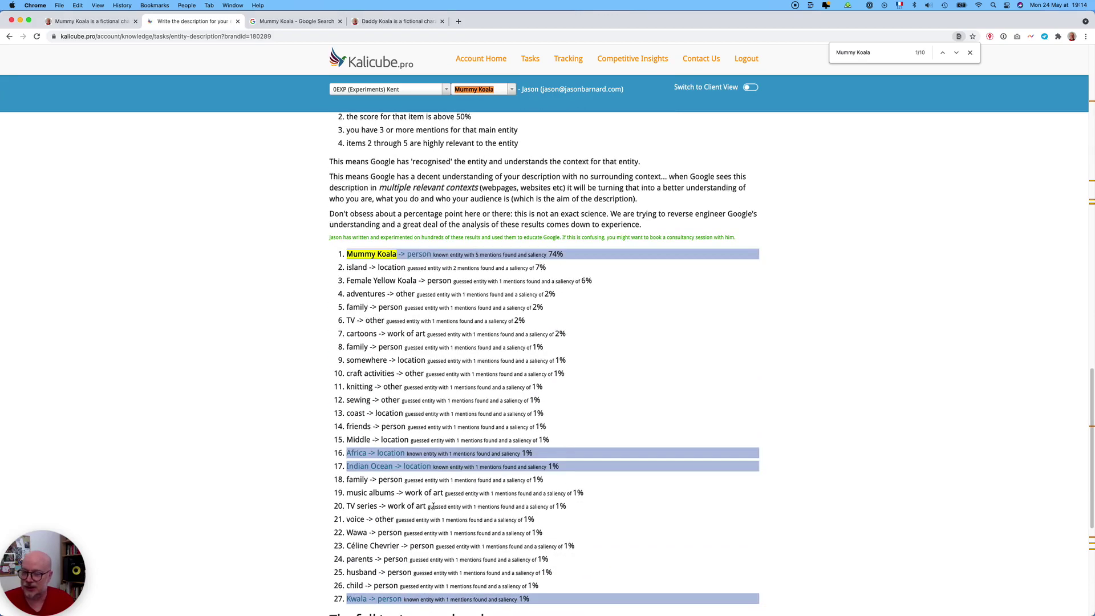
pyautogui.doubleClick(361, 268)
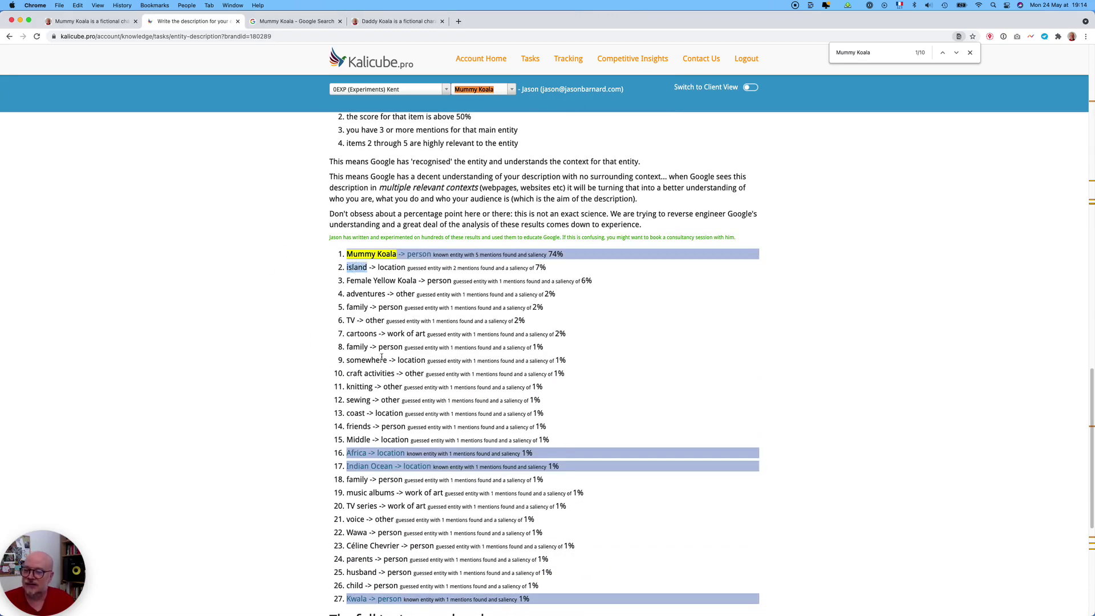
pyautogui.moveTo(417, 281); pyautogui.dragTo(346, 281)
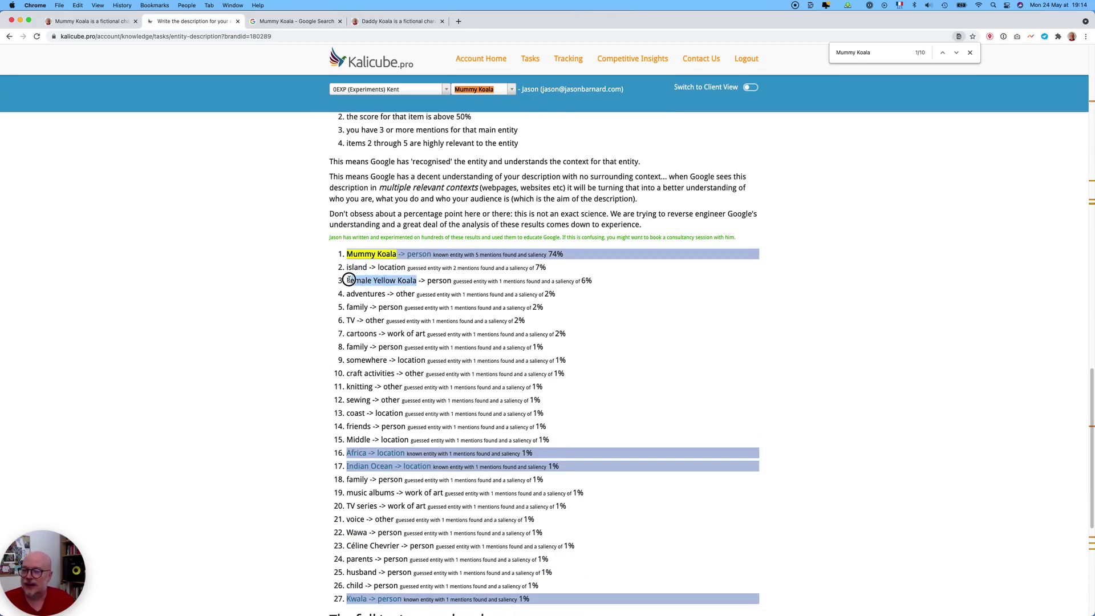
pyautogui.tripleClick(428, 280)
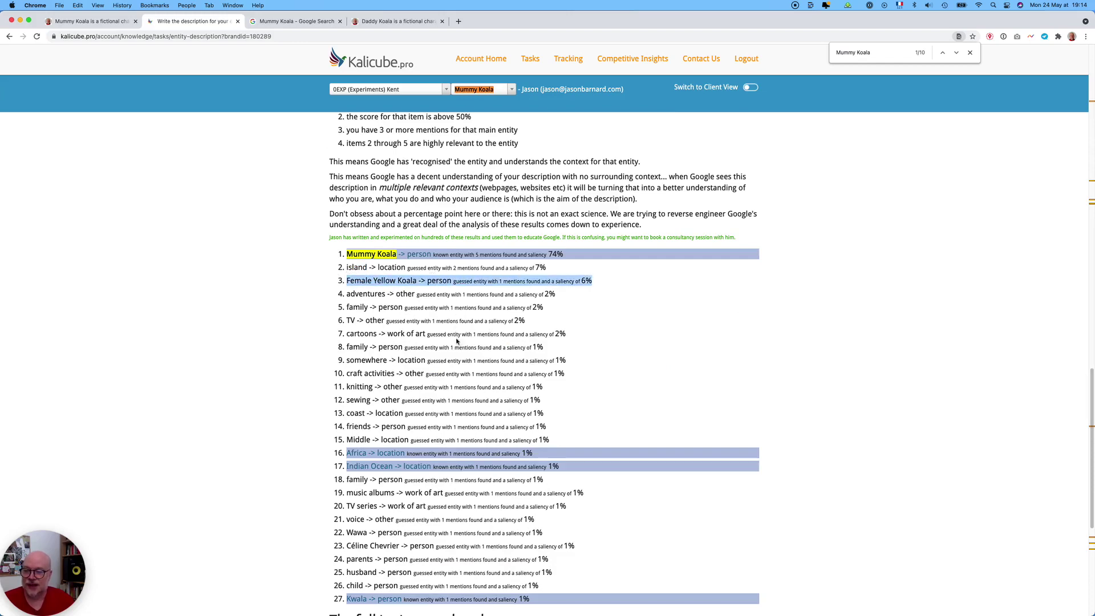
# Replace the subtitle with "Fictional Character" and evaluate the description again
pyautogui.scroll(15, 456, 359)
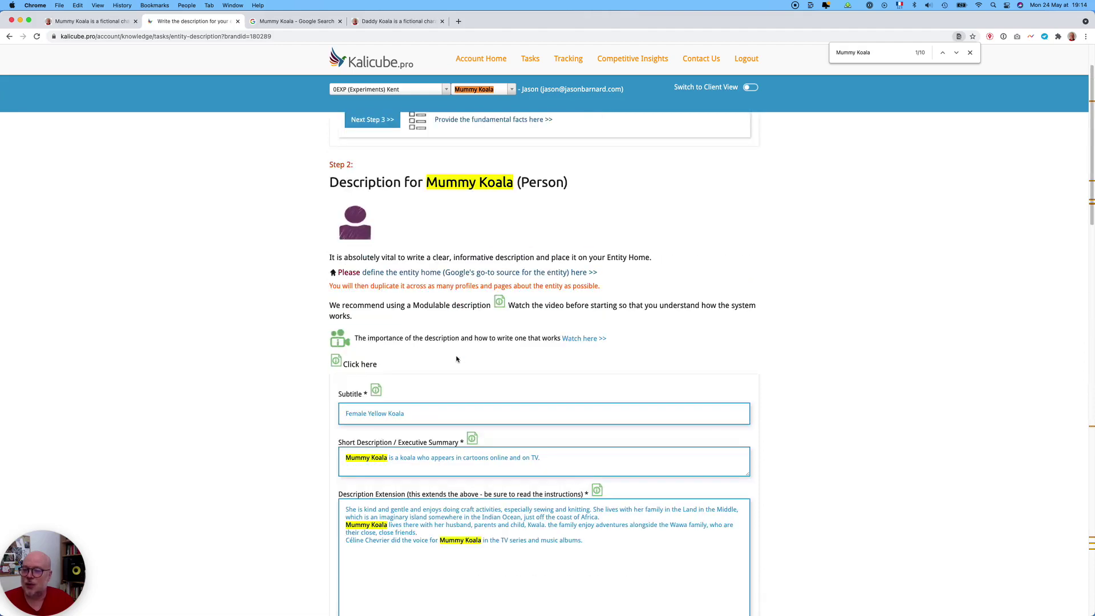
pyautogui.moveTo(413, 415); pyautogui.dragTo(332, 413)
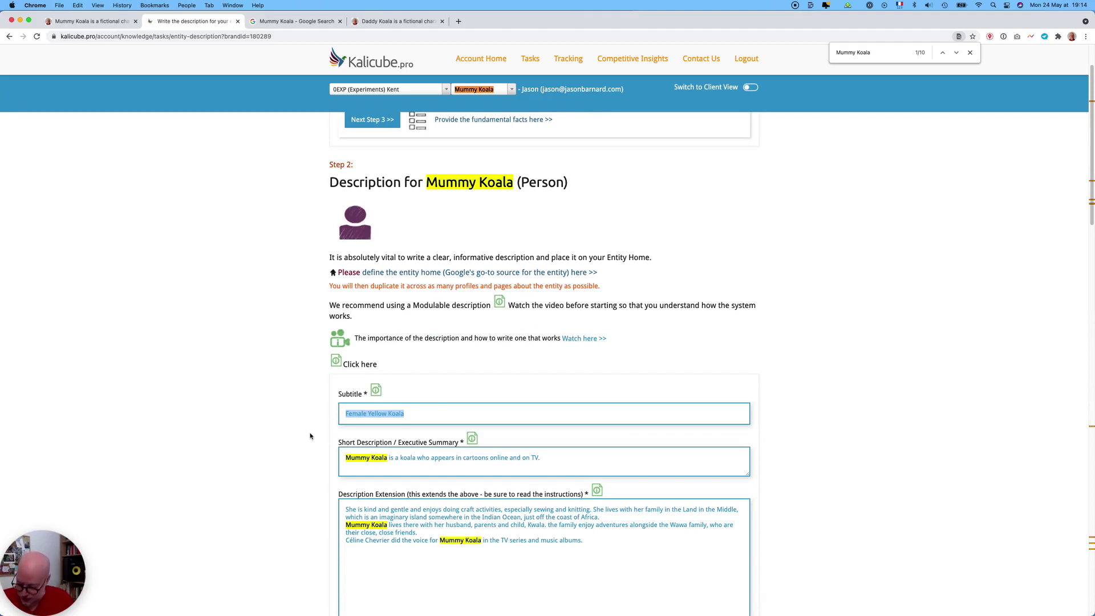
pyautogui.write('Fictional ')
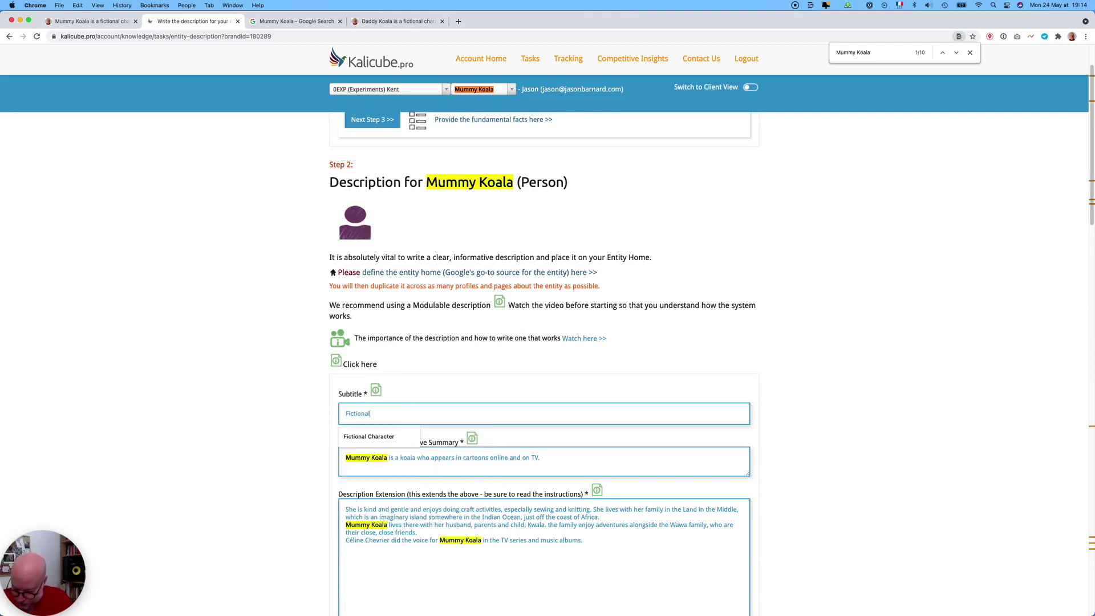
pyautogui.write('Character')
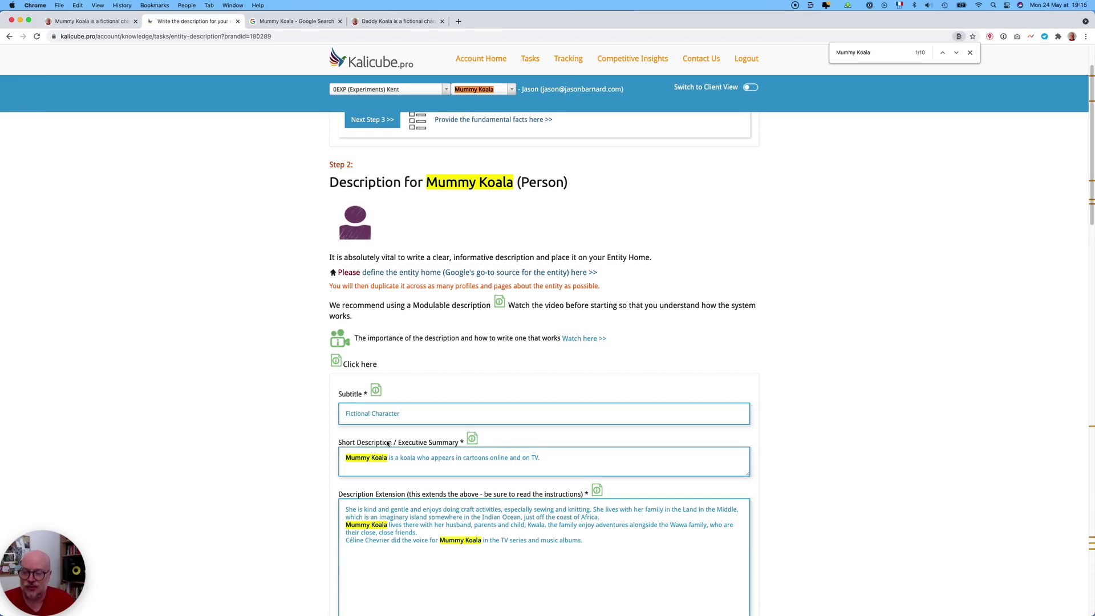
pyautogui.scroll(-6, 387, 444)
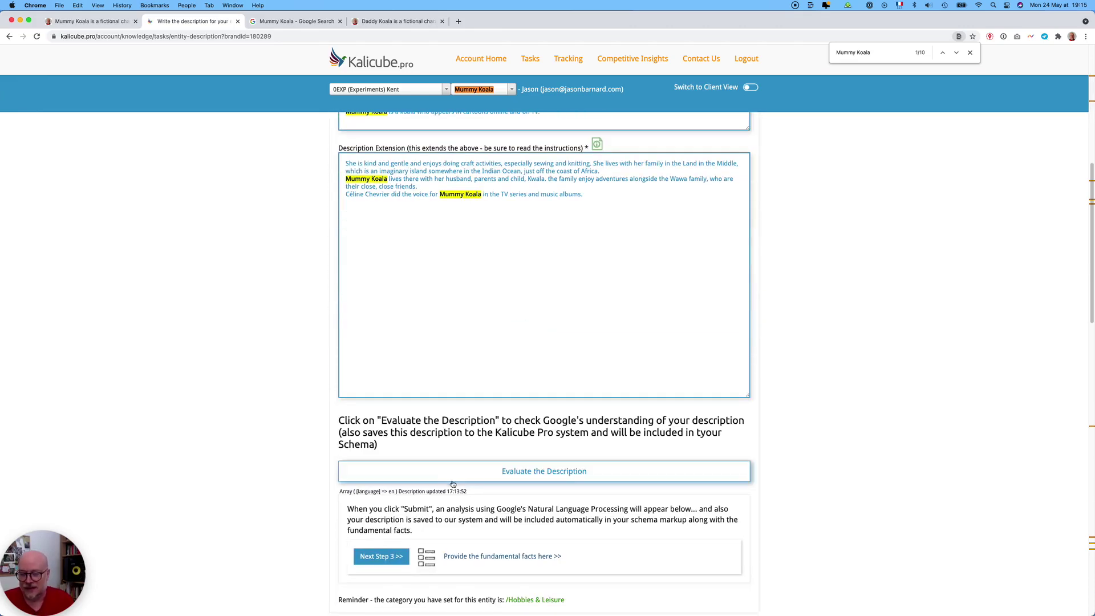
pyautogui.click(453, 477)
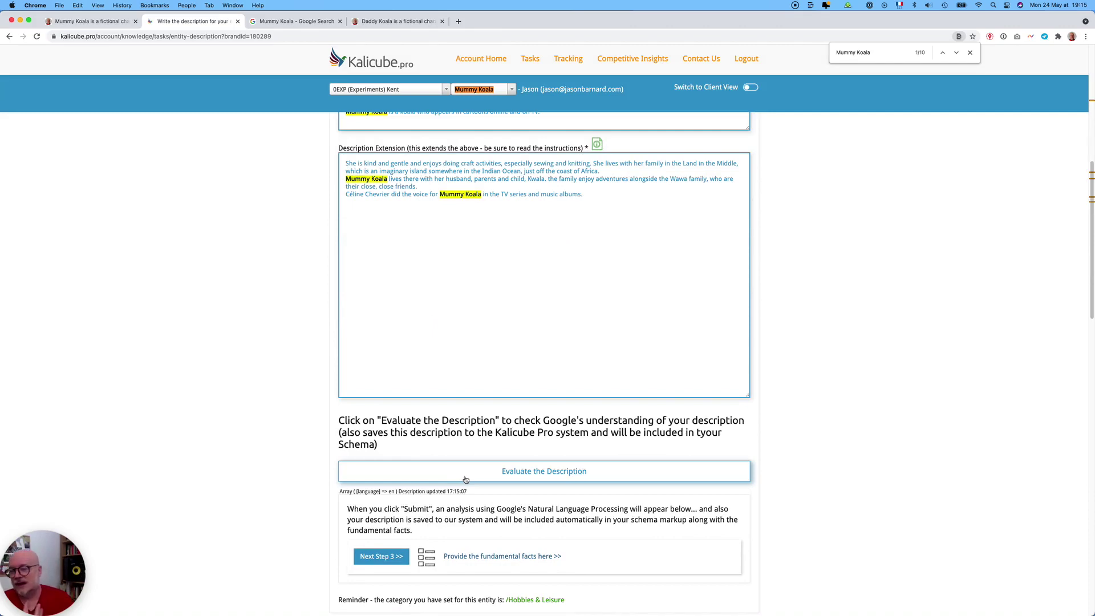
# Examine the categories Google attributes, especially TV Shows & Programs, and check Mummy Koala's mentions and saliency in the entity list
pyautogui.scroll(1, 464, 479)
pyautogui.scroll(-10, 463, 478)
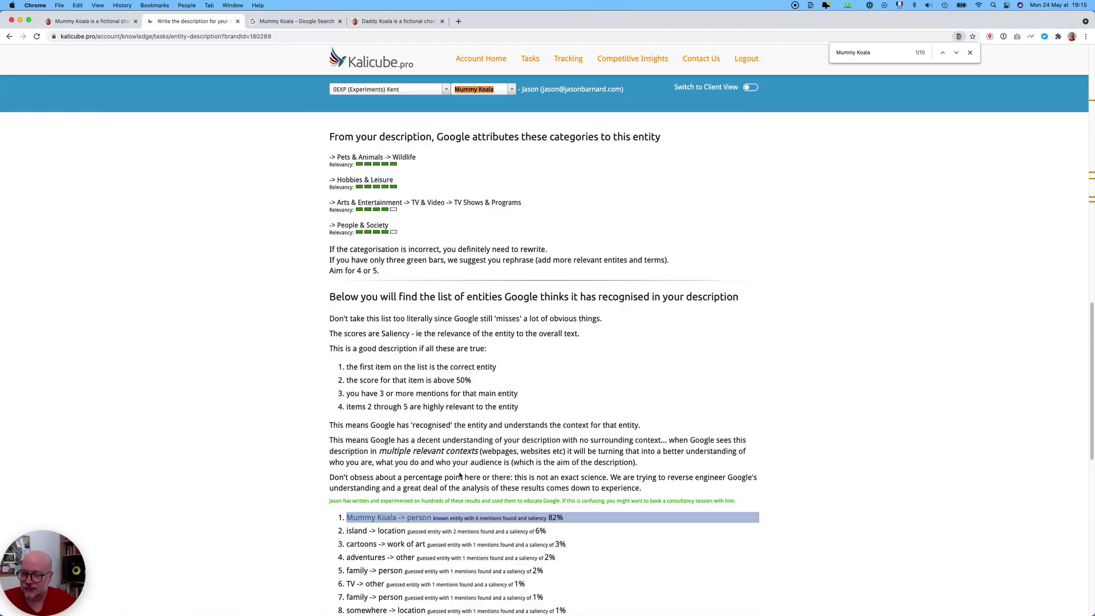
pyautogui.scroll(1, 390, 340)
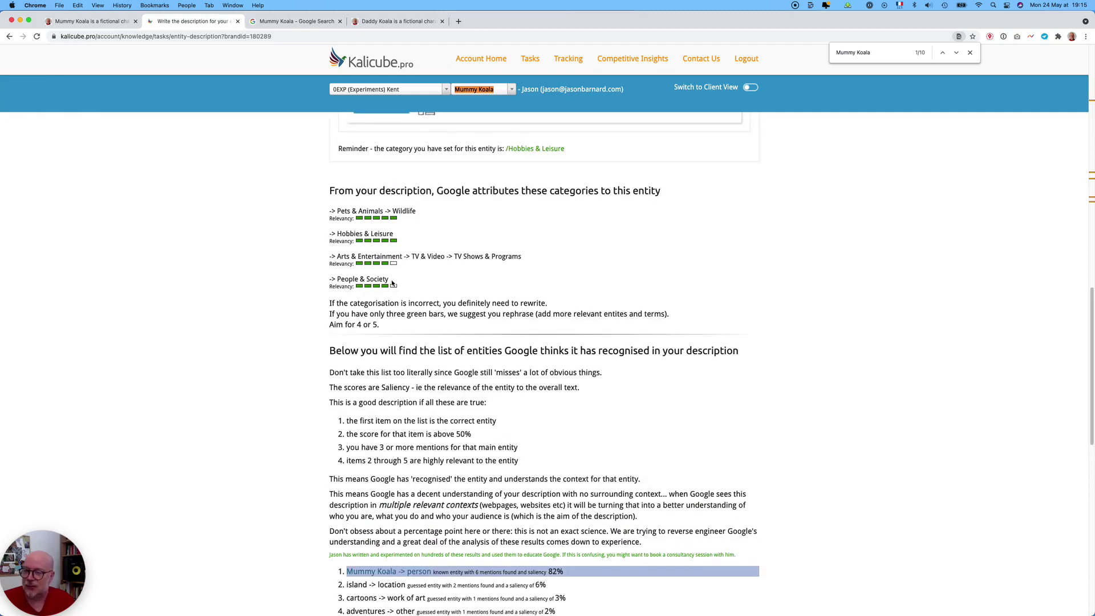
pyautogui.moveTo(523, 259); pyautogui.dragTo(330, 257)
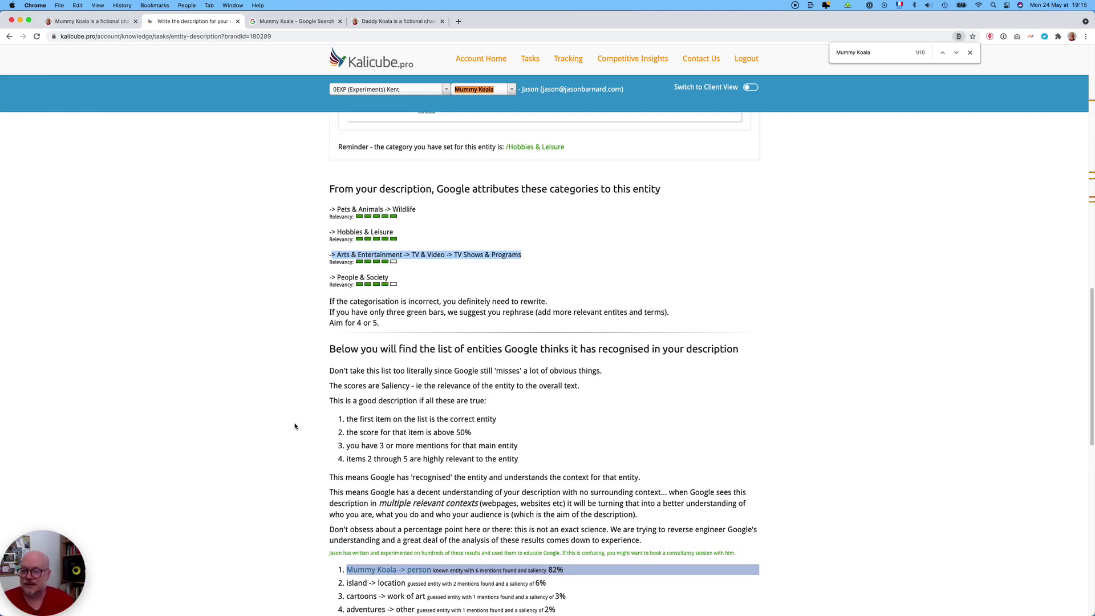
pyautogui.scroll(-5, 295, 426)
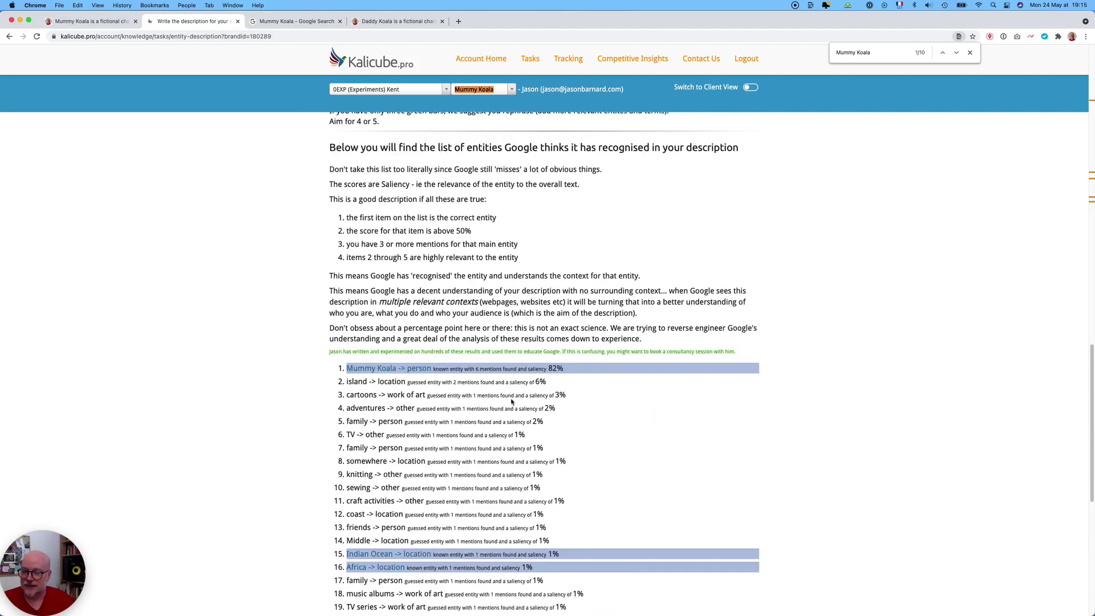
pyautogui.click(474, 369)
pyautogui.click(558, 370)
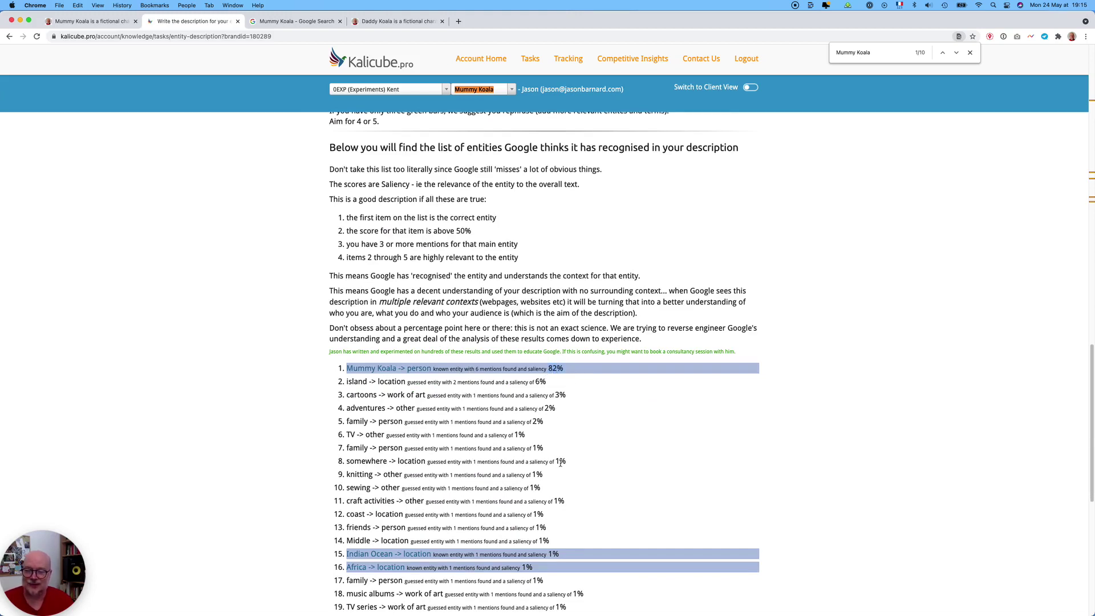
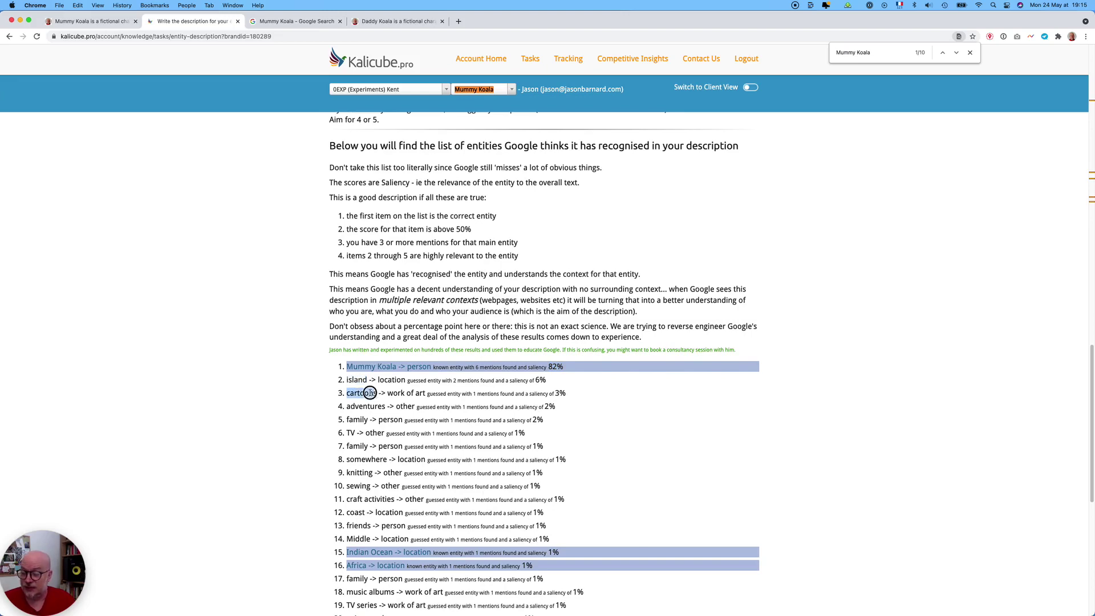
# Review the lower-ranked entities in the list and view the Google results for the known Kwala entity
pyautogui.scroll(-3, 365, 365)
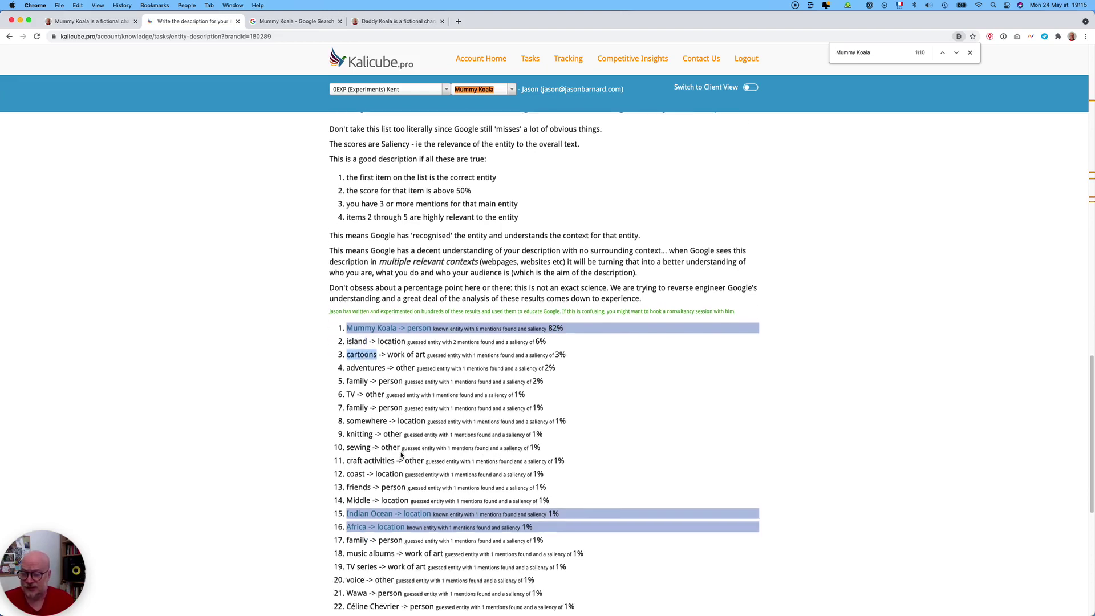
pyautogui.moveTo(348, 341); pyautogui.dragTo(392, 371)
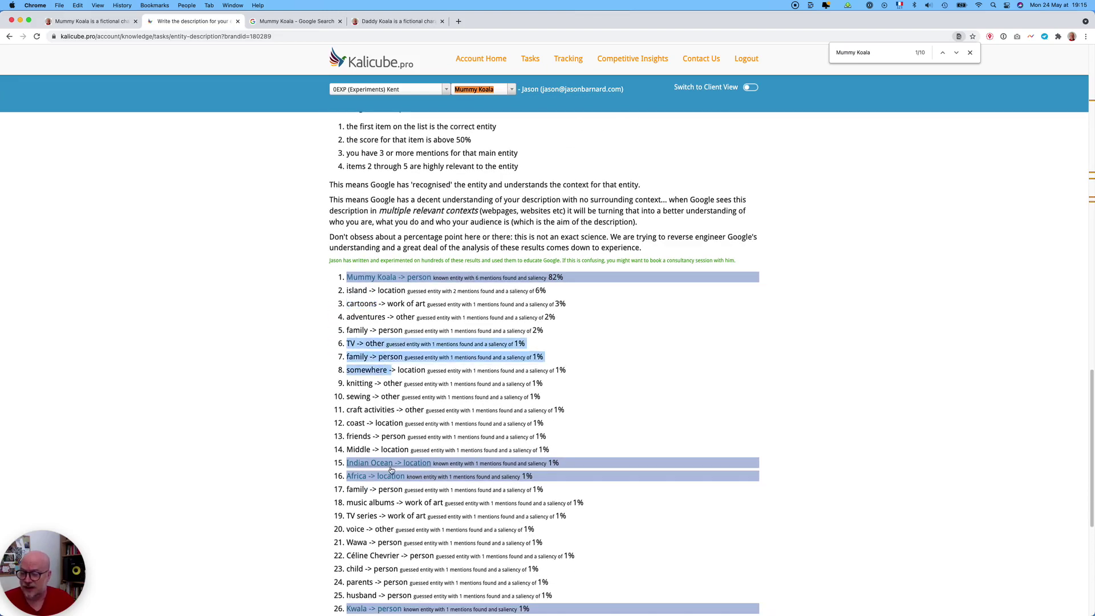
pyautogui.scroll(-1, 365, 464)
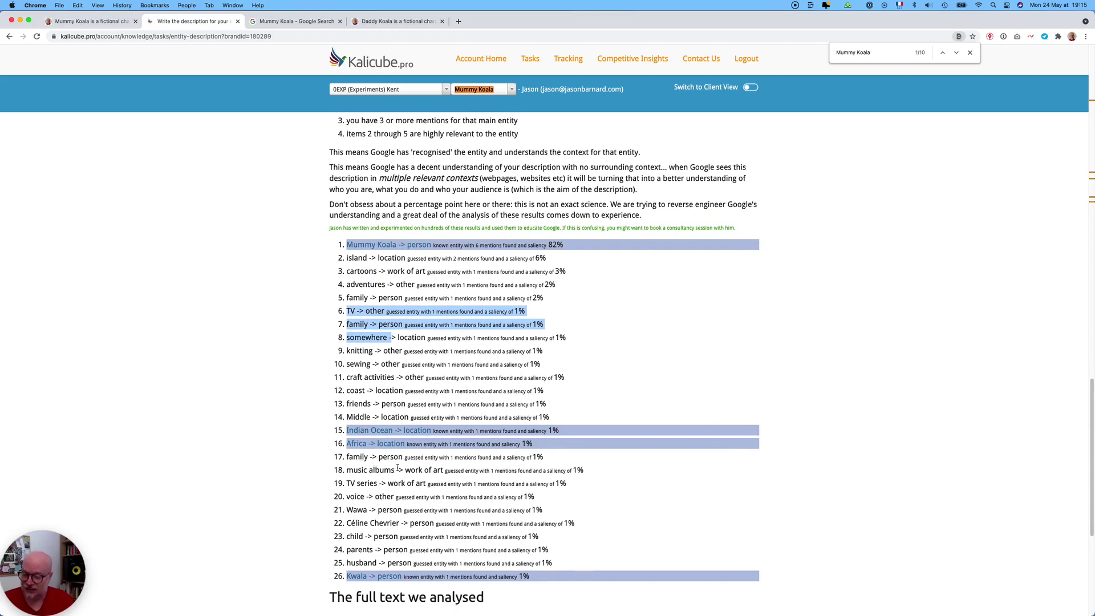
pyautogui.scroll(-1, 383, 542)
pyautogui.click(370, 561)
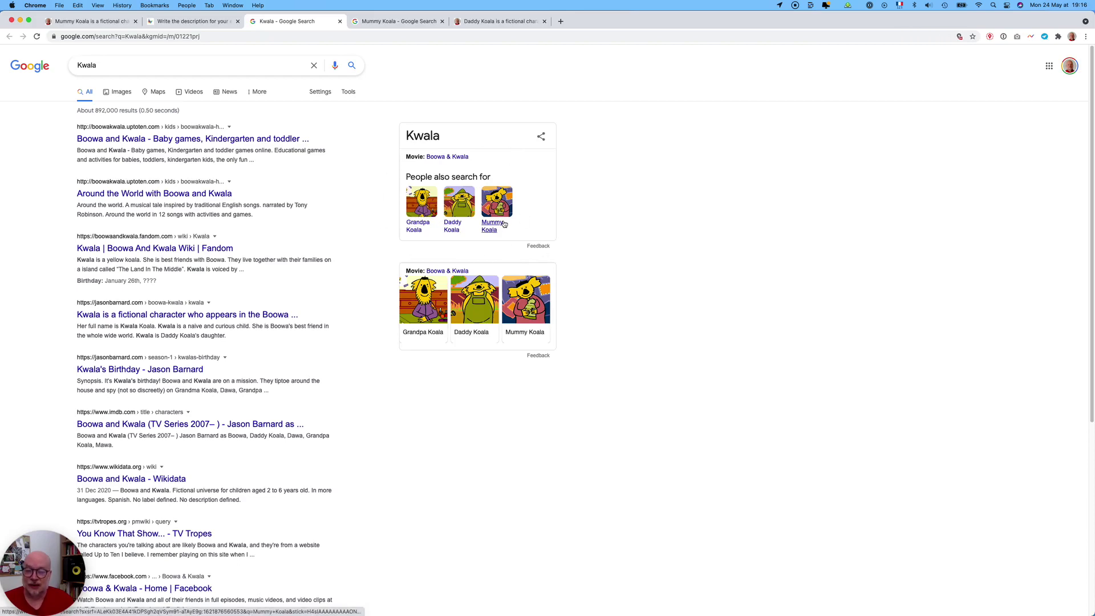
# Return to the Kalicube evaluation and compare the known status of Mummy Koala with the guessed status of island
pyautogui.click(192, 21)
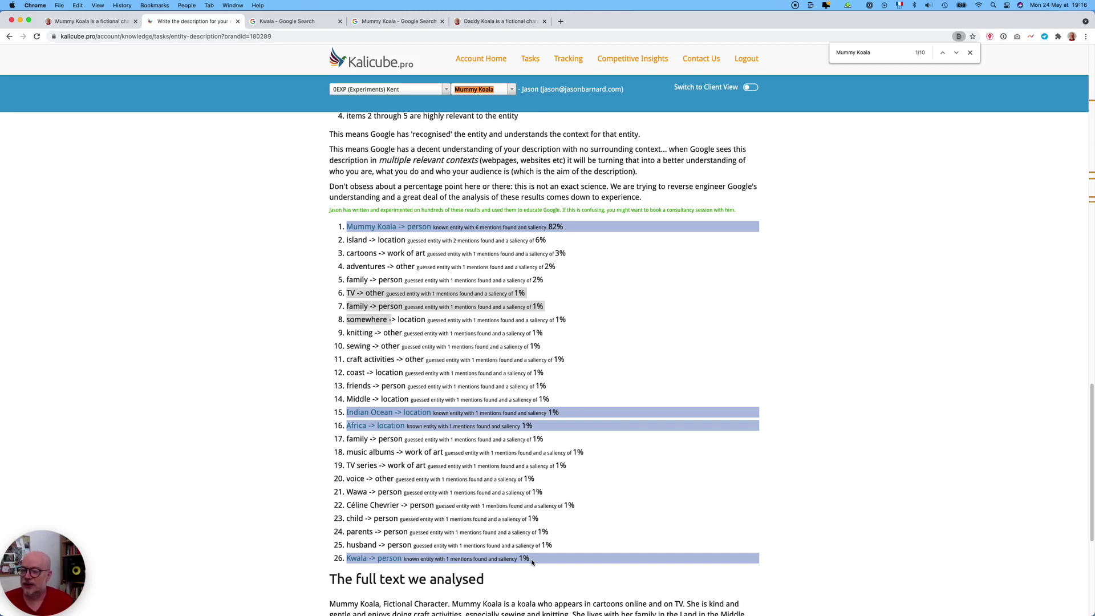
pyautogui.click(442, 227)
pyautogui.doubleClick(416, 240)
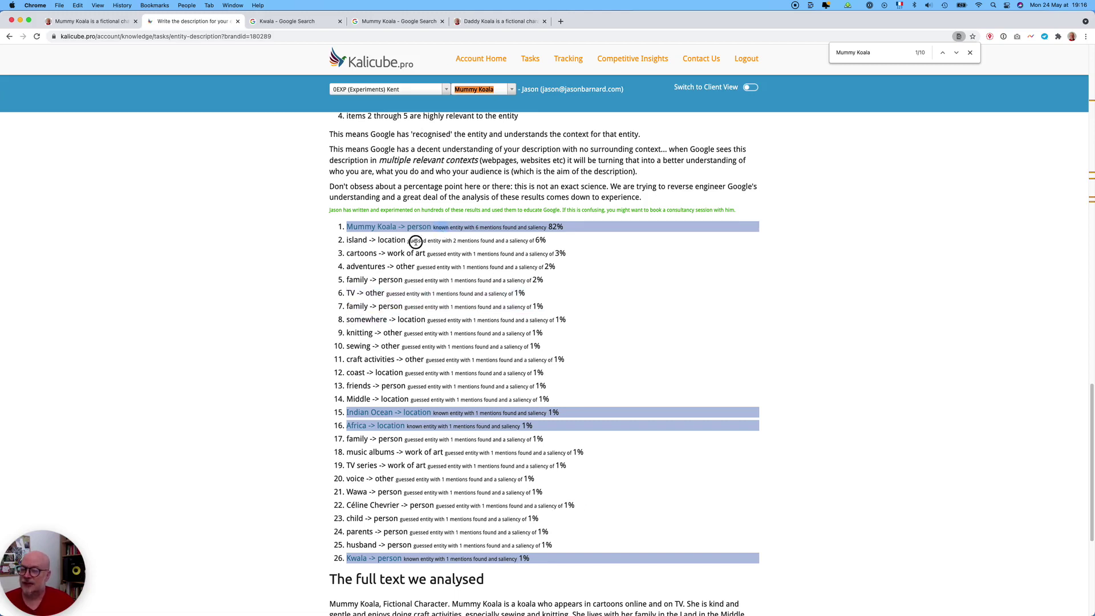
# Review the guessed entities and Mummy Koala's saliency in the entity list, and return to the description fields
pyautogui.doubleClick(386, 241)
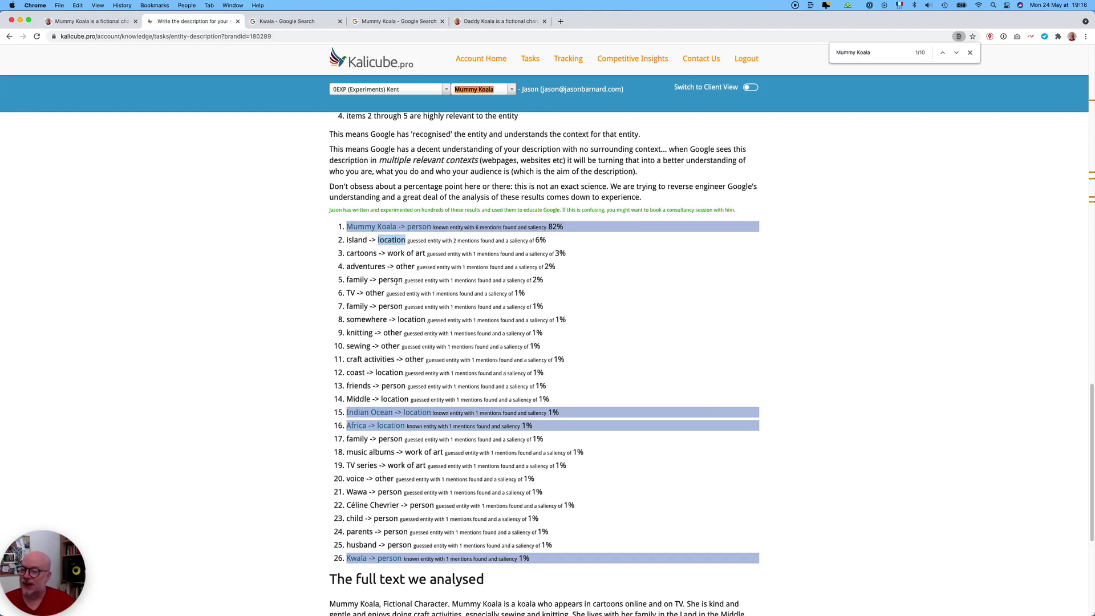
pyautogui.moveTo(360, 246); pyautogui.dragTo(400, 528)
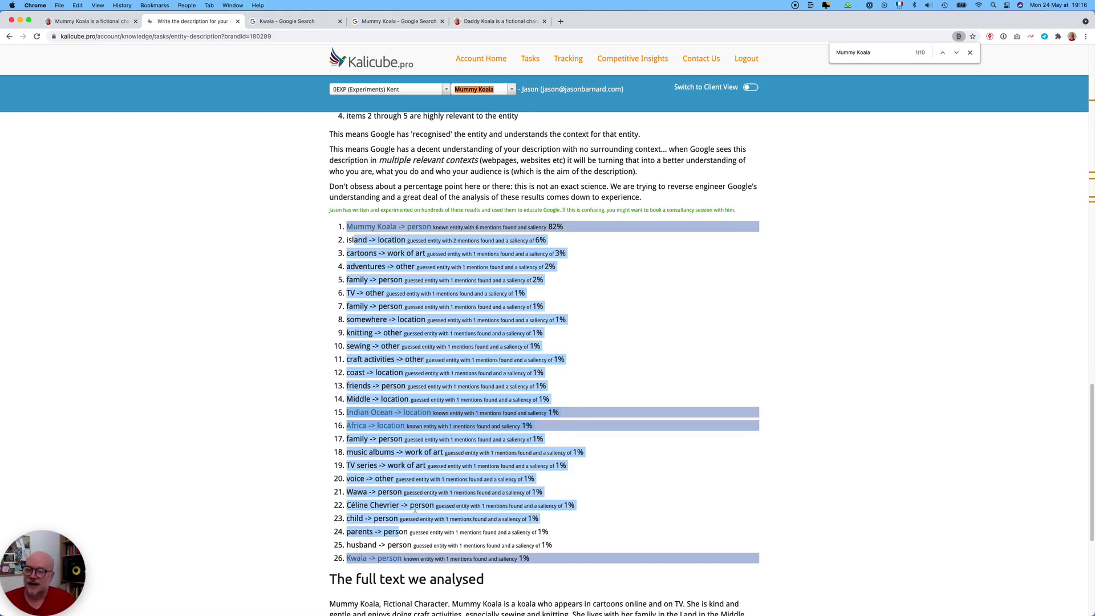
pyautogui.click(562, 225)
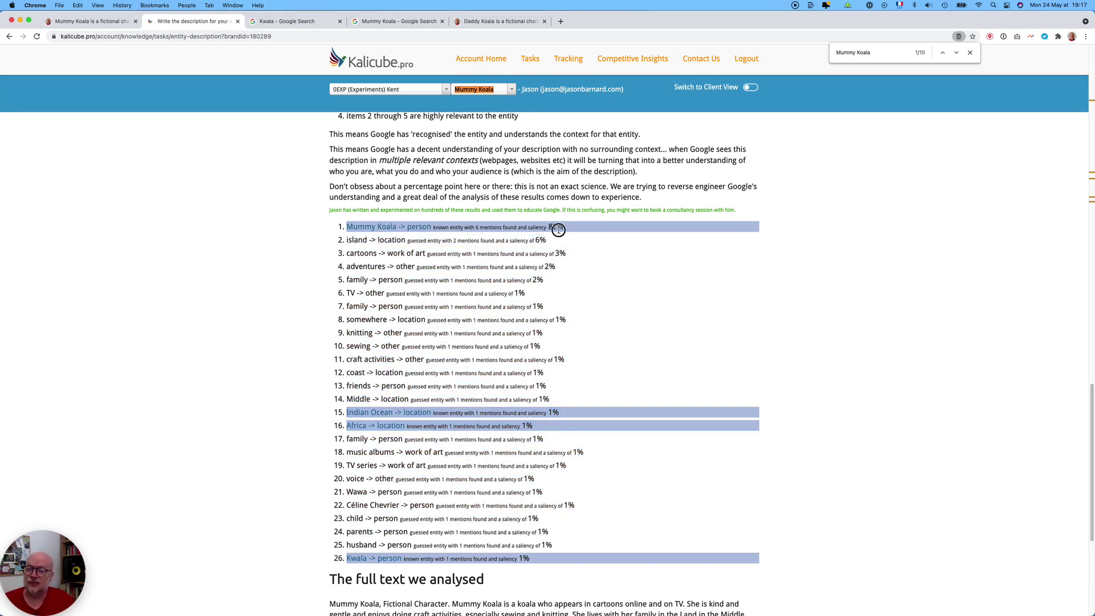
pyautogui.scroll(5, 568, 307)
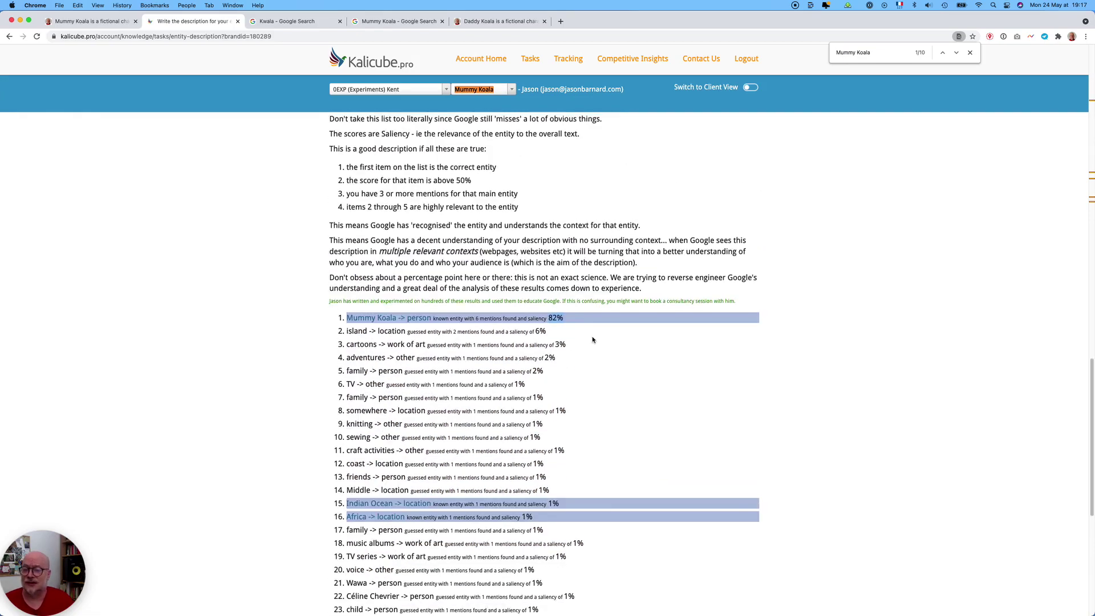
pyautogui.scroll(15, 597, 350)
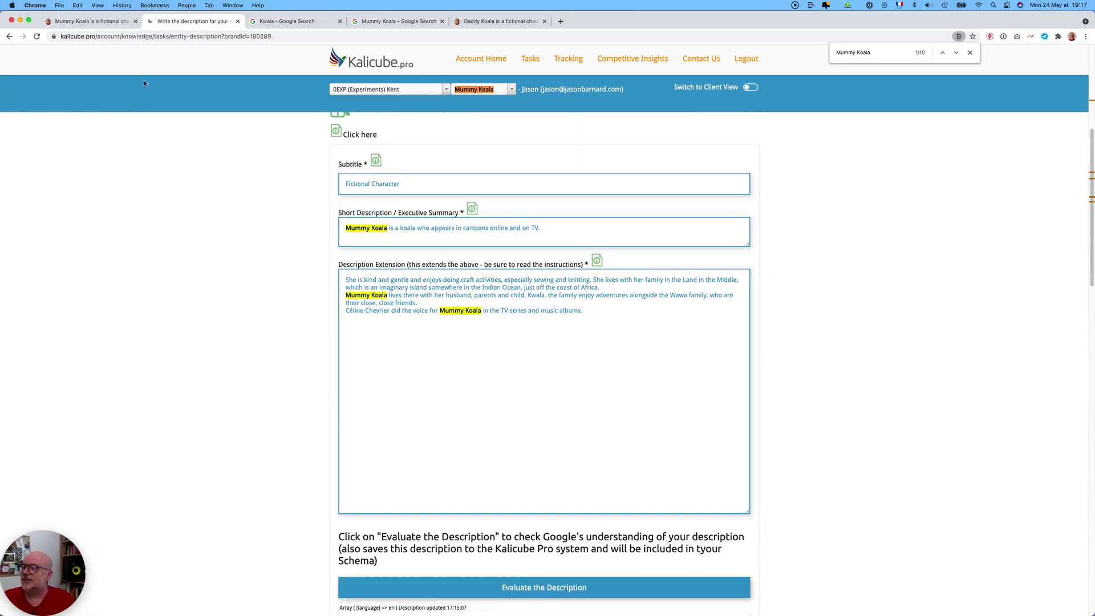
# Switch to the Daddy Koala character page and read through its description text
pyautogui.click(490, 27)
pyautogui.scroll(-3, 486, 342)
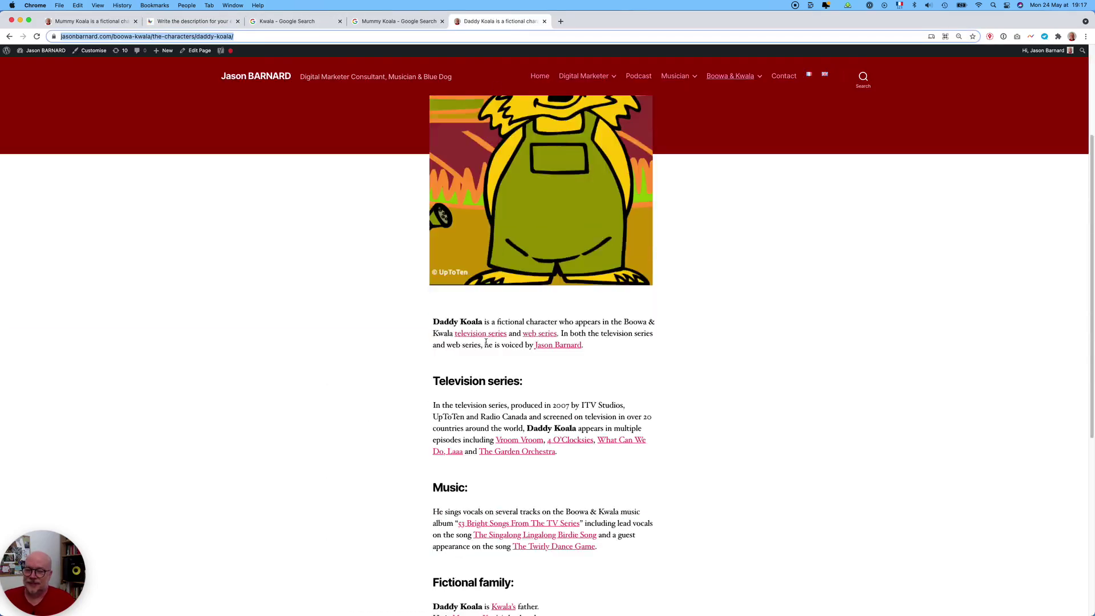
pyautogui.scroll(-3, 486, 342)
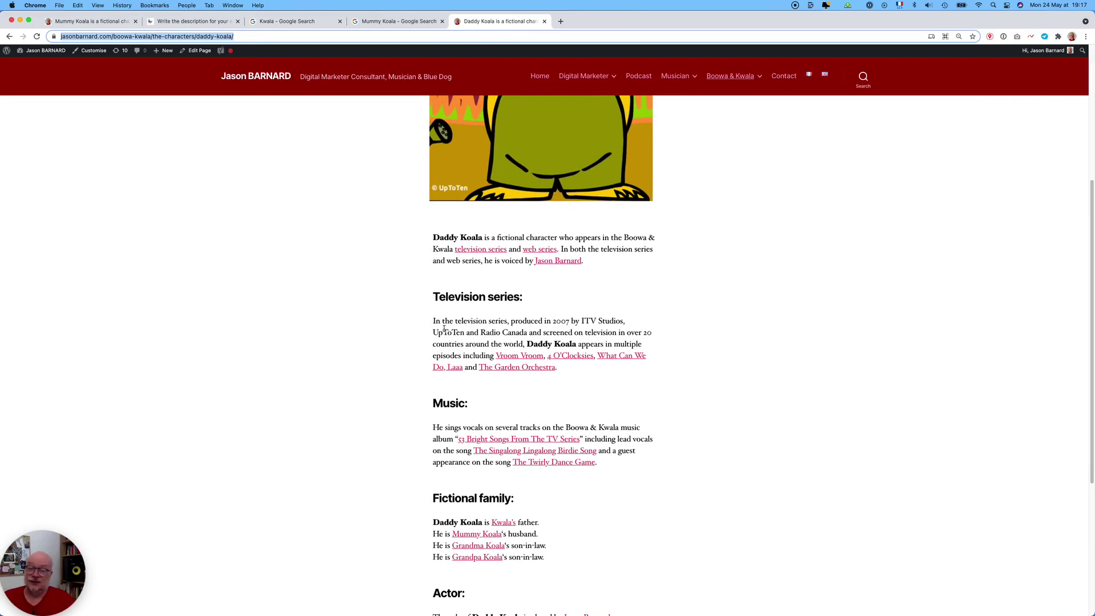
pyautogui.scroll(-1, 443, 329)
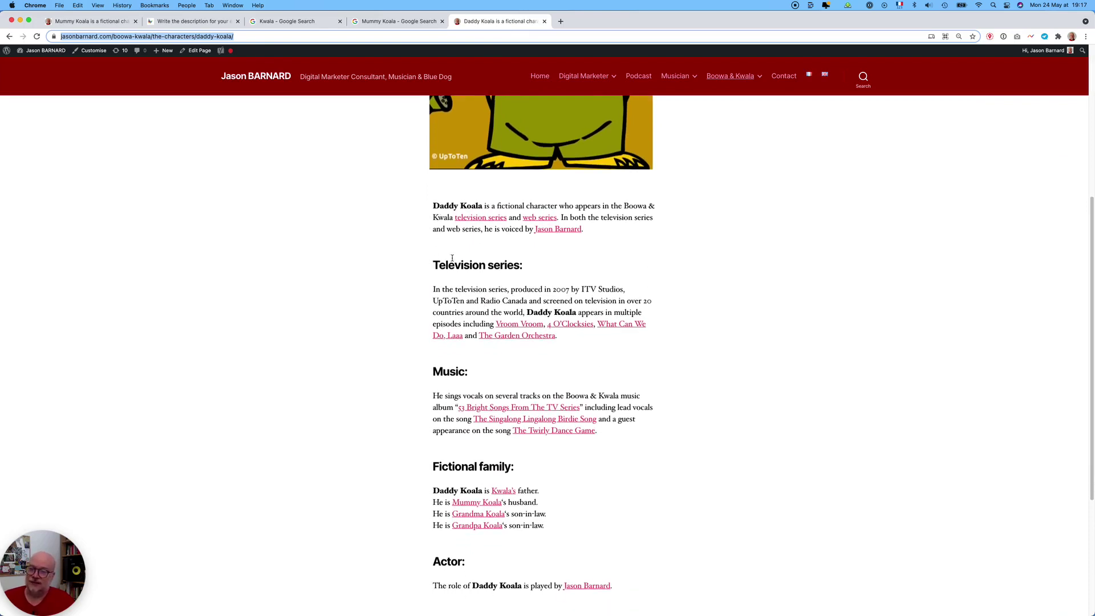
pyautogui.scroll(-2, 464, 411)
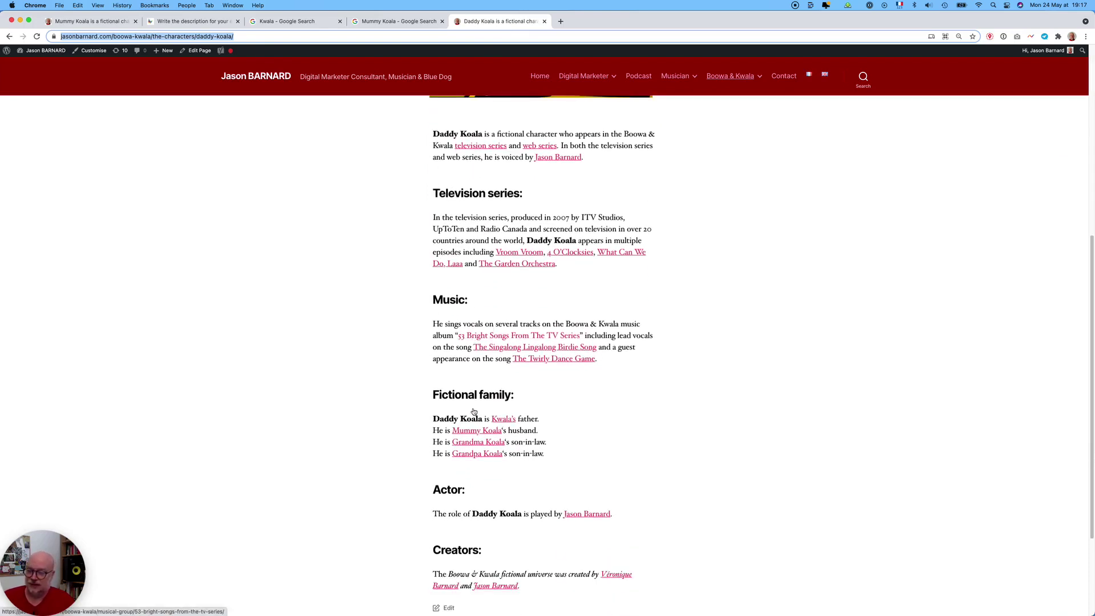
# Examine the Daddy Koala page's structure by section: Television series, Music, Fictional family, Actor and Creators
pyautogui.scroll(3, 464, 410)
pyautogui.moveTo(448, 295); pyautogui.dragTo(524, 297)
pyautogui.click(462, 417)
pyautogui.moveTo(462, 416); pyautogui.dragTo(435, 402)
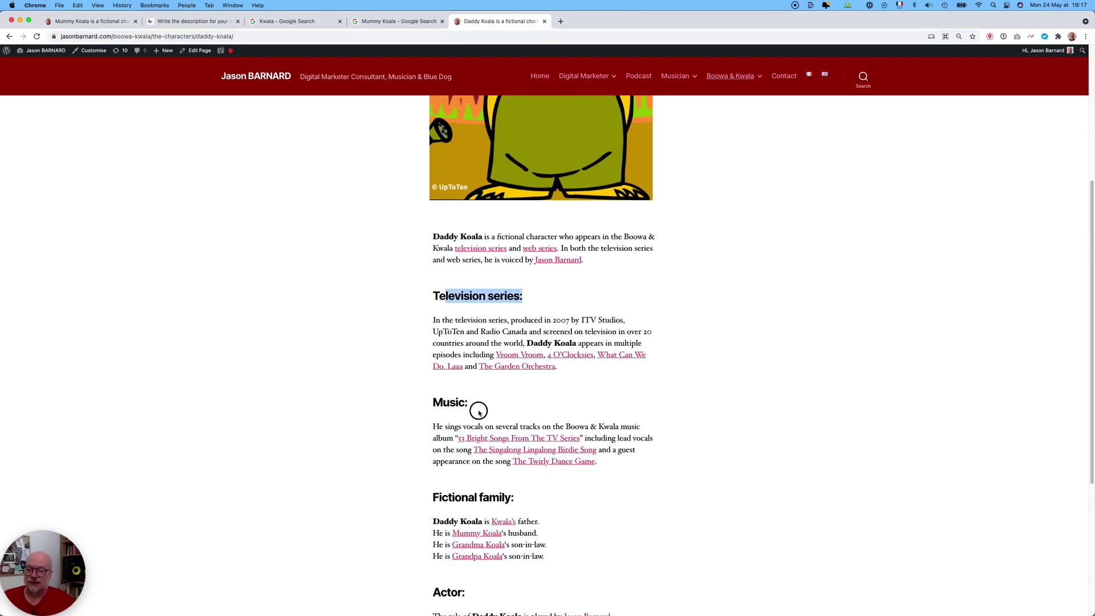
pyautogui.moveTo(479, 412); pyautogui.dragTo(412, 405)
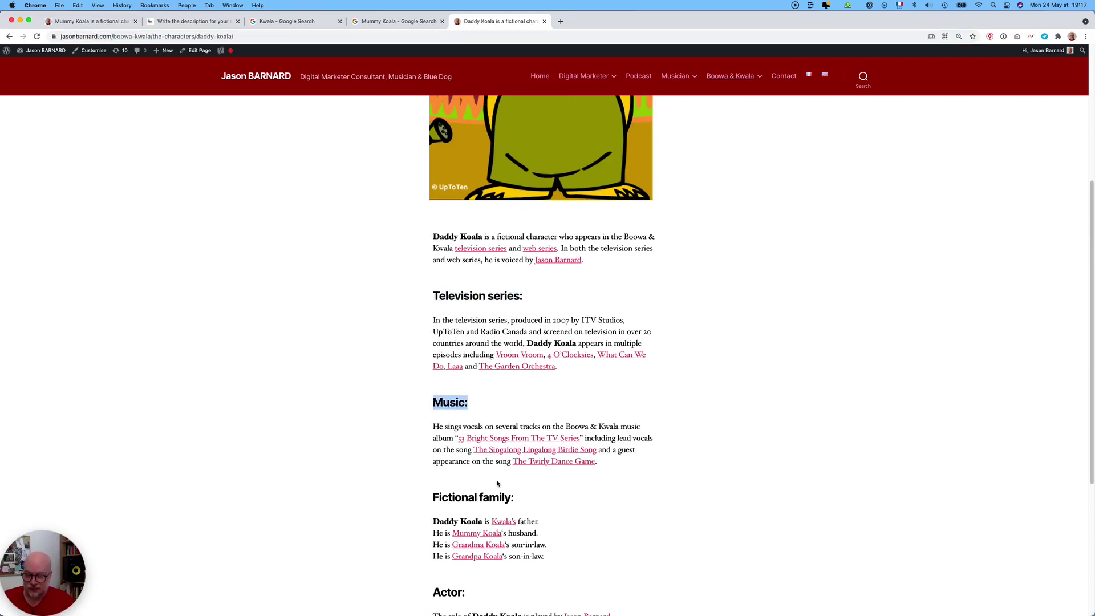
pyautogui.moveTo(528, 502); pyautogui.dragTo(472, 479)
pyautogui.scroll(-2, 450, 490)
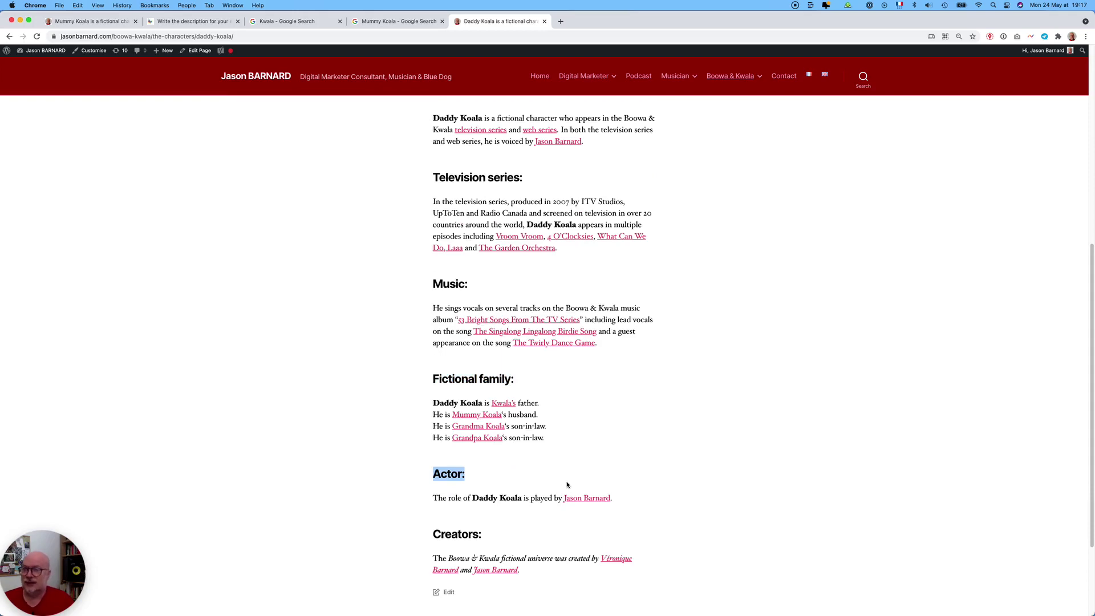
pyautogui.scroll(-2, 568, 484)
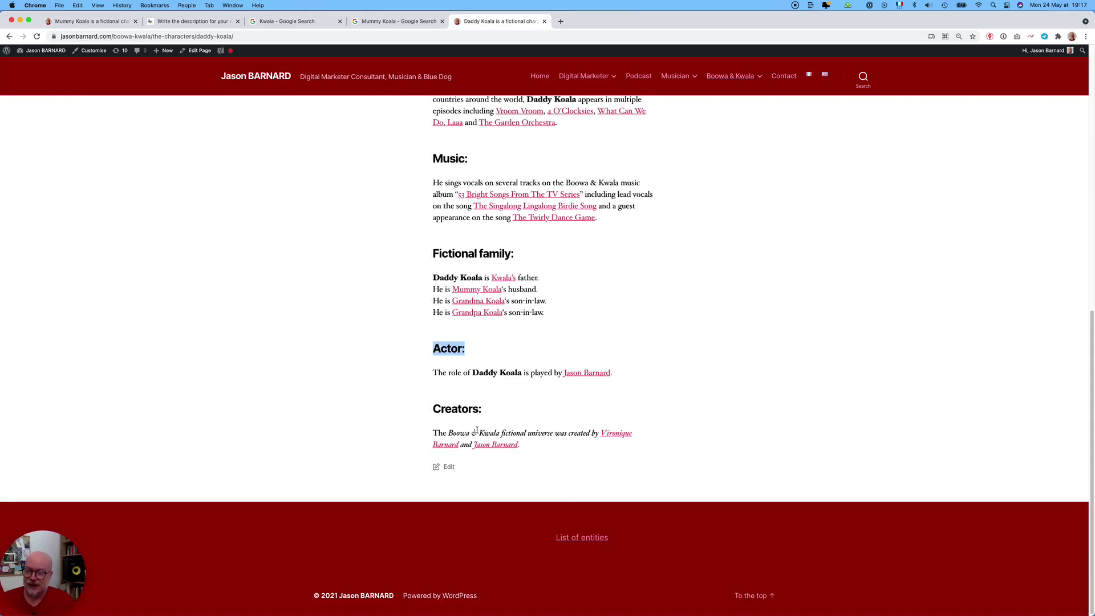
# Copy the Daddy Koala page's full text and replace Mummy Koala's Description Extension in Kalicube Pro with it
pyautogui.moveTo(528, 444); pyautogui.dragTo(422, 476)
pyautogui.press('cmd+c')
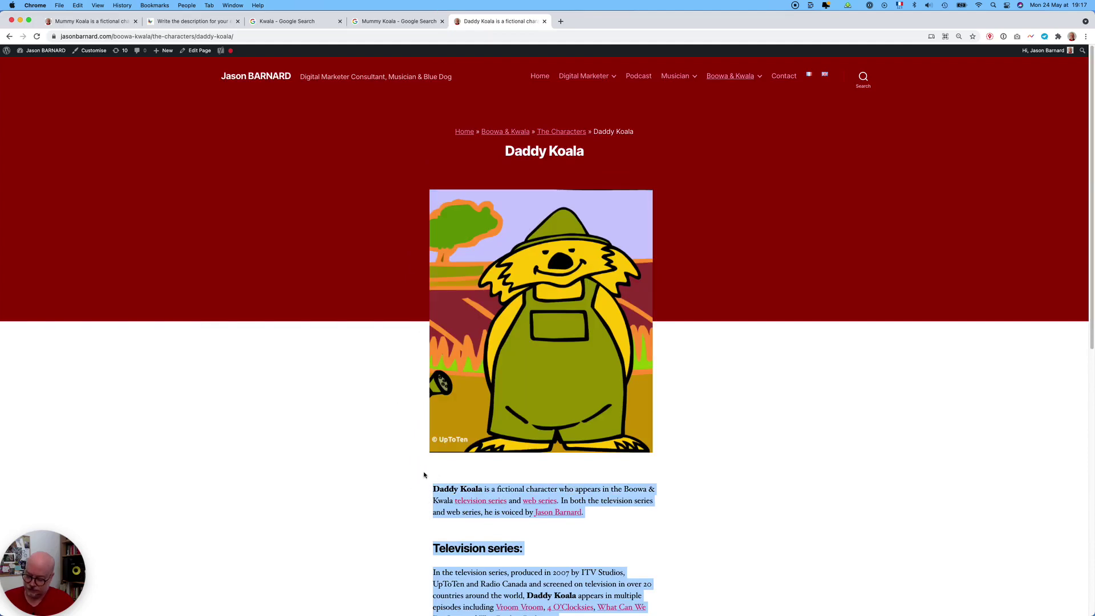
pyautogui.click(205, 21)
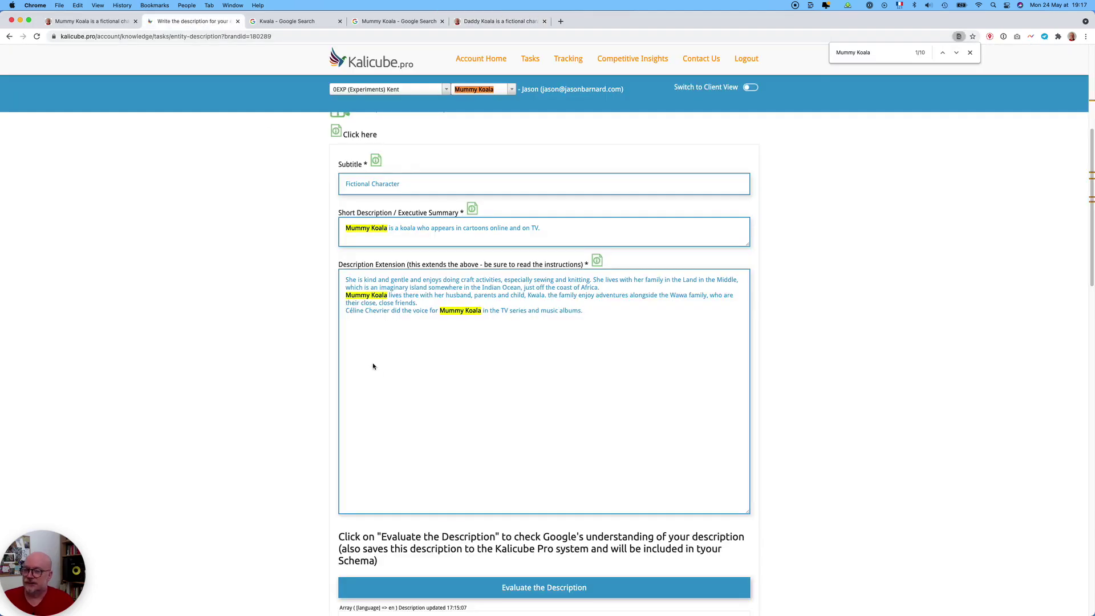
pyautogui.click(466, 368)
pyautogui.press('cmd+a')
pyautogui.press('cmd+v')
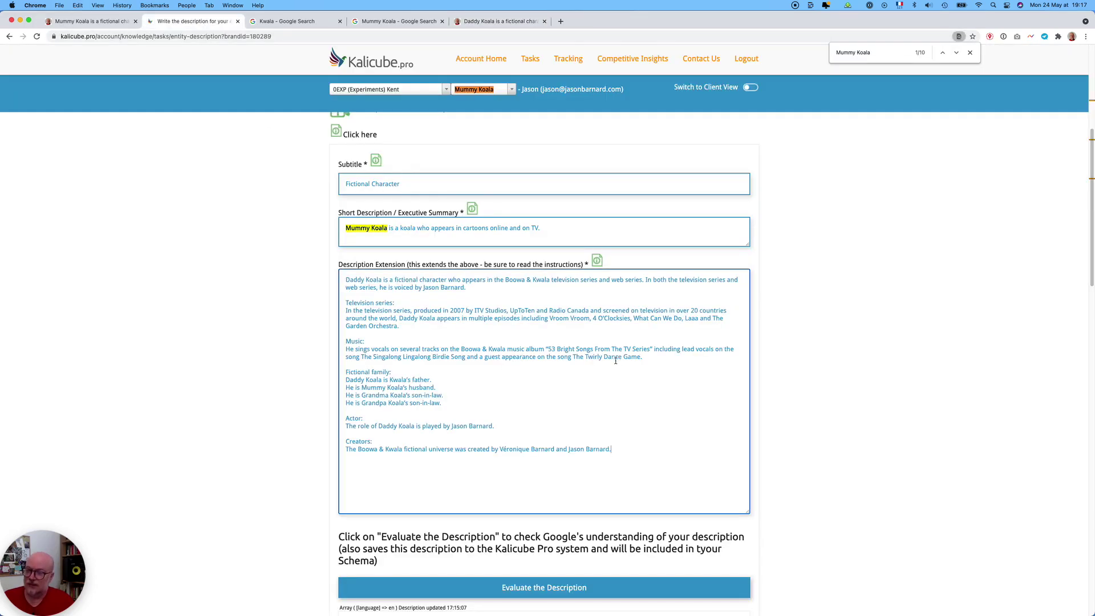
# Move the opening Daddy Koala paragraph out of the Description Extension to replace the Short Description text
pyautogui.moveTo(466, 287); pyautogui.dragTo(342, 264)
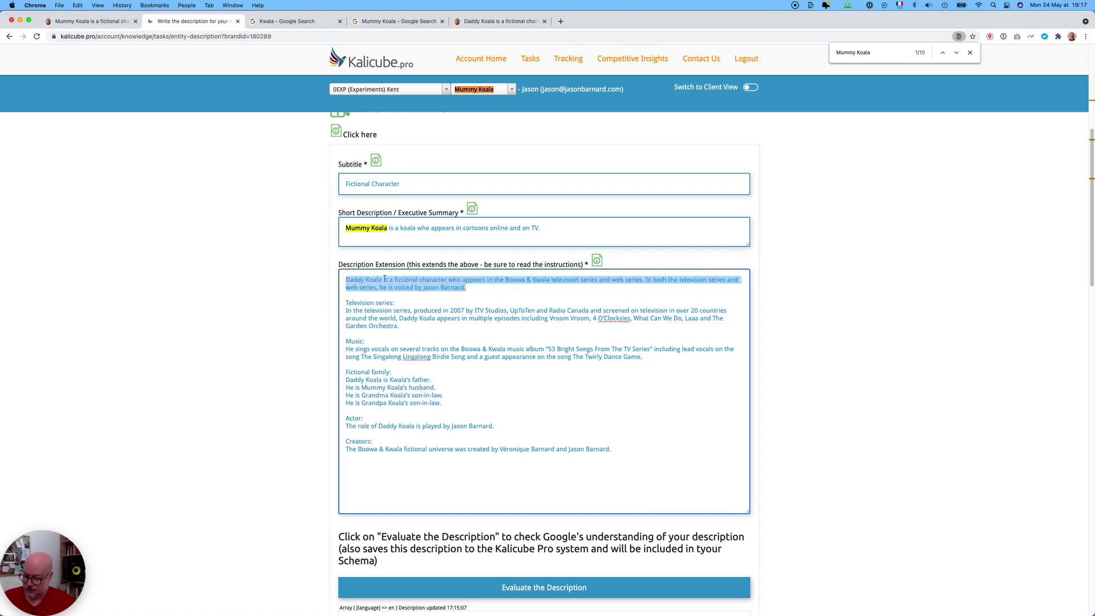
pyautogui.press('cmd+x')
pyautogui.moveTo(546, 229); pyautogui.dragTo(343, 226)
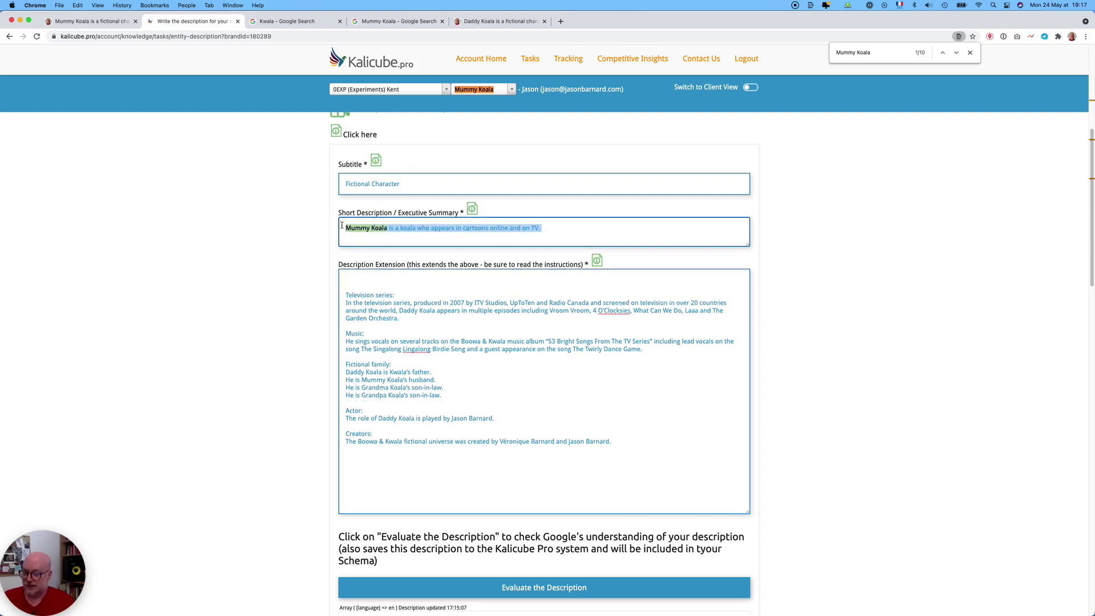
pyautogui.press('cmd+v')
# In the Short Description, change "Daddy" to "Mummy" and "he is voiced" to "she is voiced"
pyautogui.doubleClick(351, 228)
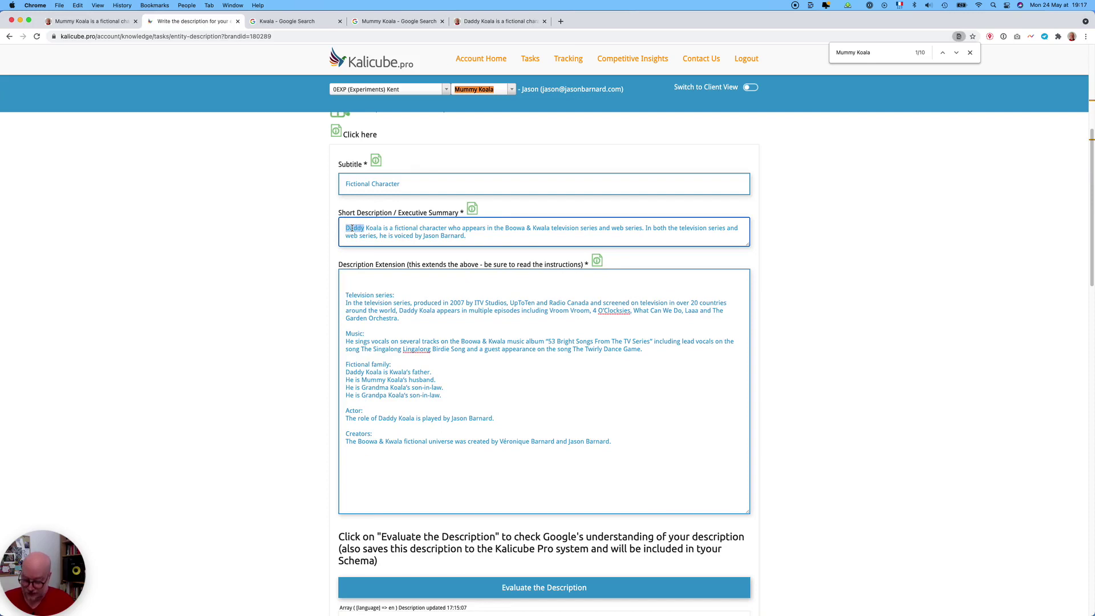
pyautogui.write('Mummy')
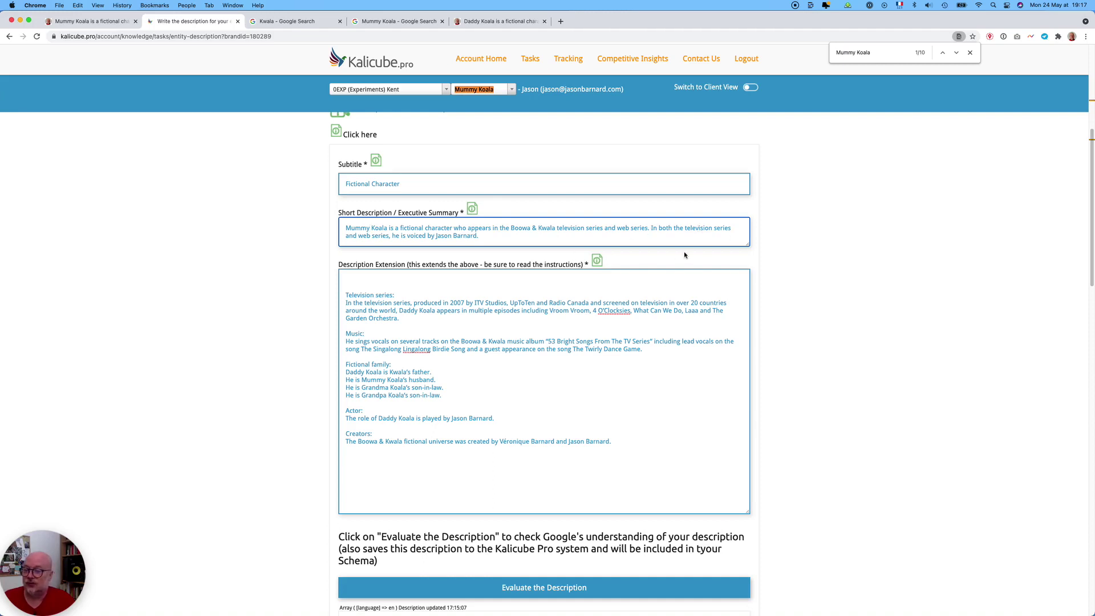
pyautogui.click(391, 235)
pyautogui.write(', s')
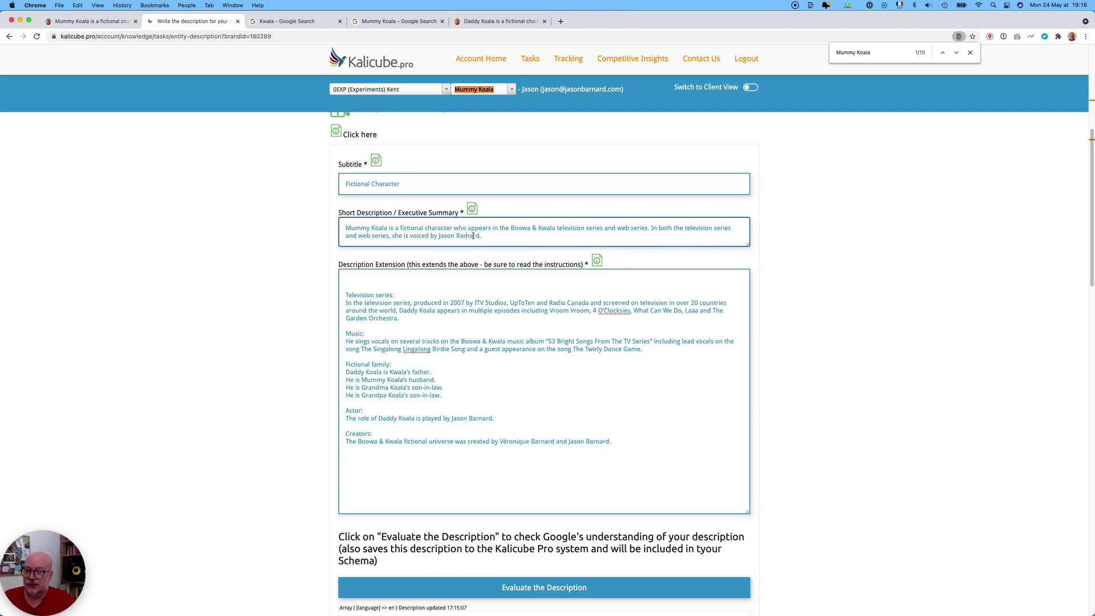
# Replace the voice actor's name at the end of the Short Description with Mummy Koala's voice actress's full name
pyautogui.moveTo(479, 236); pyautogui.dragTo(439, 239)
pyautogui.write('Che')
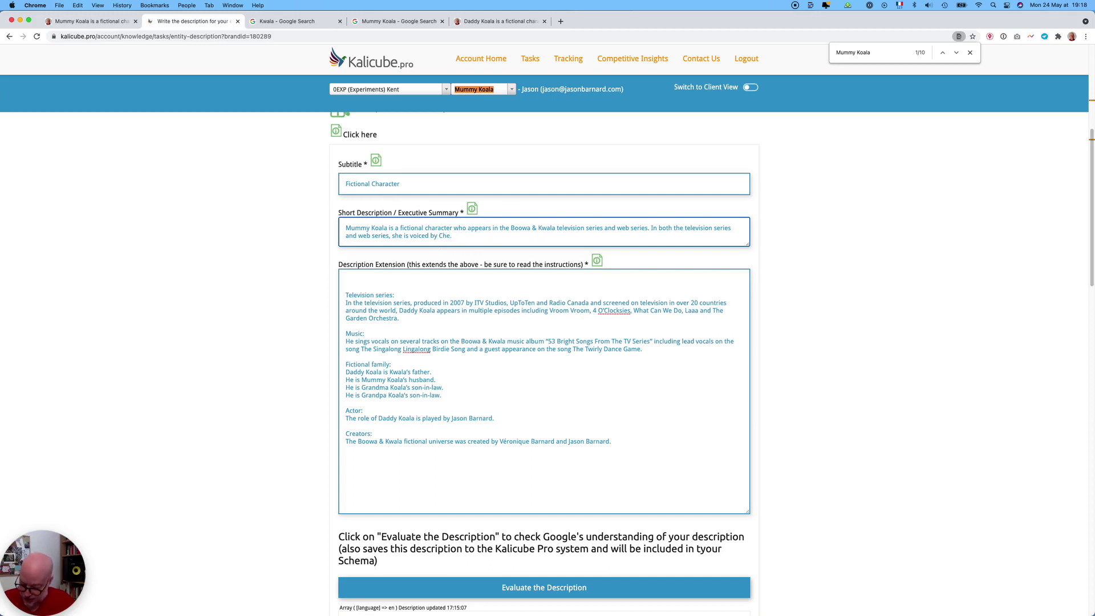
pyautogui.press('BackSpace')
pyautogui.press('BackSpace')
pyautogui.write('éline C')
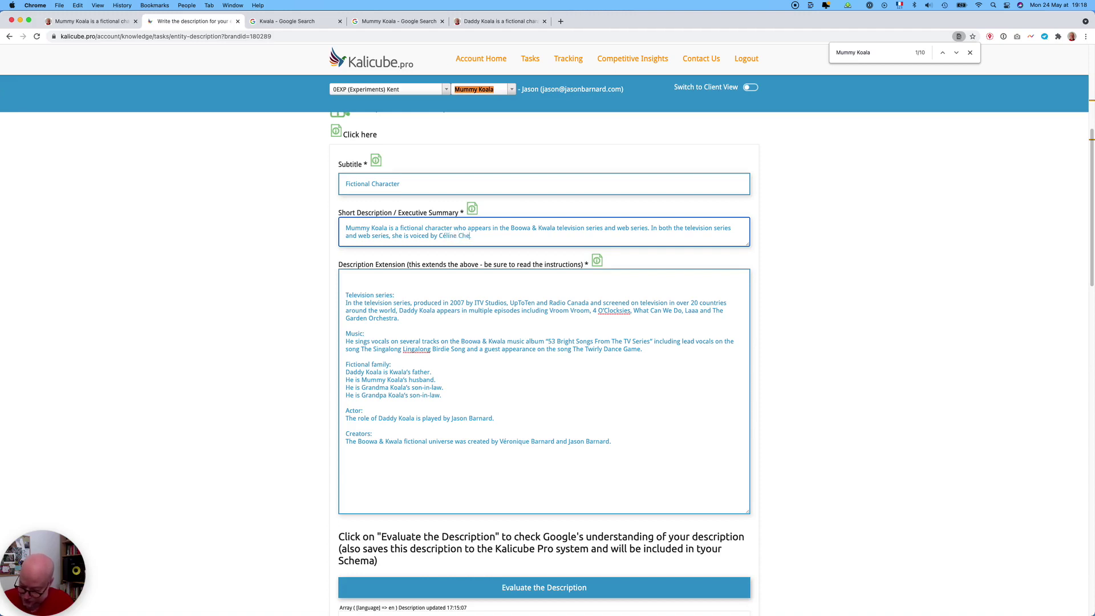
pyautogui.write('hevrier.')
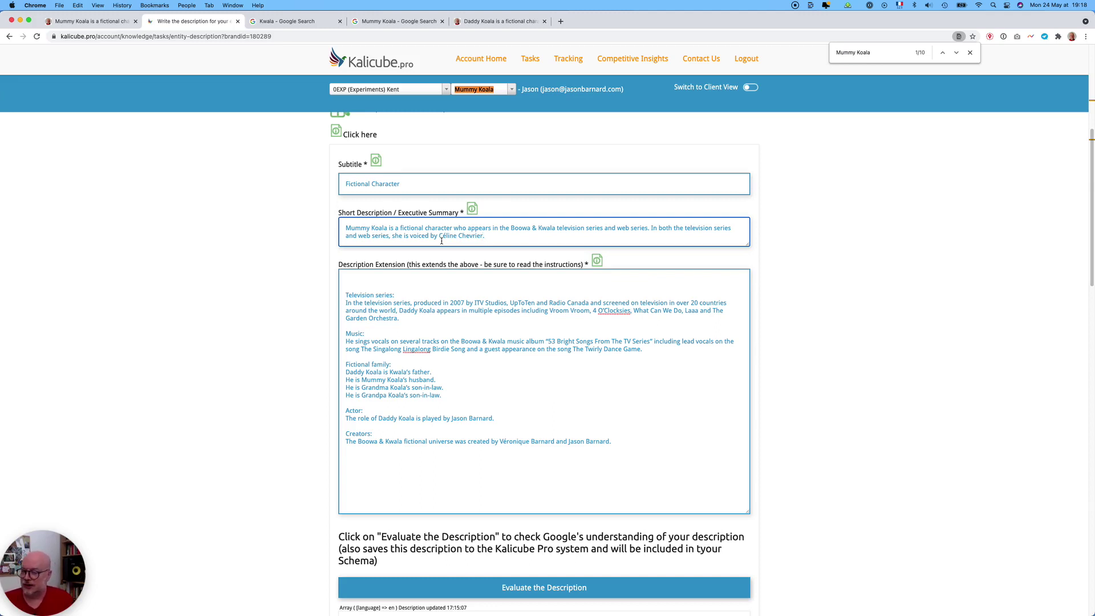
# Remove the blank lines above "Television series:" in the Description Extension and review the section headings and production companies
pyautogui.moveTo(344, 280); pyautogui.dragTo(345, 295)
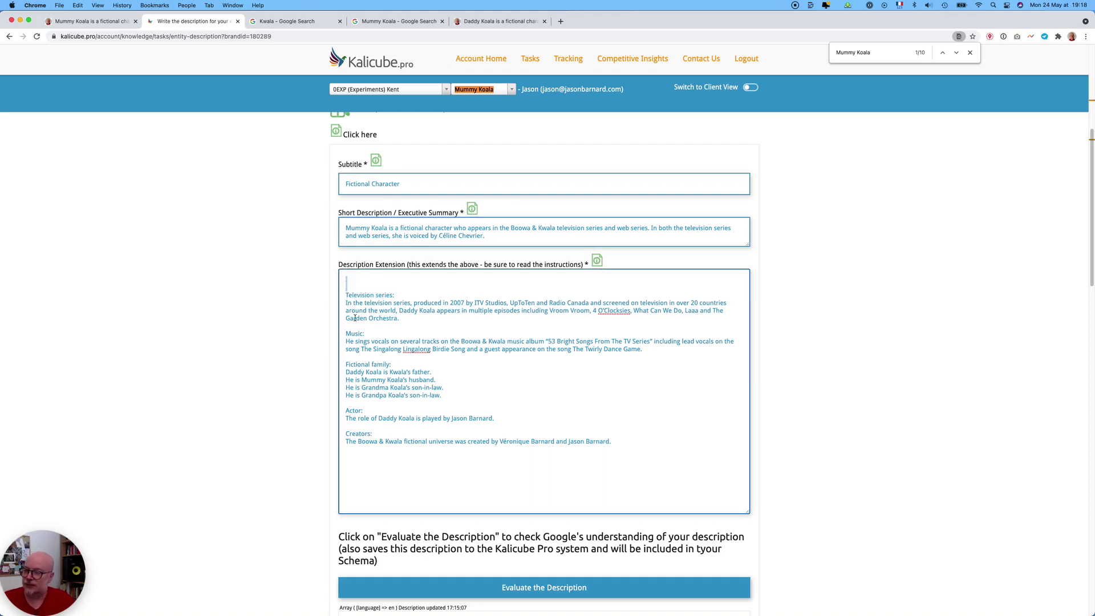
pyautogui.press('BackSpace')
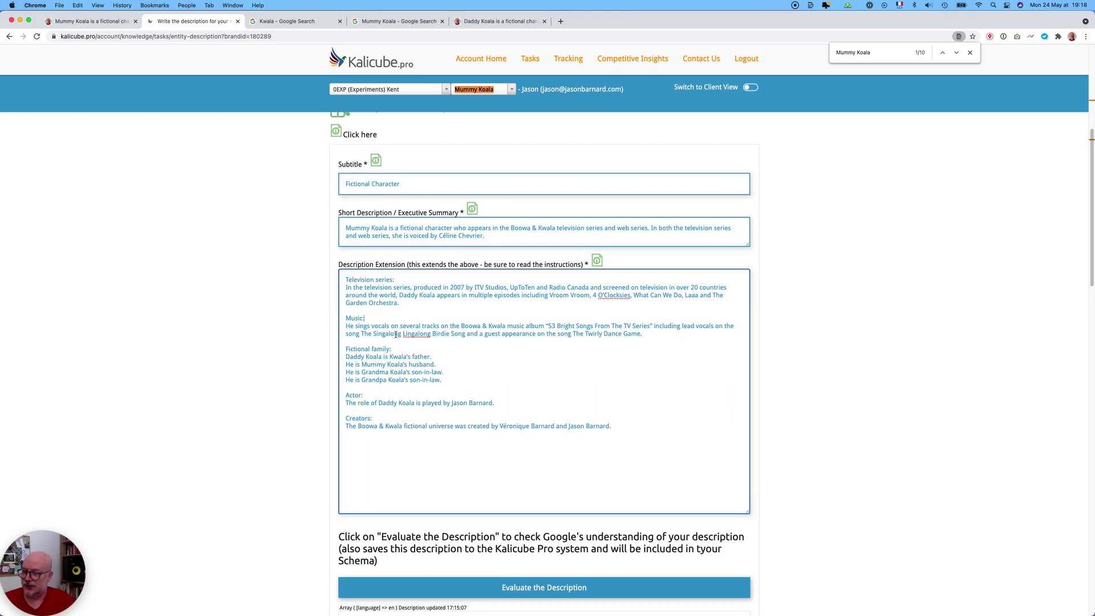
pyautogui.click(395, 347)
pyautogui.click(384, 396)
pyautogui.click(385, 426)
pyautogui.click(497, 288)
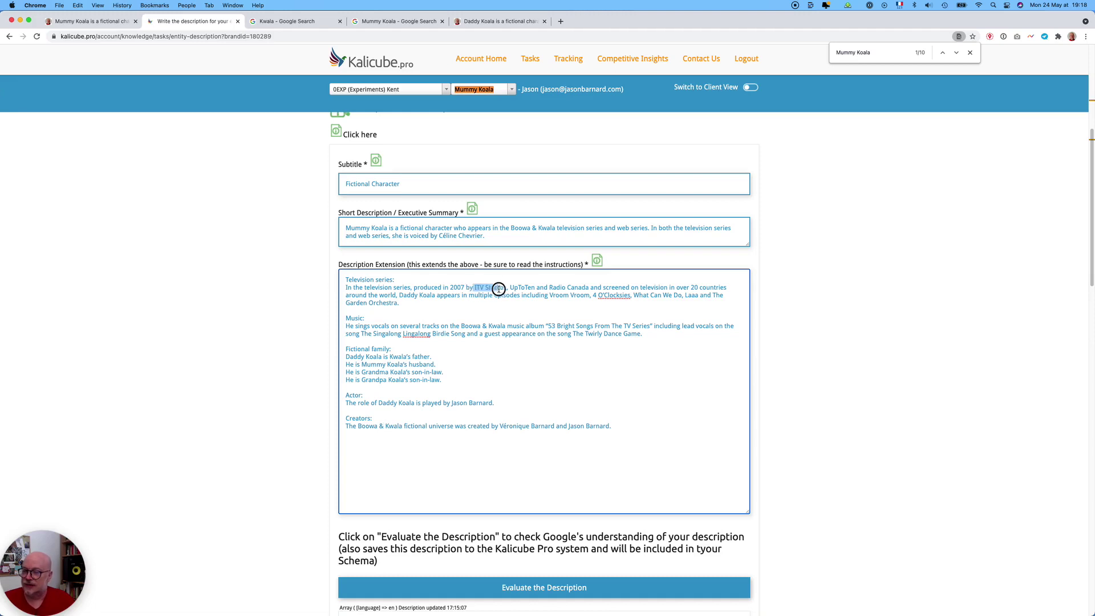
pyautogui.moveTo(552, 287); pyautogui.dragTo(582, 287)
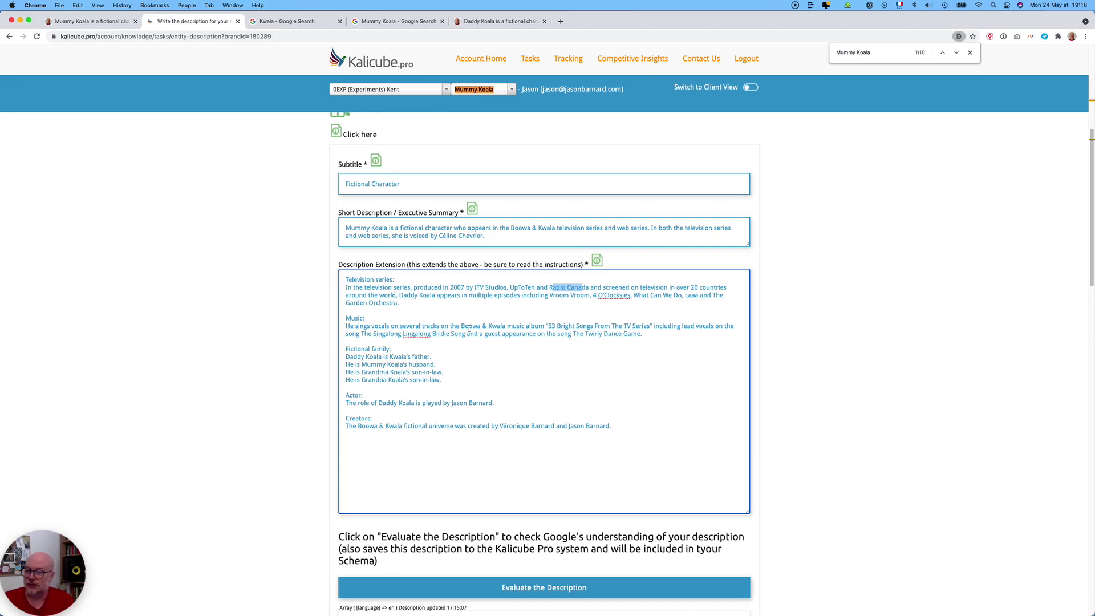
# Change "Daddy Koala" to "Mummy Koala" in the Television series paragraph and check the listed episodes, starting with Vroom Vroom
pyautogui.doubleClick(407, 296)
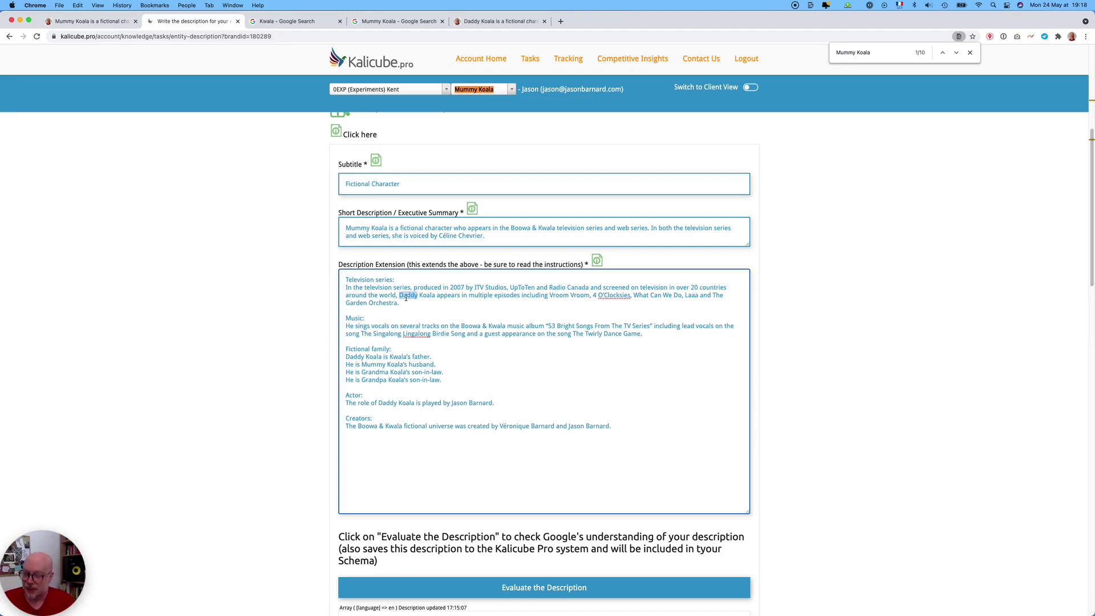
pyautogui.write('Mummy')
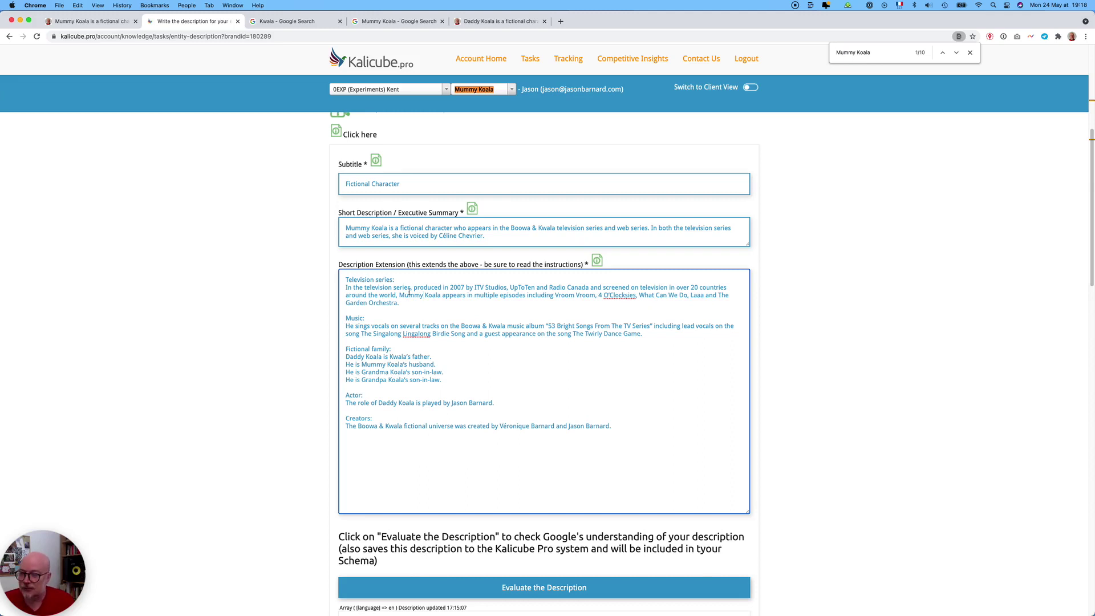
pyautogui.doubleClick(421, 298)
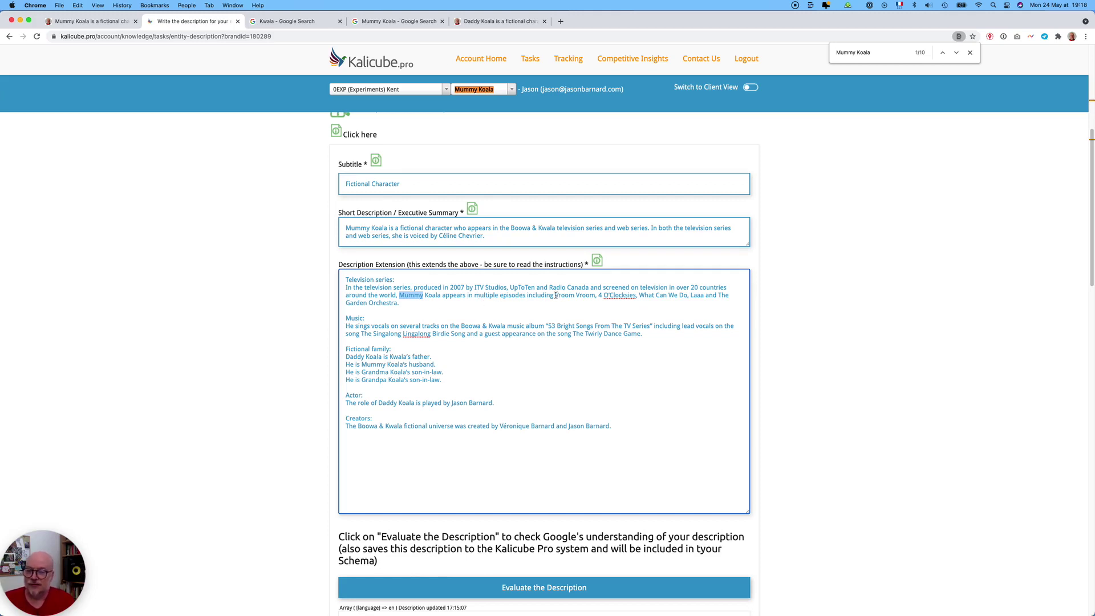
pyautogui.moveTo(555, 295); pyautogui.dragTo(586, 303)
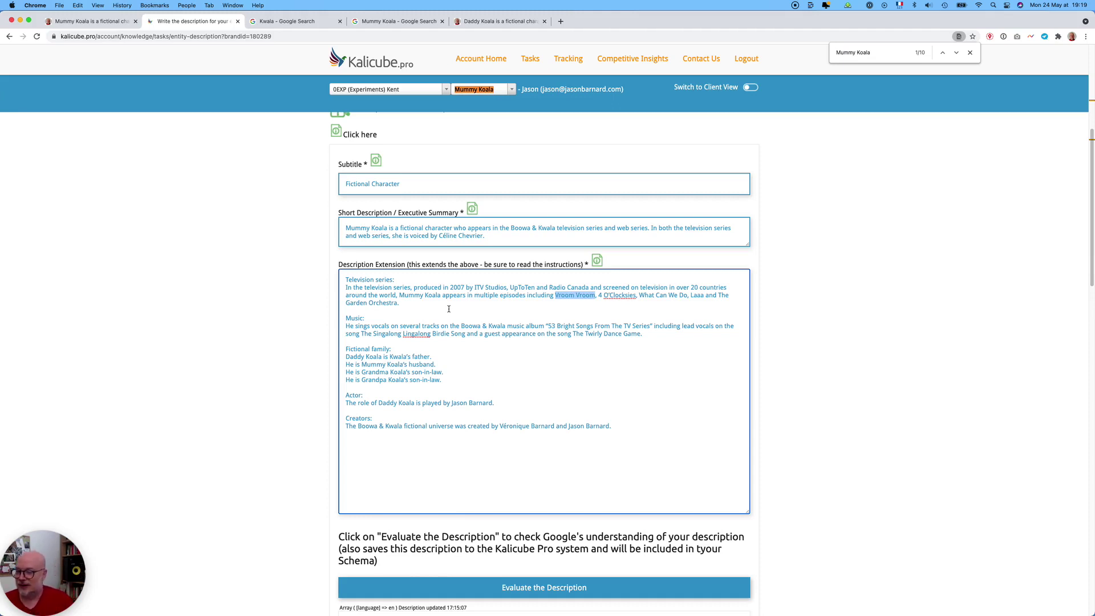
# Change "He" to "She" at the start of the Music paragraph and check the album title reference
pyautogui.click(348, 326)
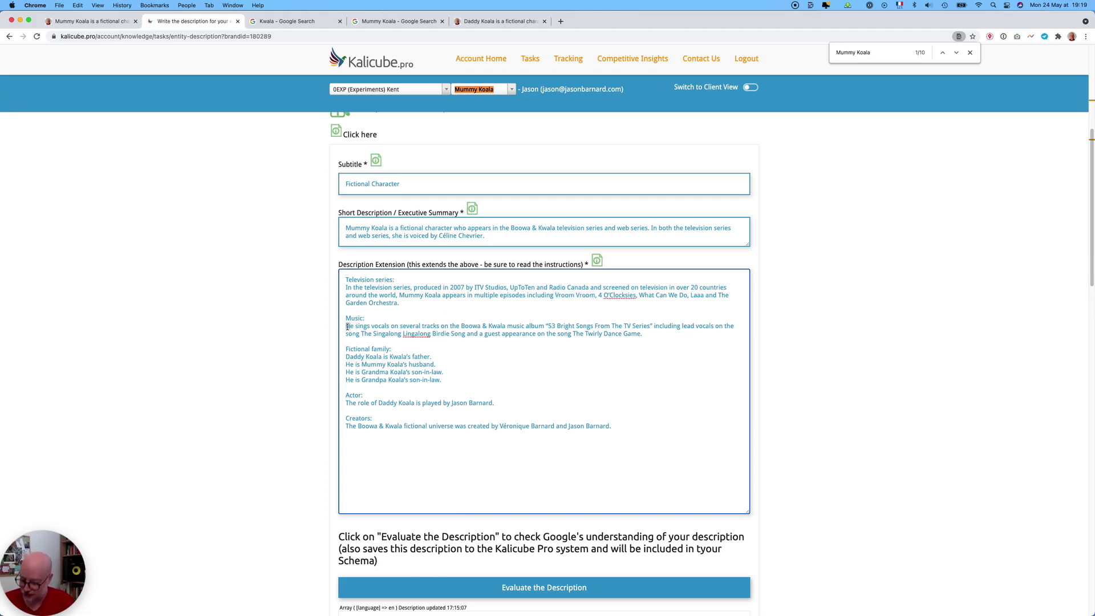
pyautogui.press('Delete')
pyautogui.write('Sh')
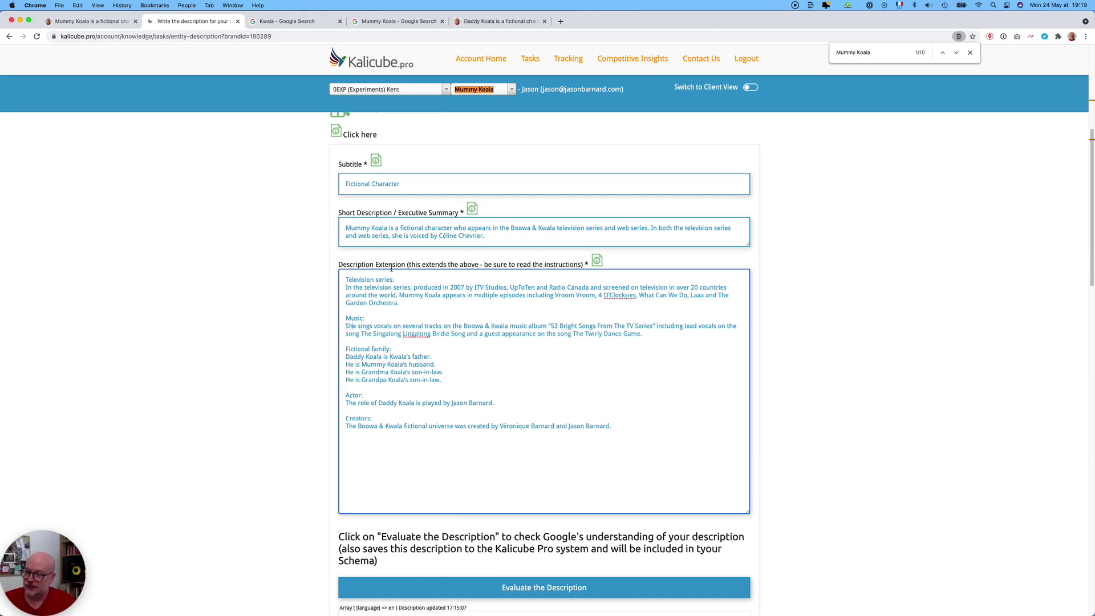
pyautogui.doubleClick(350, 326)
pyautogui.doubleClick(548, 326)
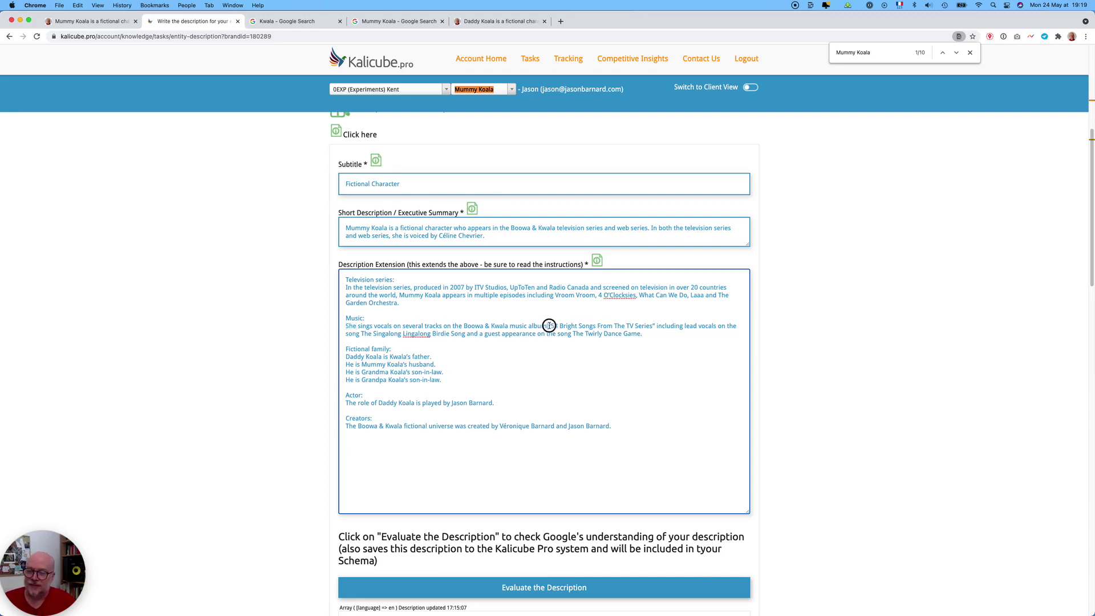
# Check the album title and the guest-appearance song title in the Music paragraph word by word
pyautogui.doubleClick(653, 325)
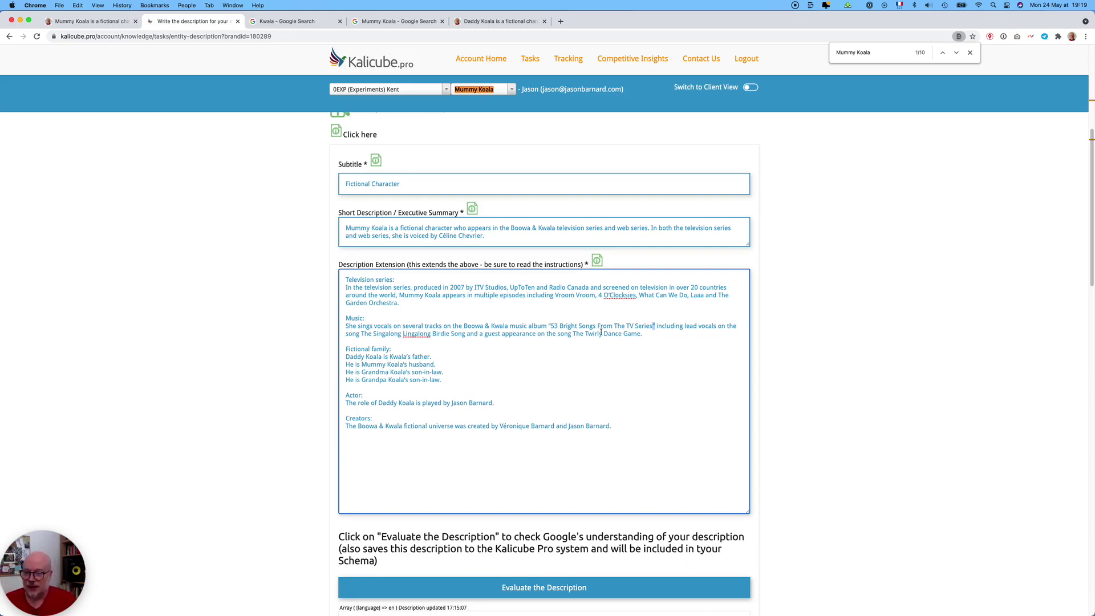
pyautogui.click(576, 333)
pyautogui.click(602, 334)
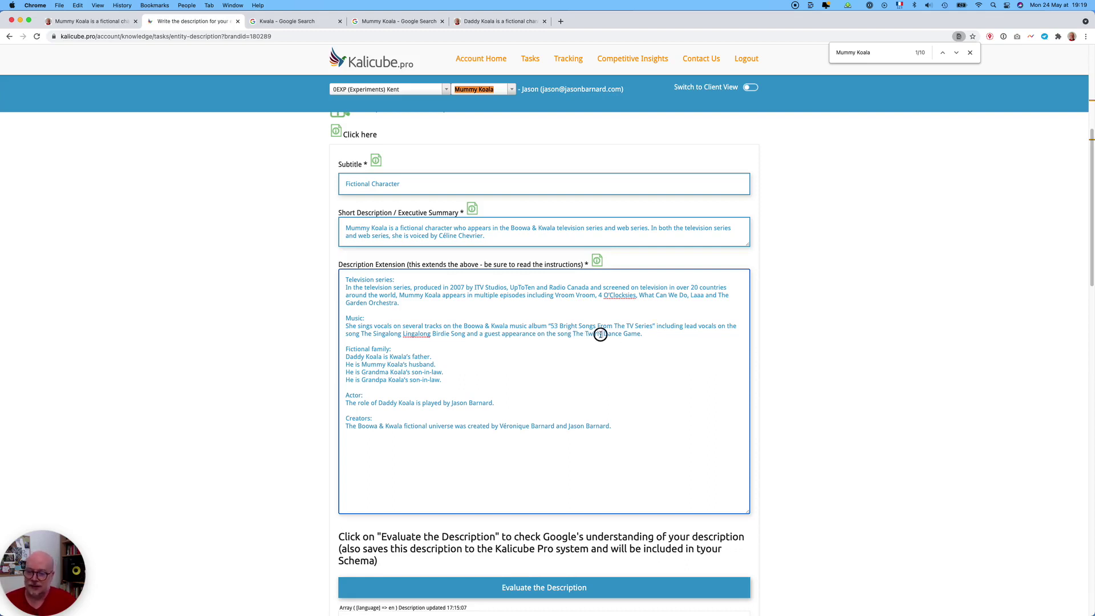
pyautogui.doubleClick(594, 334)
pyautogui.doubleClick(612, 334)
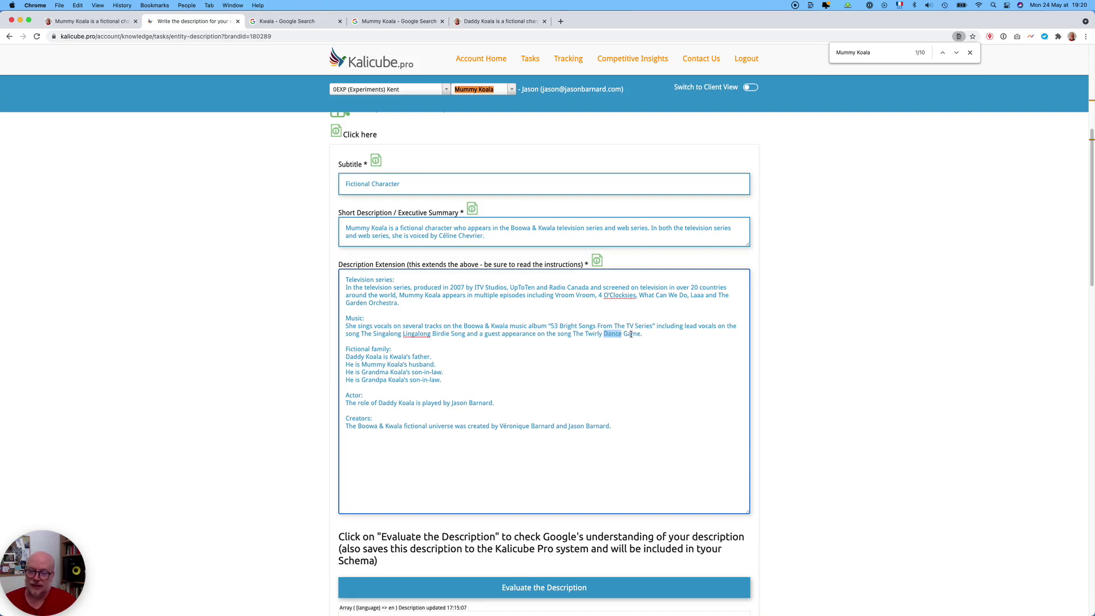
pyautogui.doubleClick(632, 334)
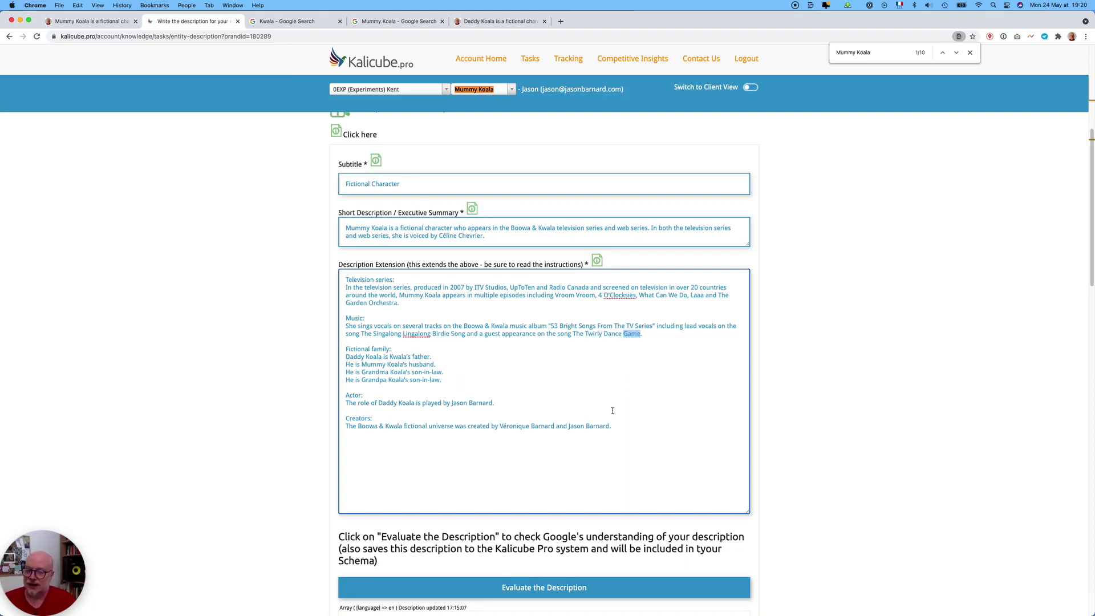
# Search Google in a new tab for the song title "The Twirly Dance Game" and examine the suggested correction and results
pyautogui.moveTo(642, 334); pyautogui.dragTo(573, 333)
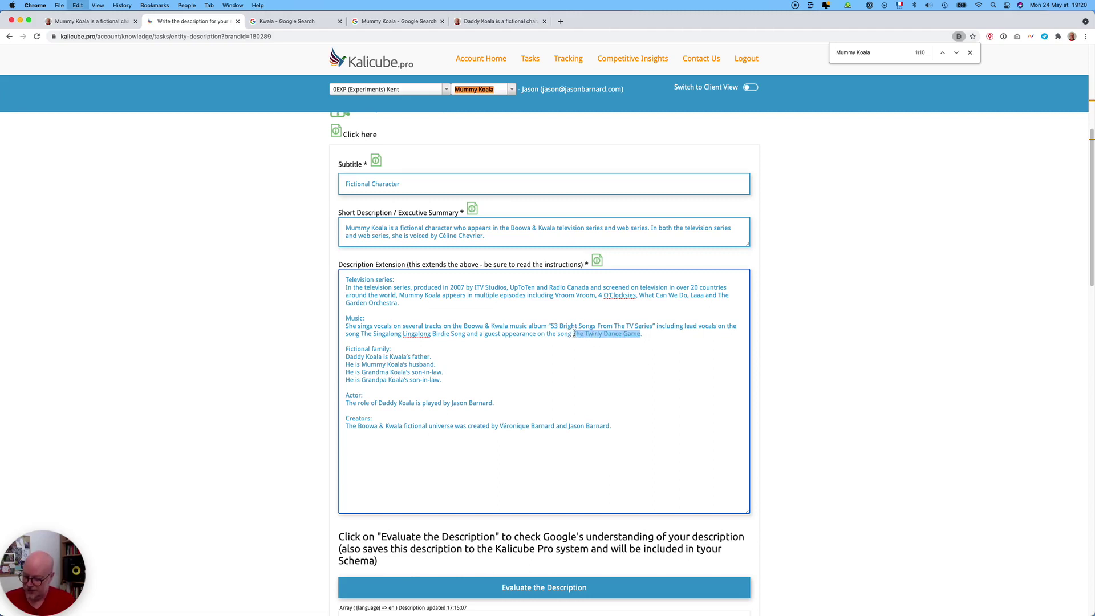
pyautogui.press('super+c')
pyautogui.click(561, 21)
pyautogui.press('super+v')
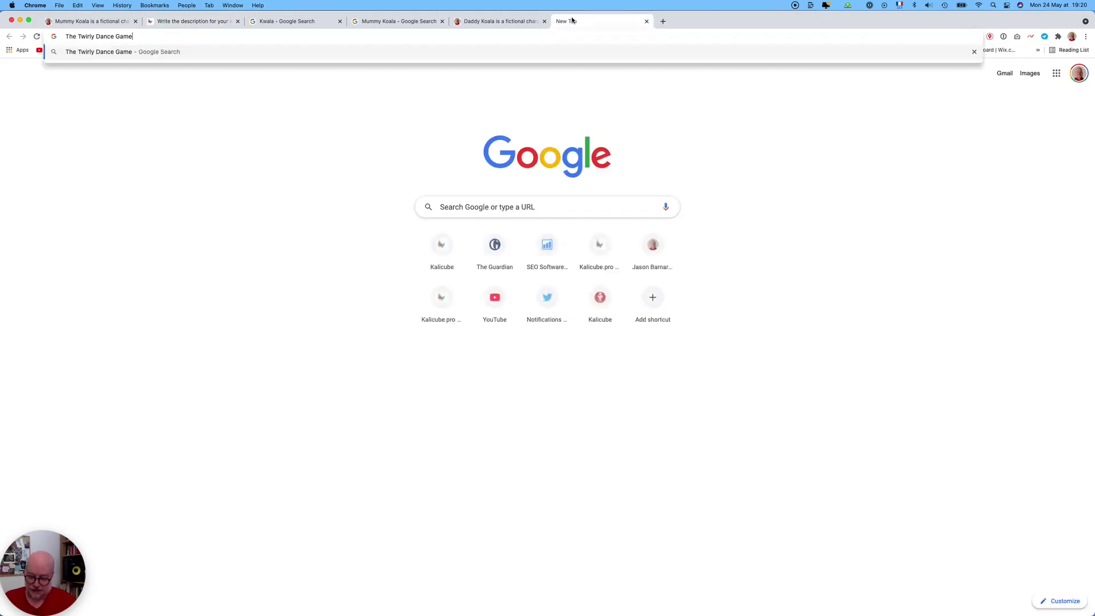
pyautogui.press('Return')
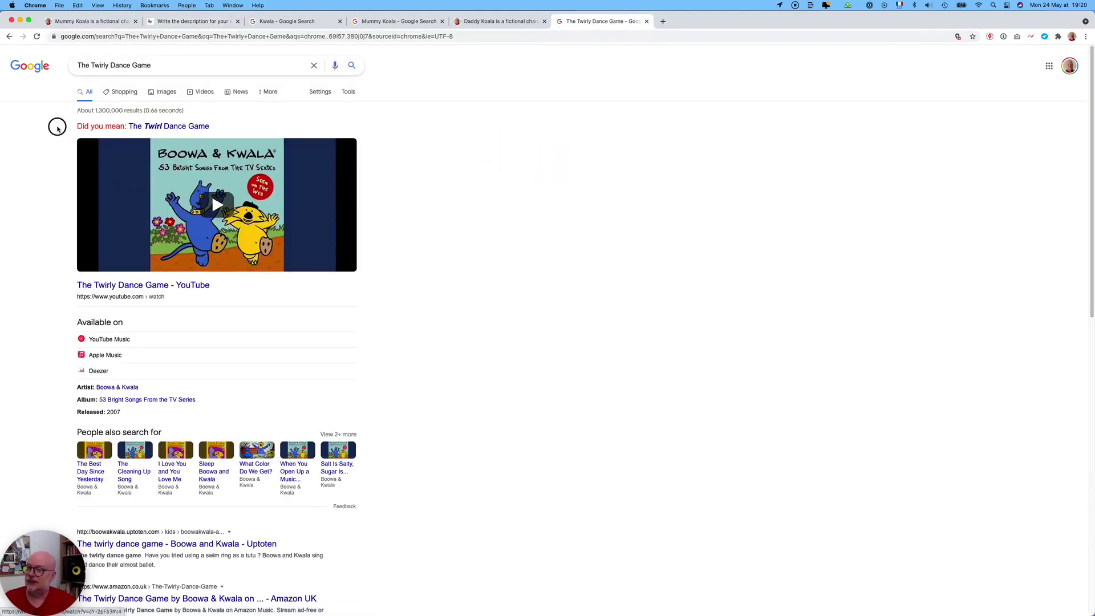
pyautogui.moveTo(54, 126); pyautogui.dragTo(208, 128)
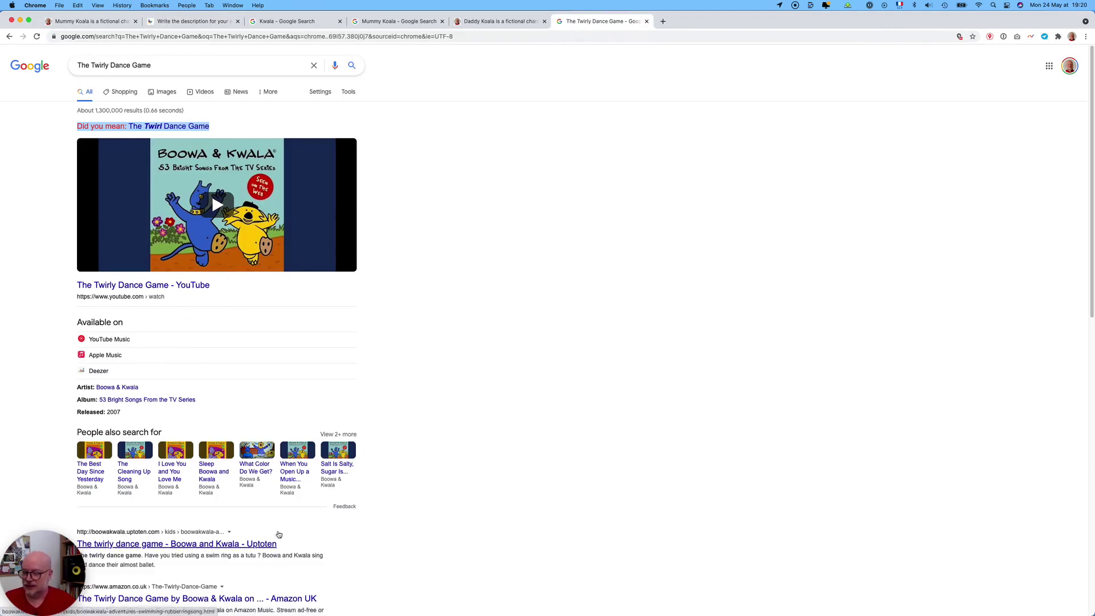
pyautogui.scroll(-1, 197, 489)
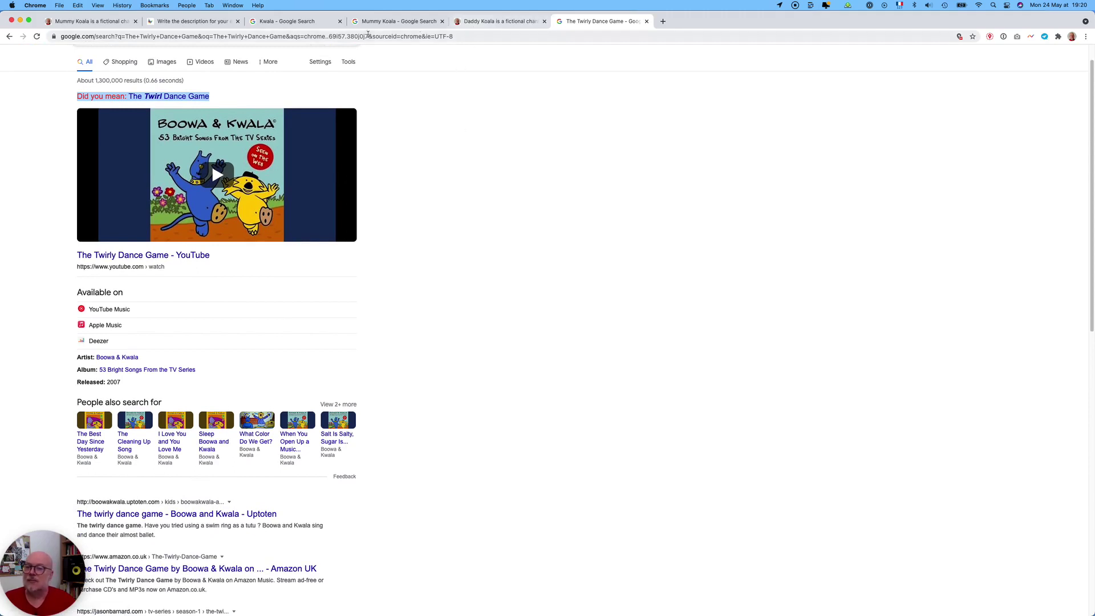
# Back in the Kalicube Pro description, change the first Fictional family line to "Mummy Koala is Kwala's mother."
pyautogui.click(180, 23)
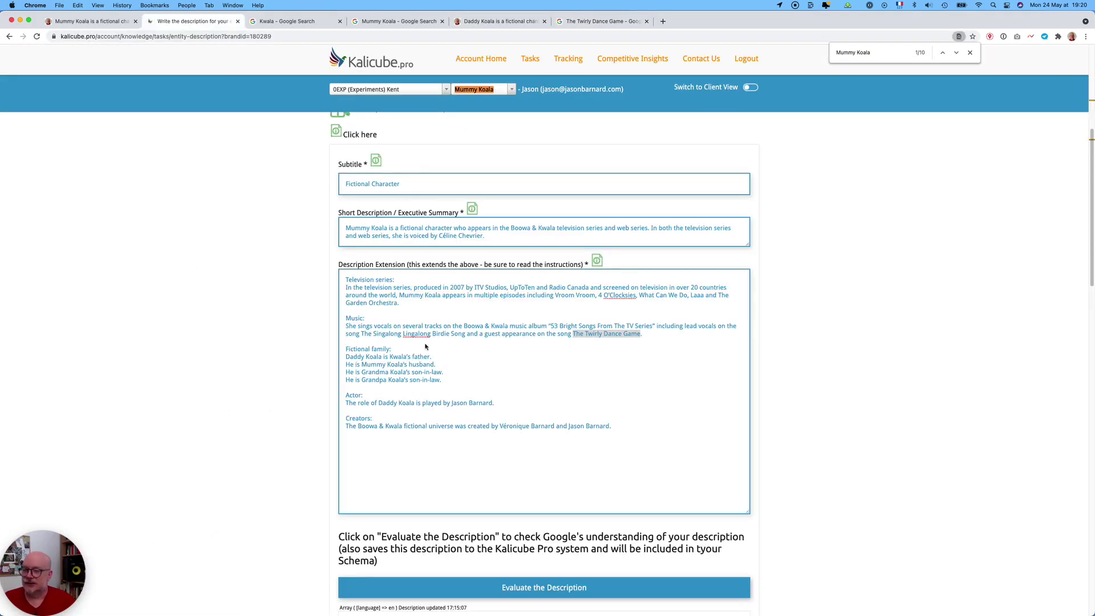
pyautogui.doubleClick(362, 358)
pyautogui.write('Mumm')
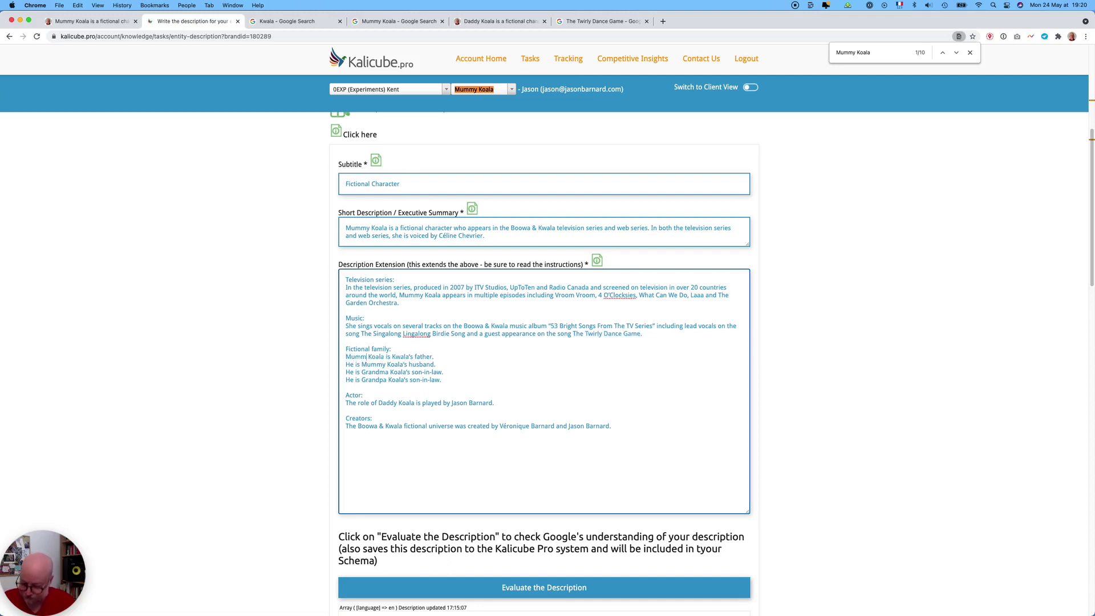
pyautogui.write('y')
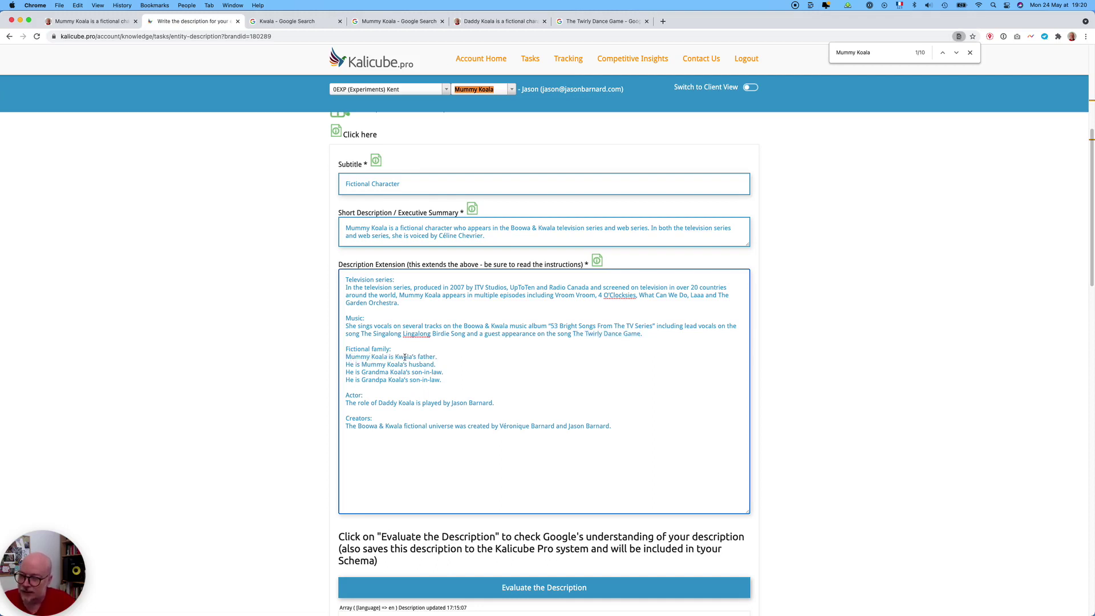
pyautogui.doubleClick(424, 357)
pyautogui.write('mothe')
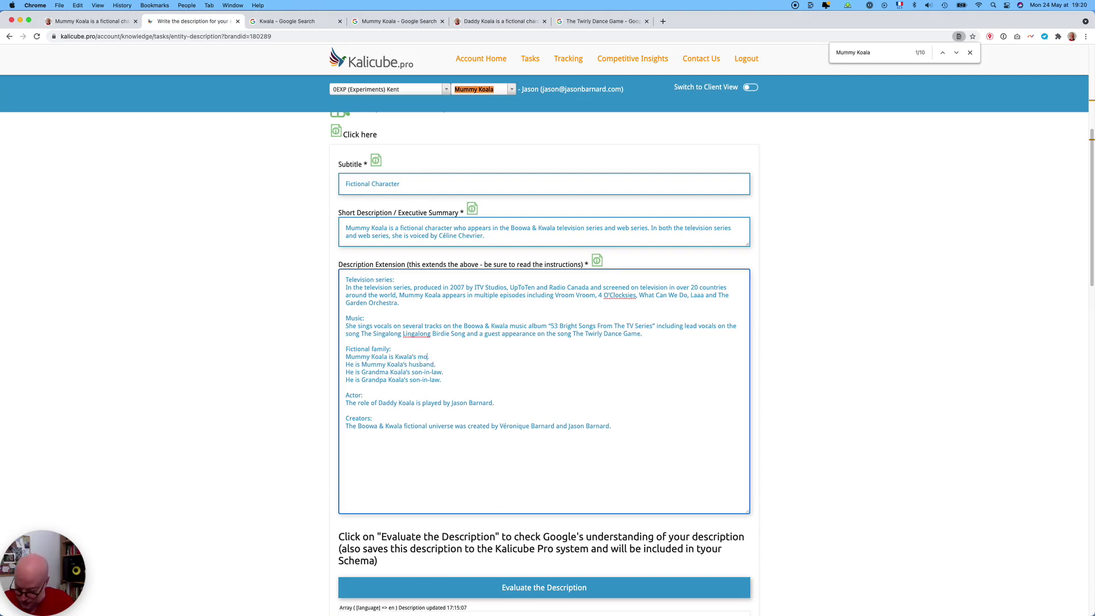
pyautogui.write('r.')
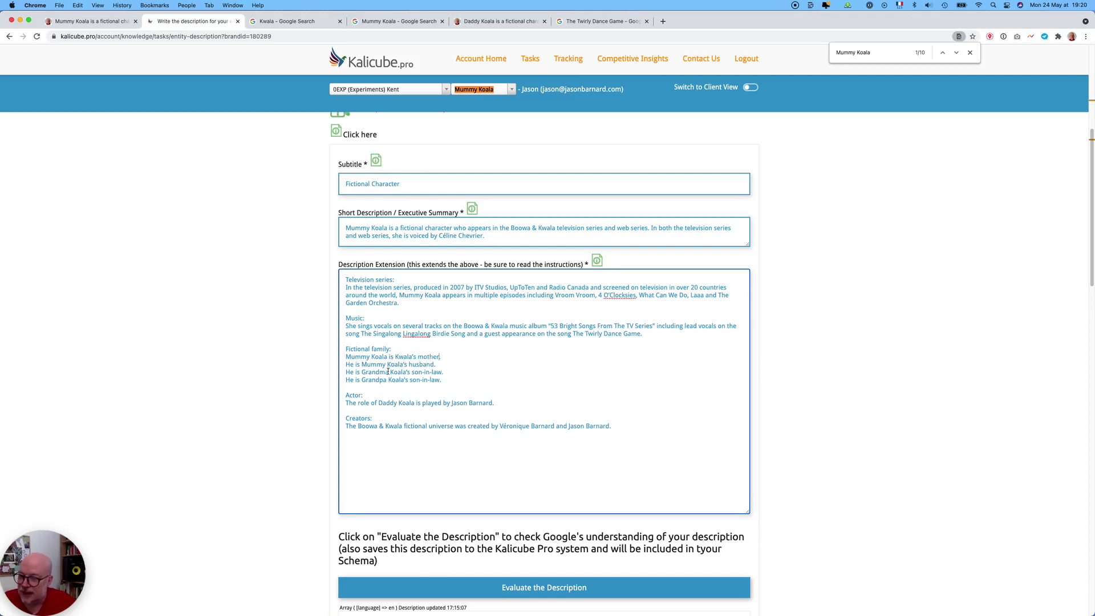
# Search Google for "The Singalong Lingalong Birdie Song", copied from the Music paragraph, reusing the open results tab
pyautogui.moveTo(361, 334); pyautogui.dragTo(465, 333)
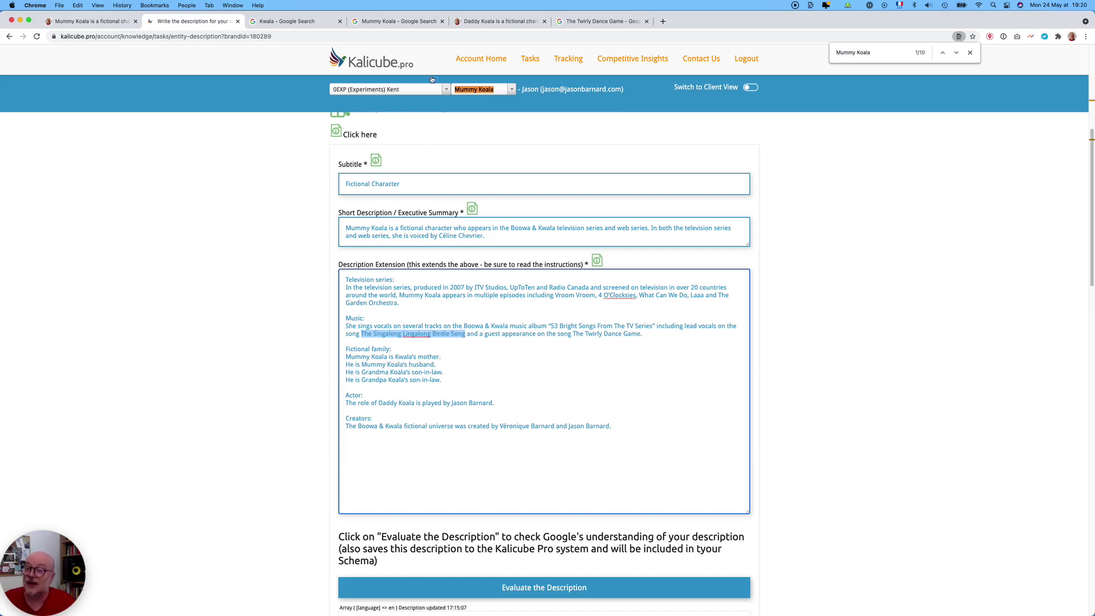
pyautogui.click(612, 22)
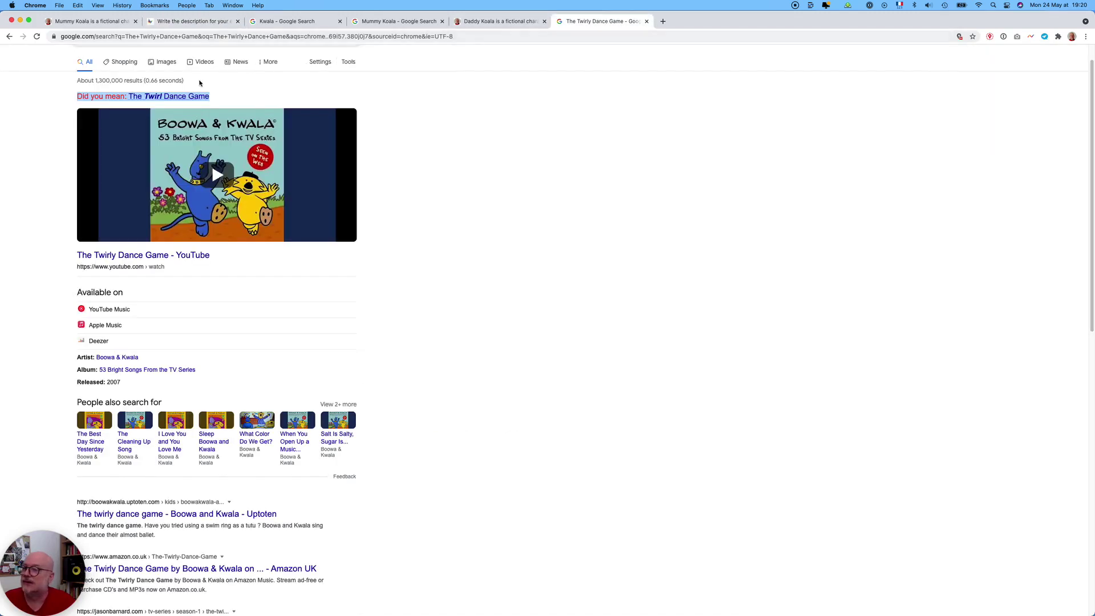
pyautogui.scroll(1, 159, 105)
pyautogui.tripleClick(144, 66)
pyautogui.press('super+v')
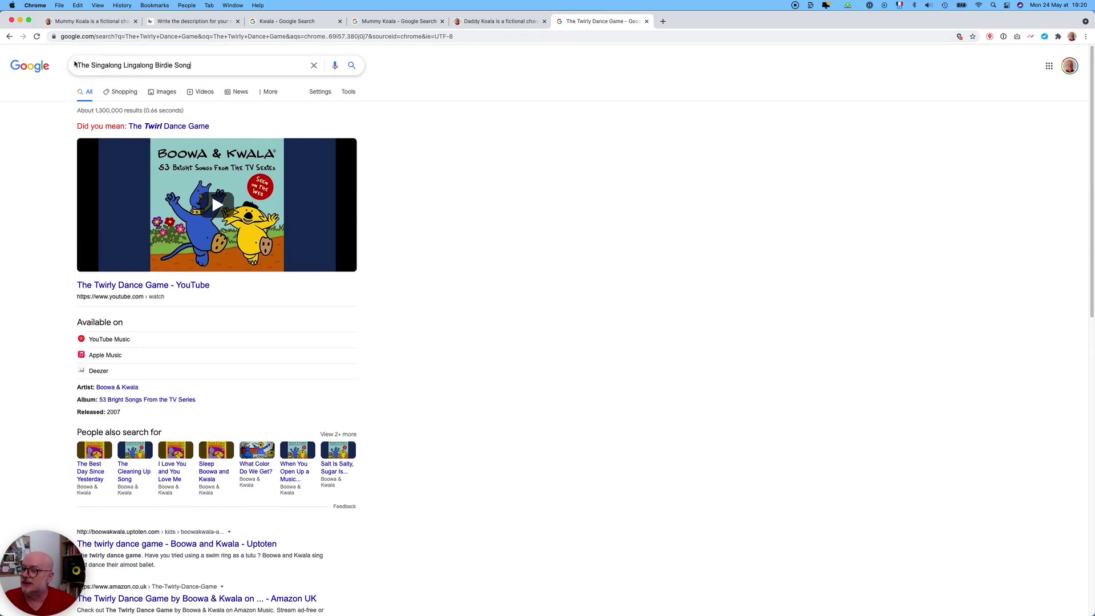
pyautogui.press('Return')
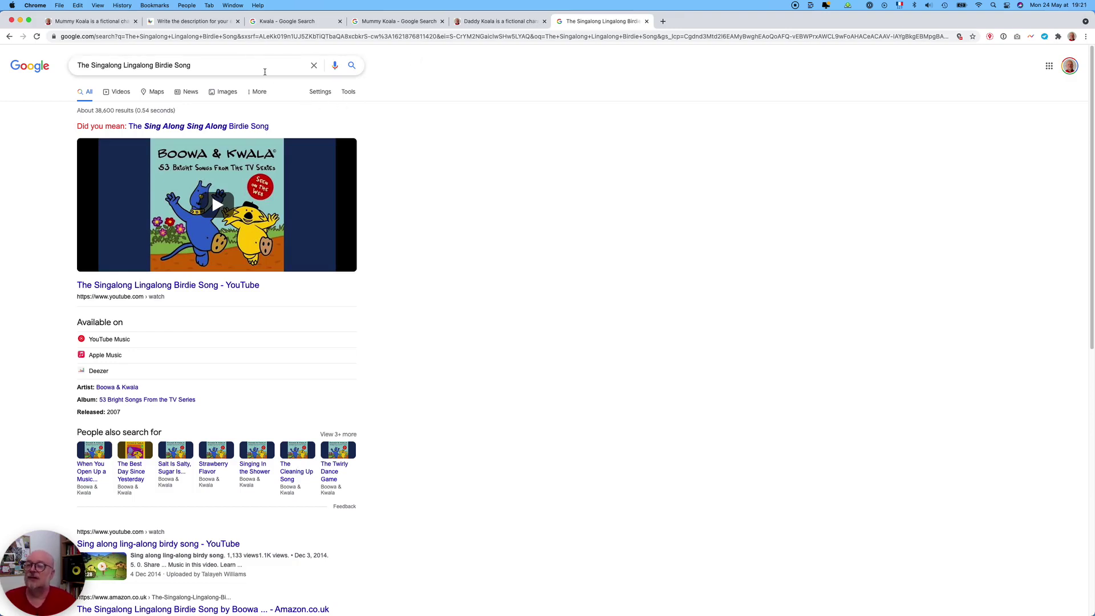
# Back in the Kalicube Pro description, change "He" to "She" at the start of the last three Fictional family lines
pyautogui.click(180, 22)
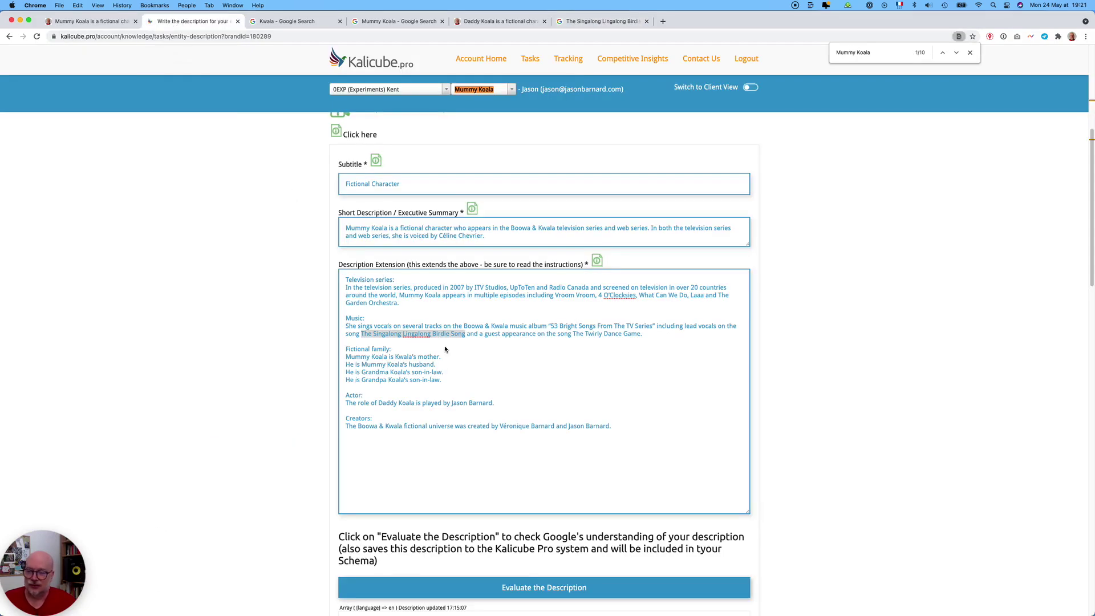
pyautogui.click(456, 357)
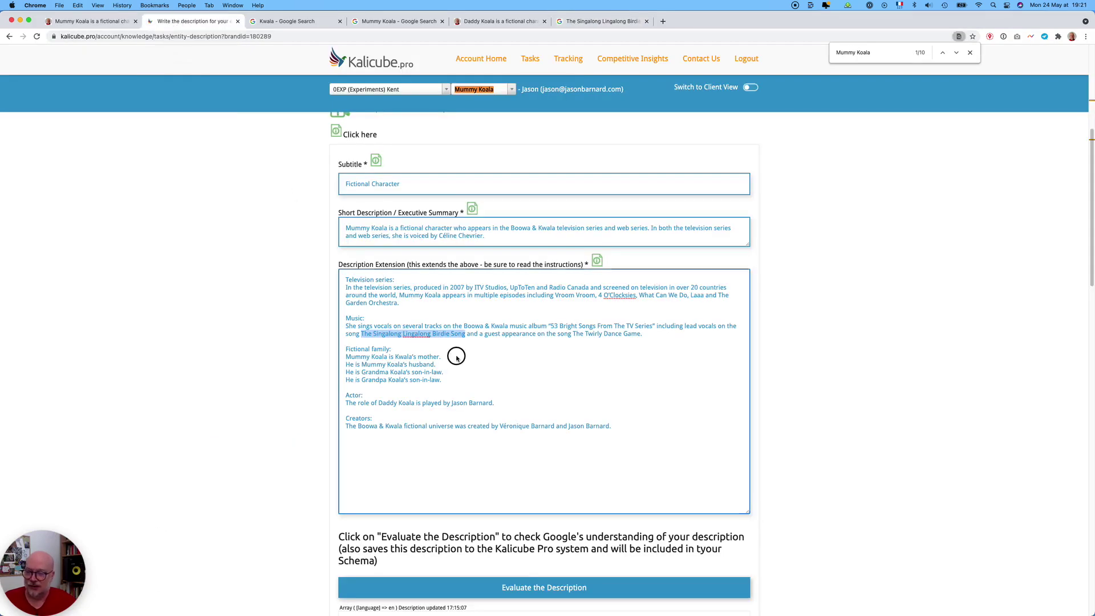
pyautogui.doubleClick(350, 365)
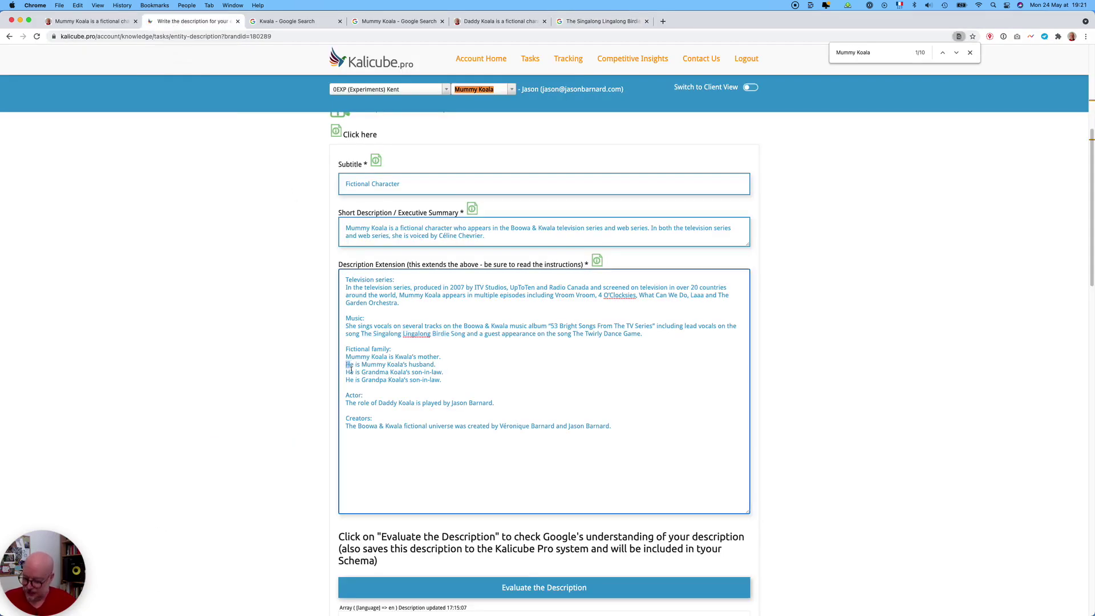
pyautogui.write('She')
pyautogui.click(349, 372)
pyautogui.write('She')
pyautogui.doubleClick(349, 379)
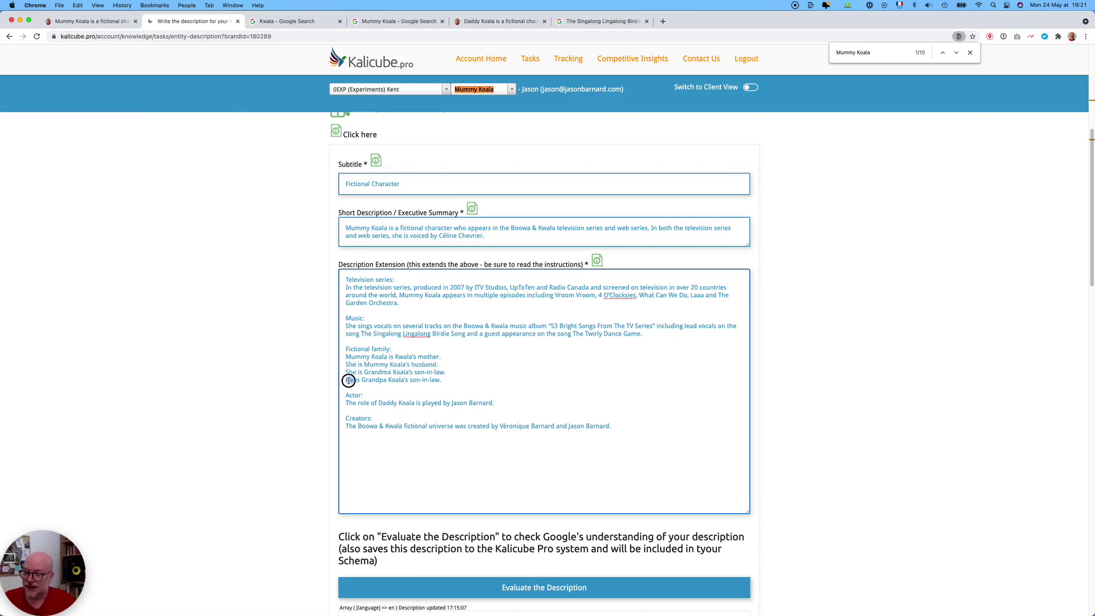
pyautogui.write('She')
# Reword the spouse line under Fictional family to read "She is Daddy Koala's wife."
pyautogui.doubleClick(376, 365)
pyautogui.write('Daddy')
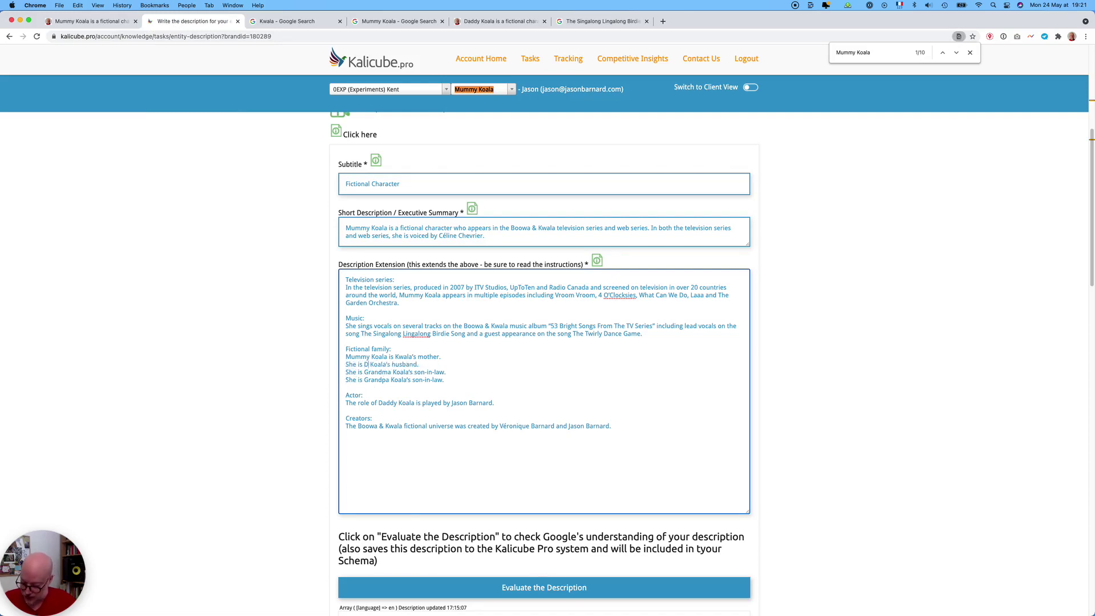
pyautogui.doubleClick(421, 365)
pyautogui.write('wif')
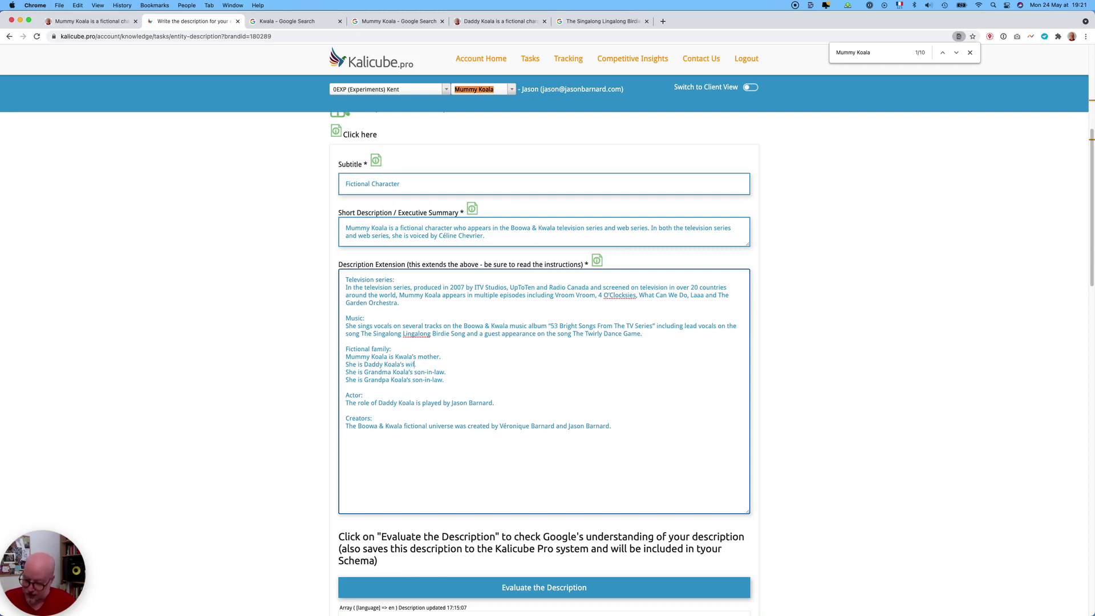
pyautogui.write('e.')
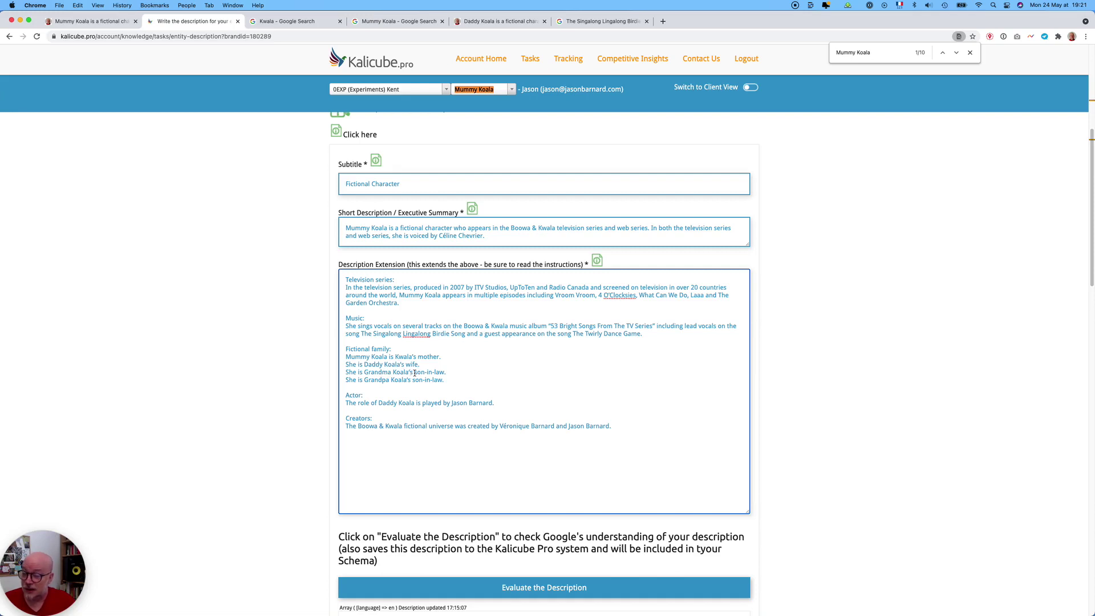
# Replace "son-in-law" with "daughter" in both the Grandma Koala and Grandpa Koala lines
pyautogui.moveTo(414, 372); pyautogui.dragTo(444, 372)
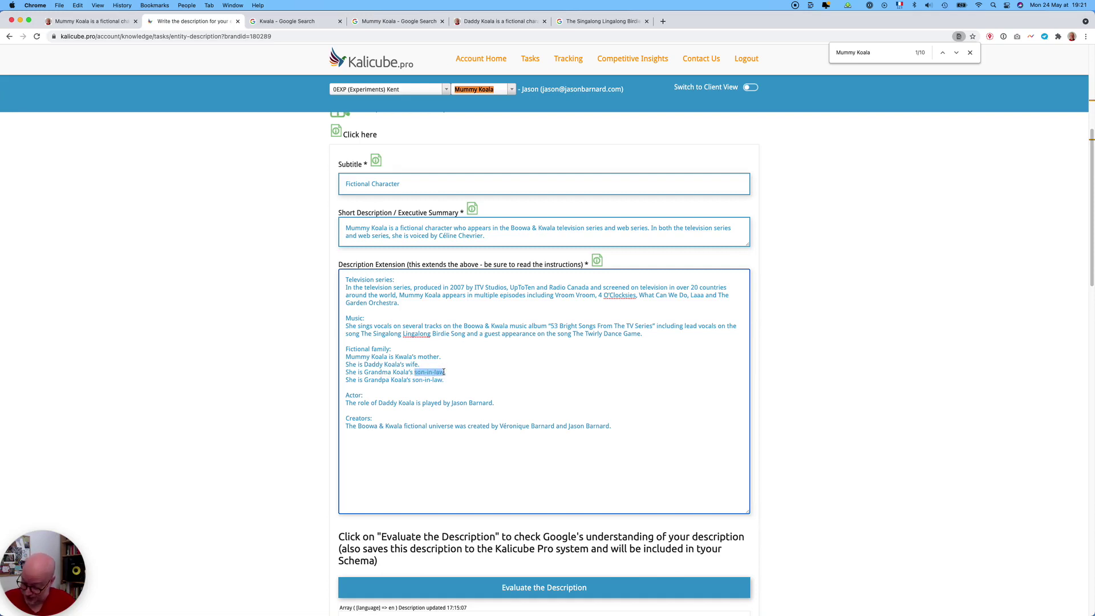
pyautogui.write('daughter')
pyautogui.click(419, 373)
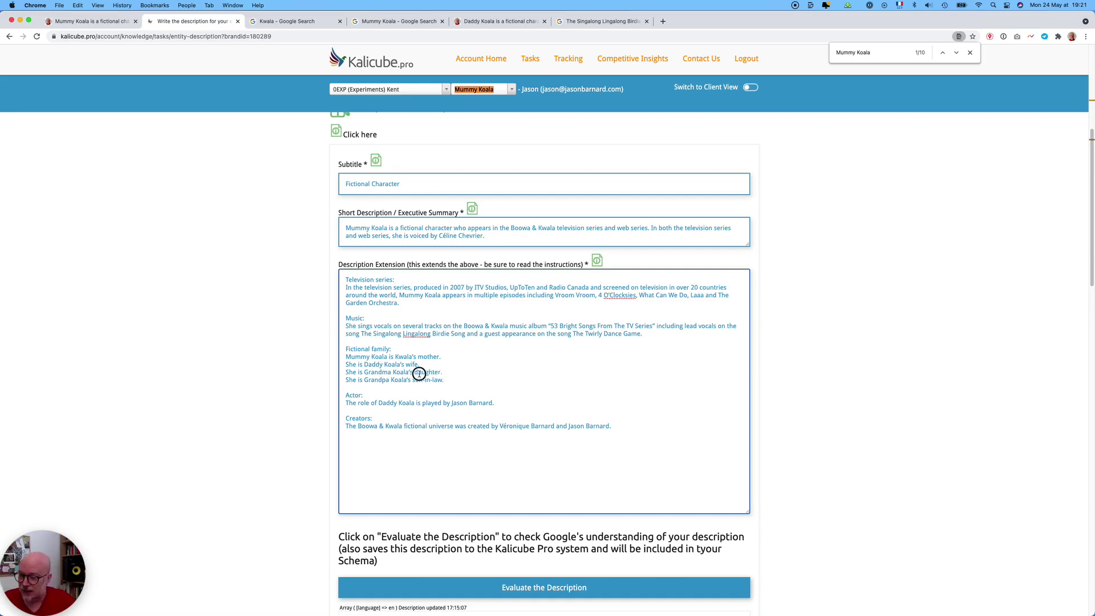
pyautogui.doubleClick(420, 373)
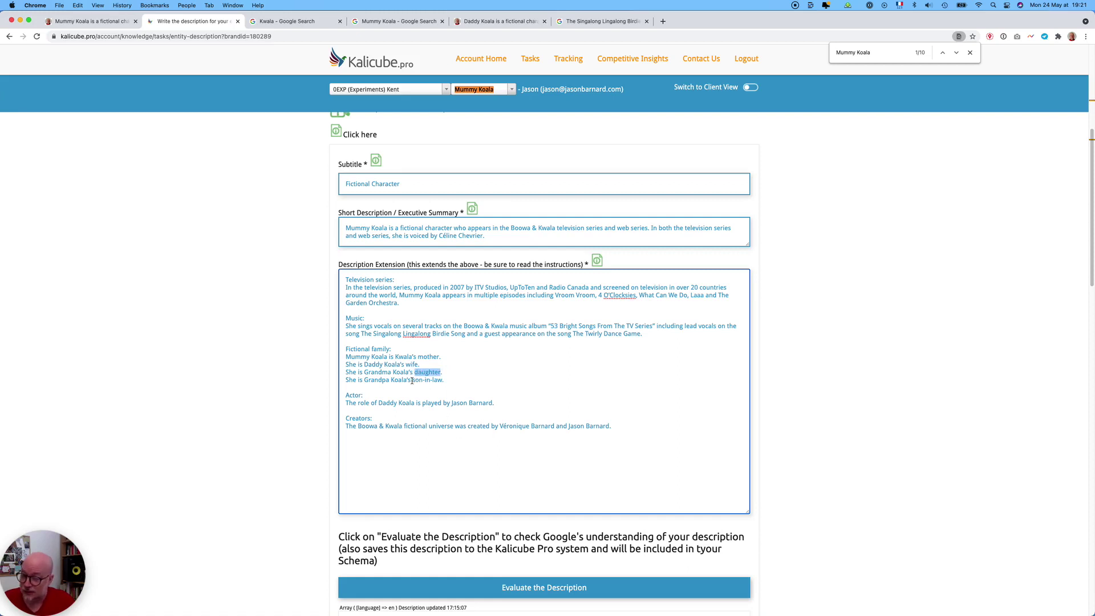
pyautogui.moveTo(413, 380); pyautogui.dragTo(440, 381)
pyautogui.write('daughter')
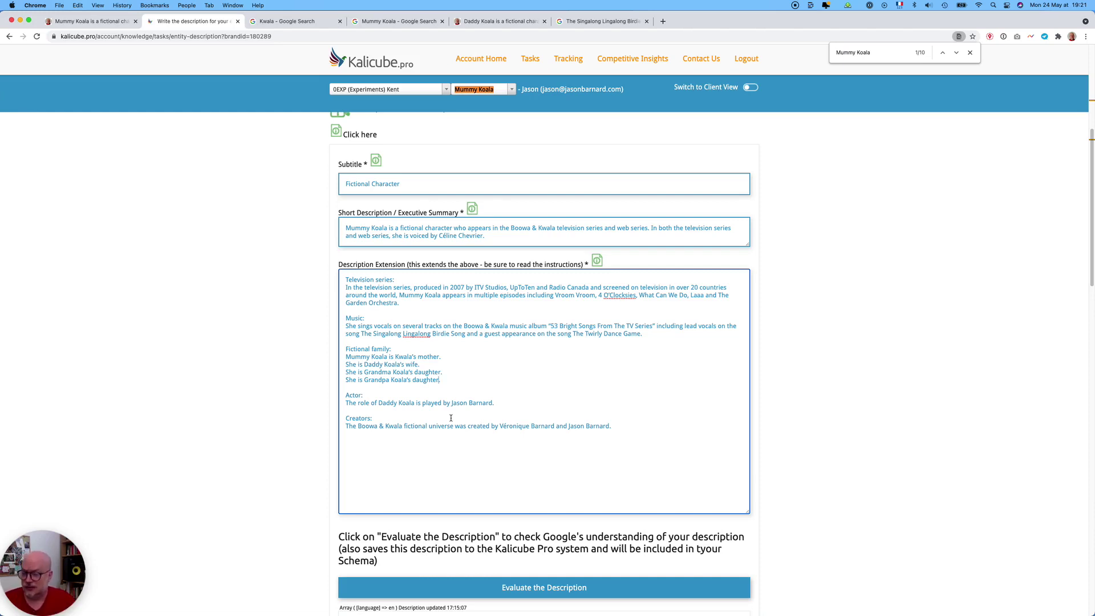
# Change the Actor line's role to "Mummy Koala" and replace the actor's name with the voice actress's full name from the Short Description
pyautogui.doubleClick(379, 403)
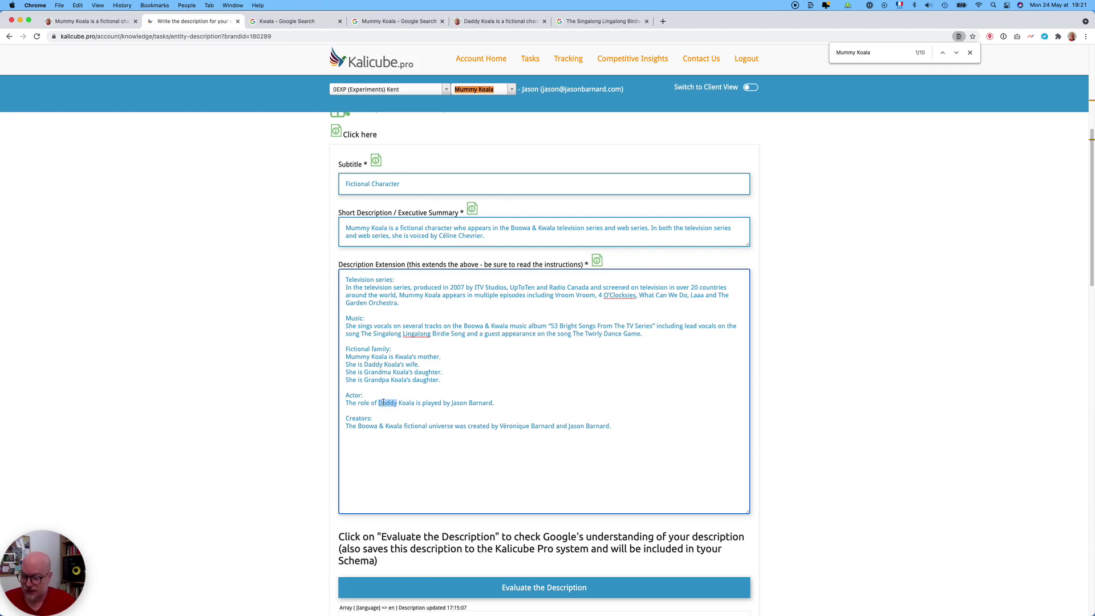
pyautogui.write('Mummy')
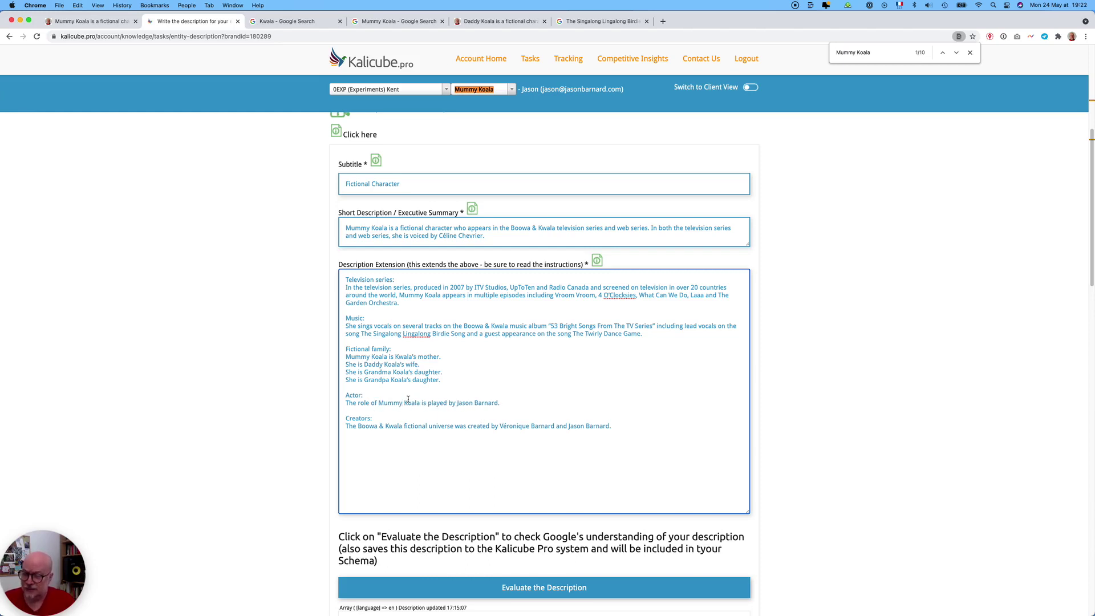
pyautogui.moveTo(482, 235); pyautogui.dragTo(439, 233)
pyautogui.press('super+c')
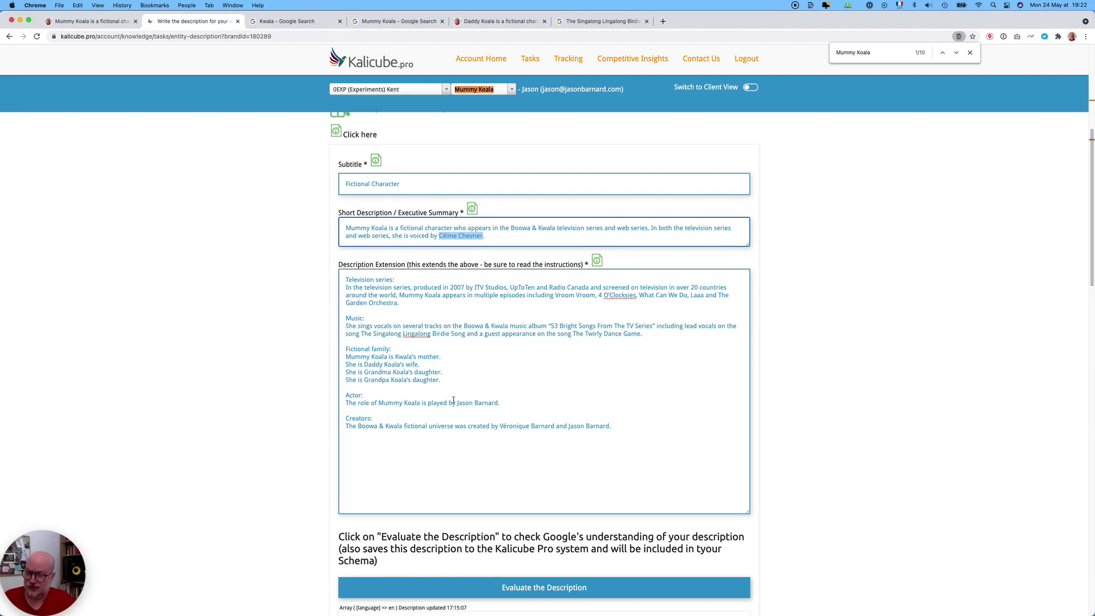
pyautogui.moveTo(458, 403); pyautogui.dragTo(496, 407)
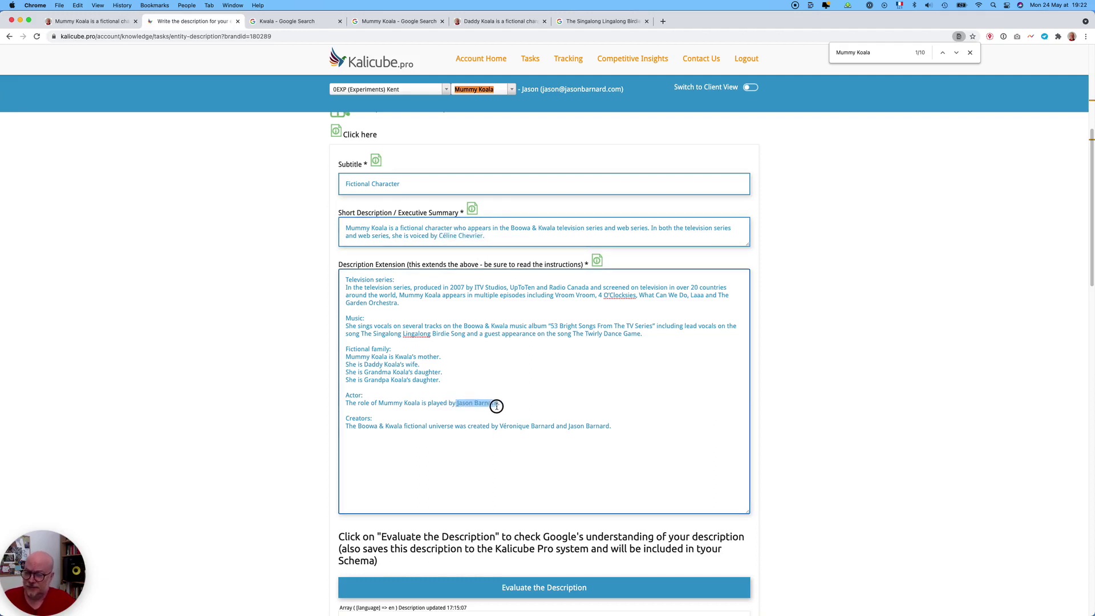
pyautogui.press('BackSpace')
pyautogui.press('super+v')
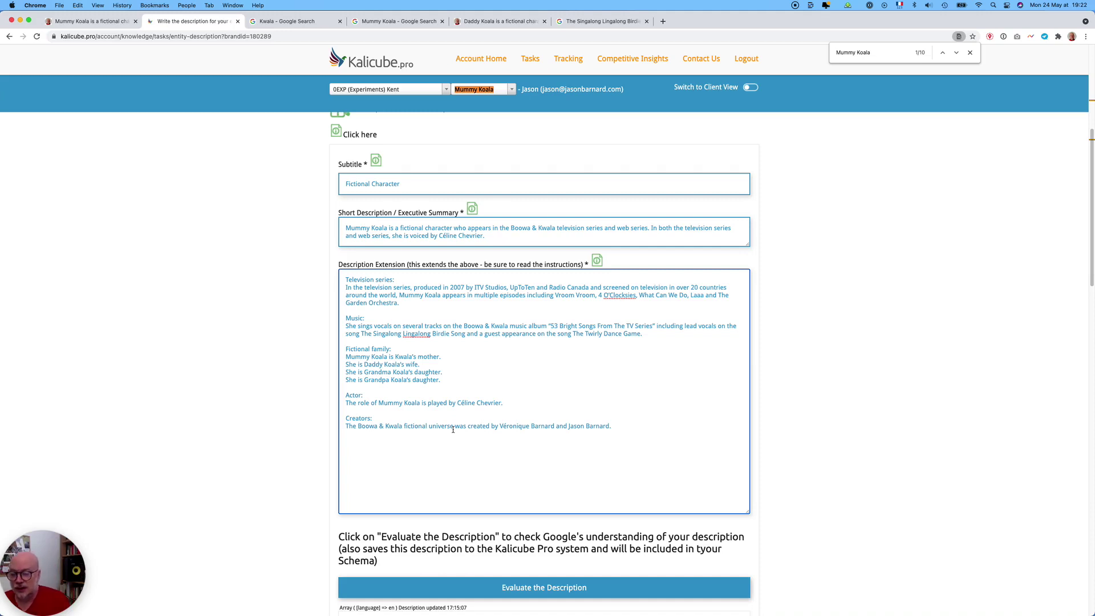
pyautogui.write('.')
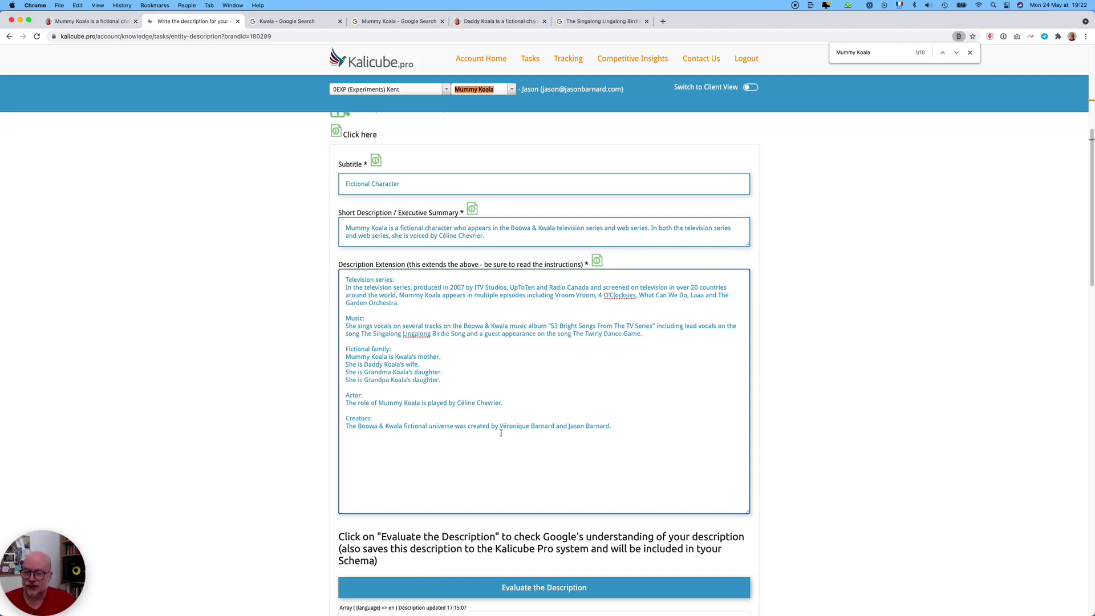
# Remove the first creator's surname from the Creators line, keeping only her first name before the second creator's full name
pyautogui.moveTo(611, 427); pyautogui.dragTo(499, 429)
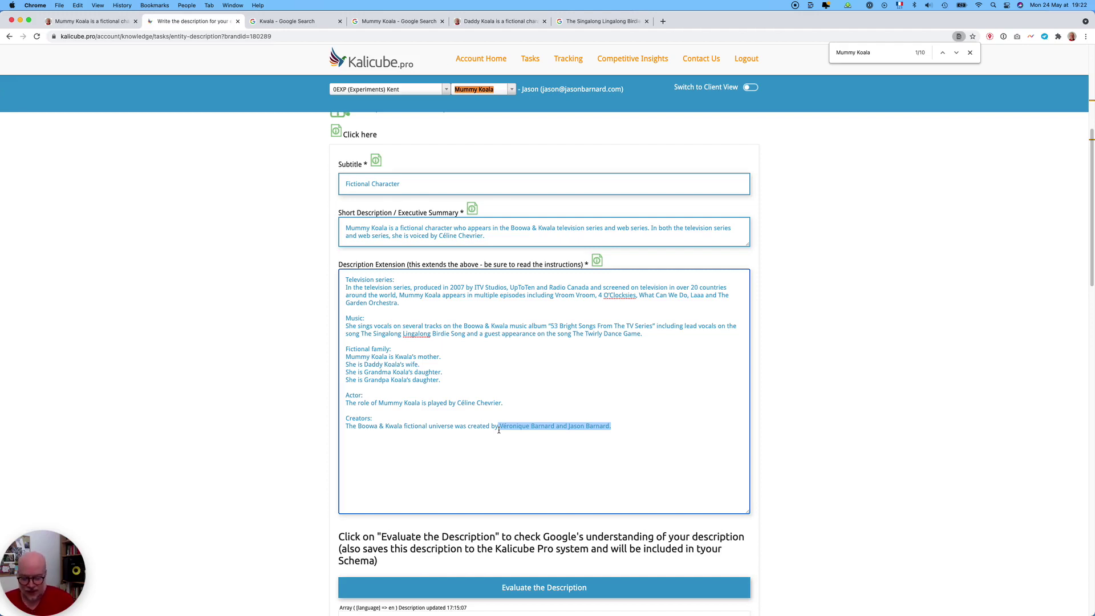
pyautogui.doubleClick(545, 425)
pyautogui.press('BackSpace')
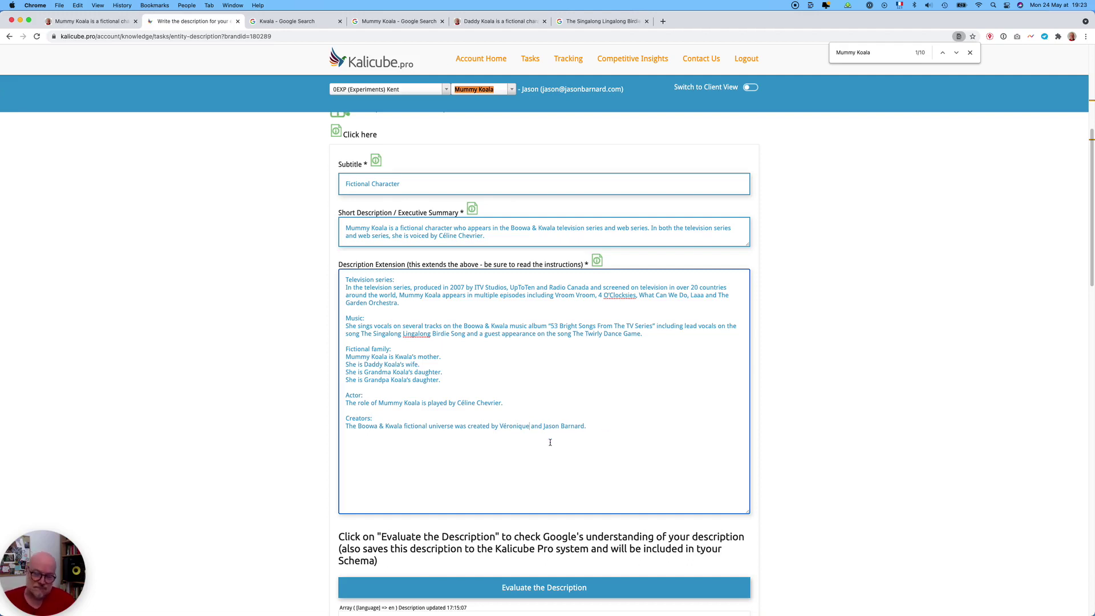
pyautogui.scroll(-4, 550, 442)
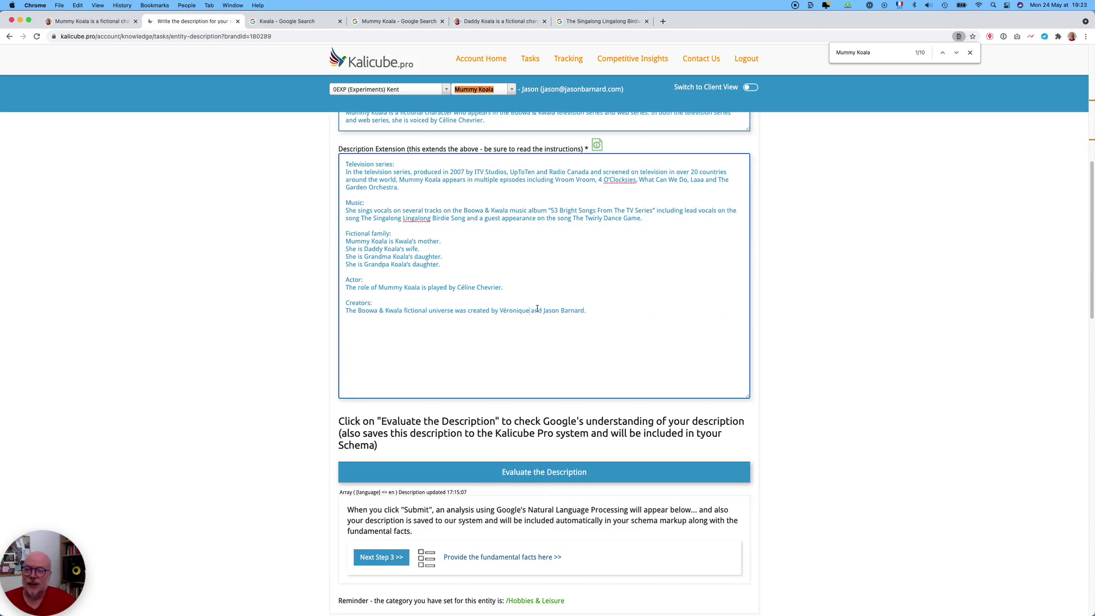
pyautogui.scroll(4, 456, 276)
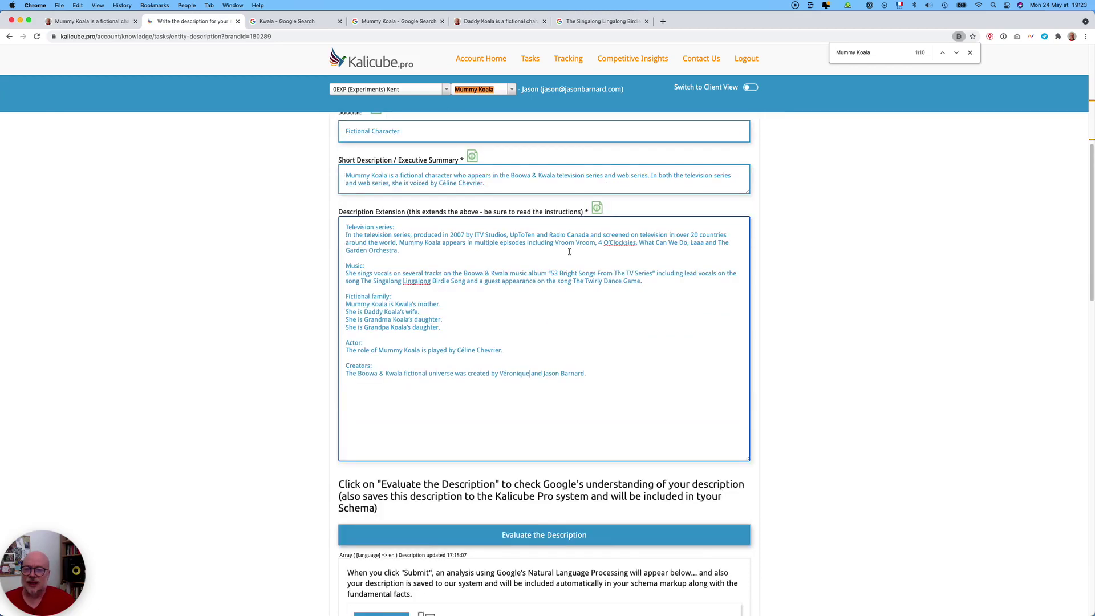
# Review each of the categories Google attributed to the entity in the previous evaluation, including Hobbies & Leisure and People & Society
pyautogui.tripleClick(377, 268)
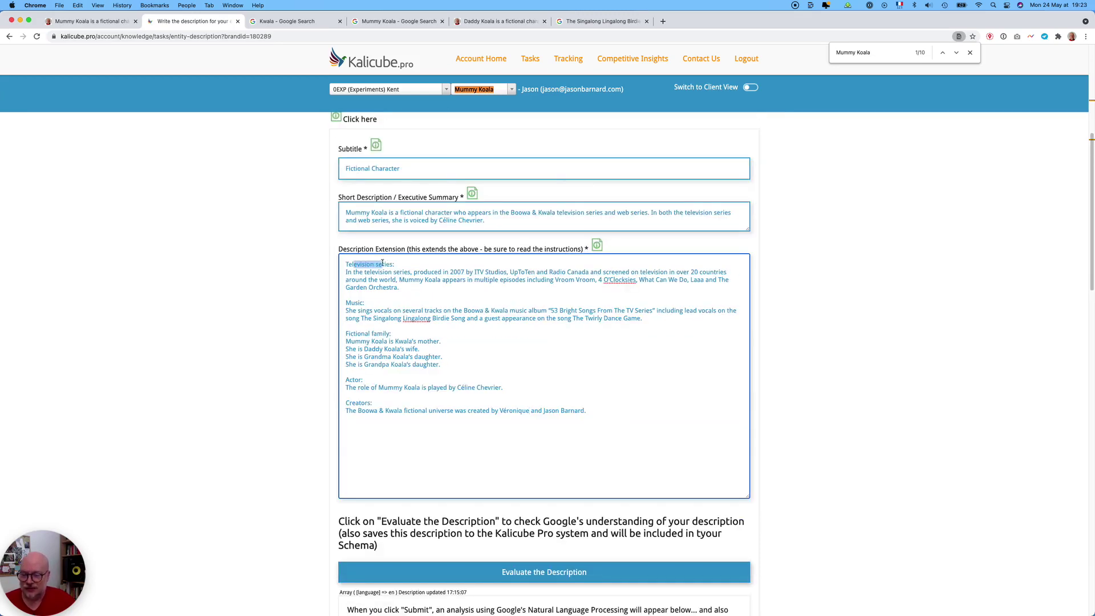
pyautogui.scroll(-15, 435, 420)
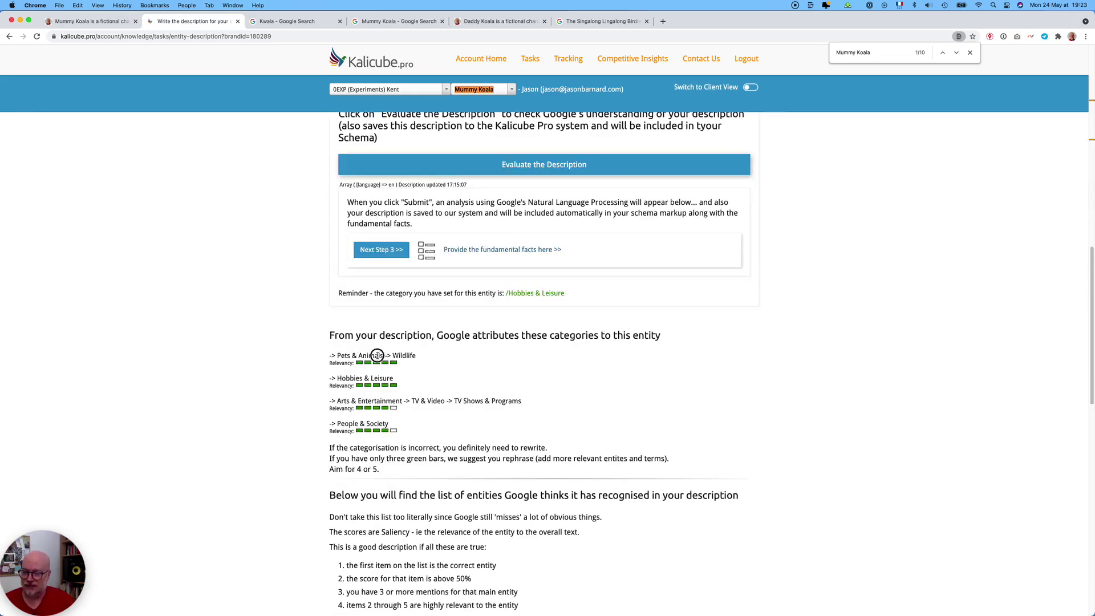
pyautogui.moveTo(400, 379); pyautogui.dragTo(336, 379)
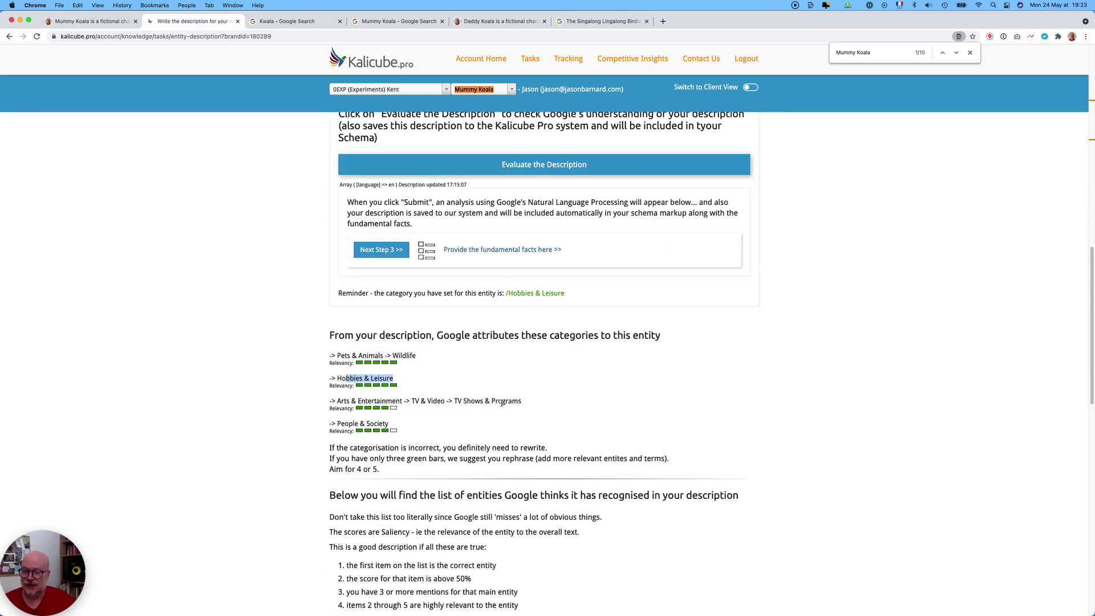
pyautogui.moveTo(521, 402); pyautogui.dragTo(330, 402)
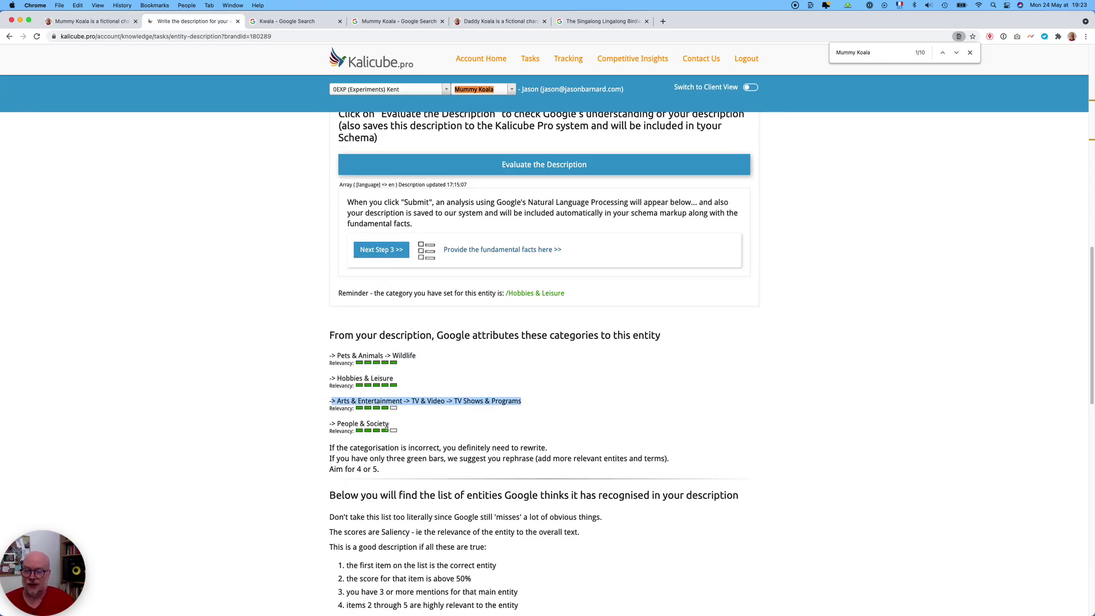
pyautogui.moveTo(390, 424); pyautogui.dragTo(330, 424)
# Evaluate the rewritten description and check its attributed category and the mentions and saliency of the Mummy Koala entity
pyautogui.scroll(3, 390, 447)
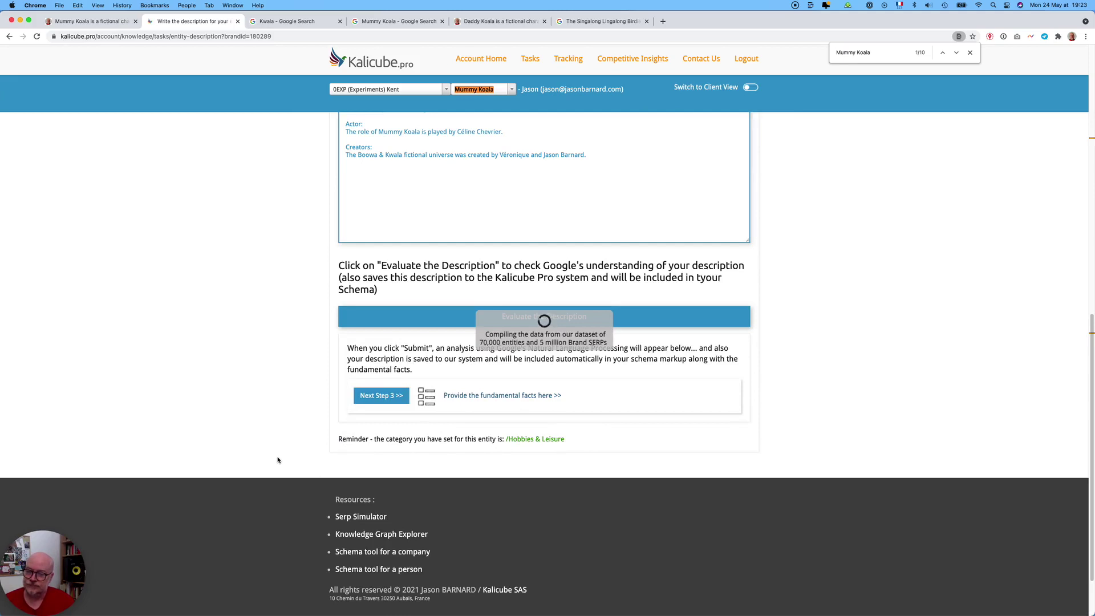
pyautogui.scroll(-2, 278, 460)
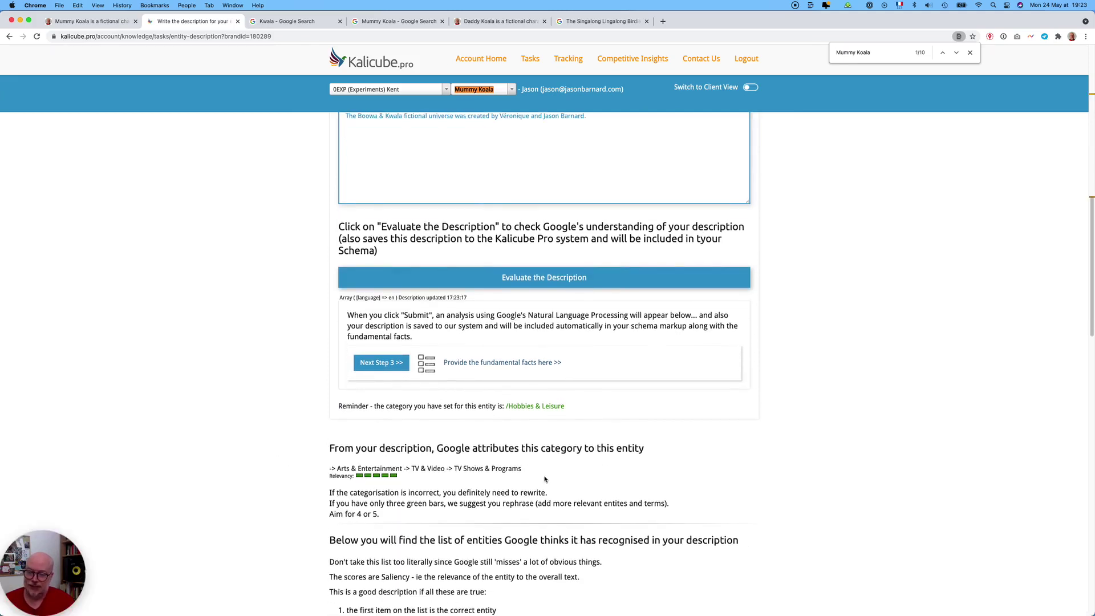
pyautogui.moveTo(524, 471); pyautogui.dragTo(321, 474)
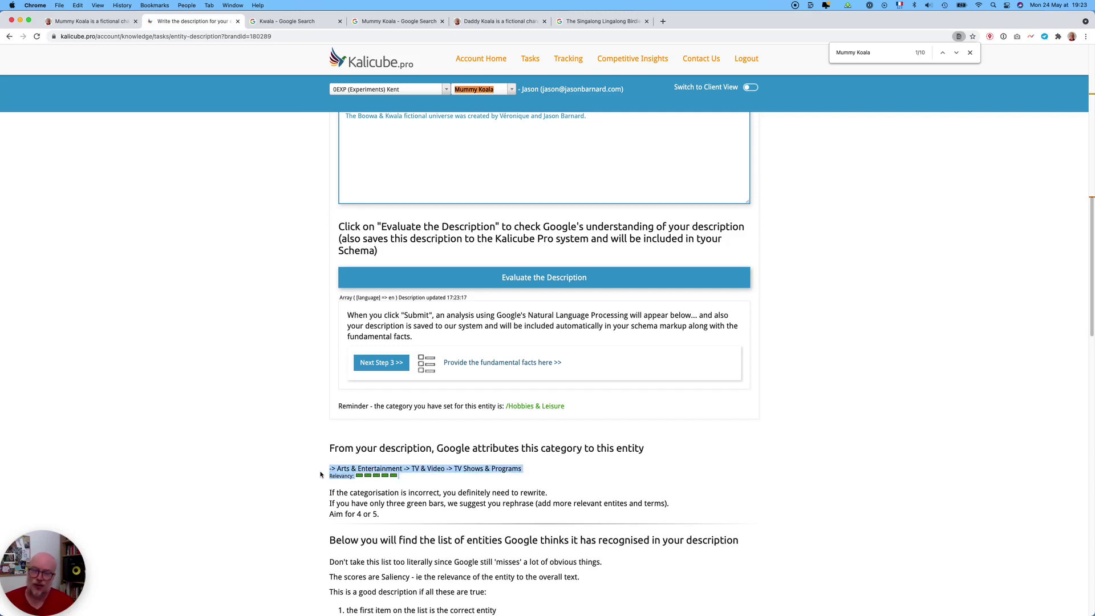
pyautogui.scroll(-6, 307, 479)
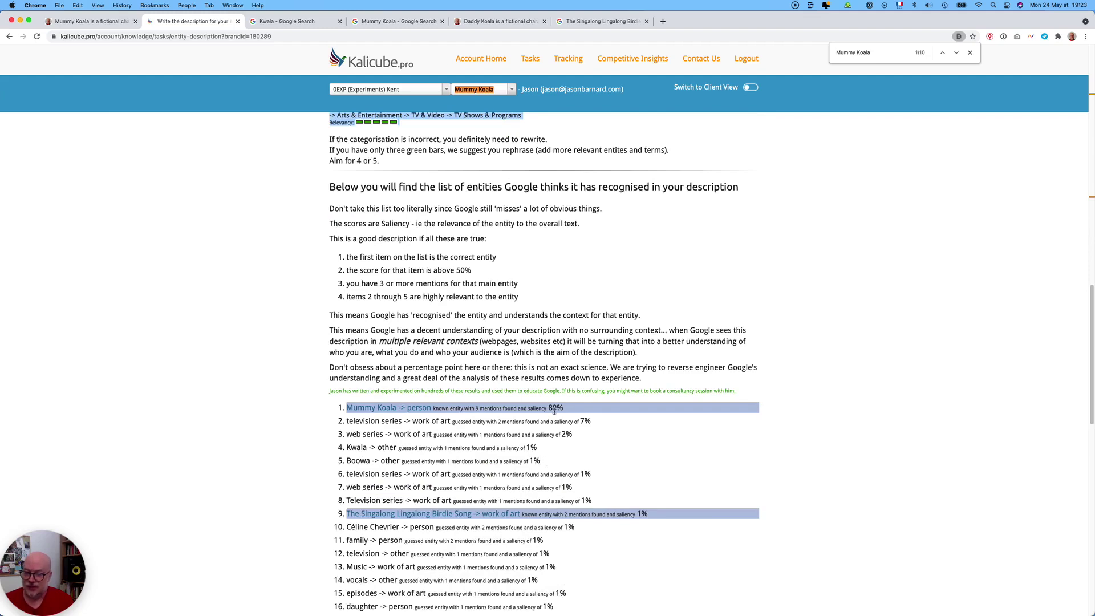
pyautogui.click(473, 408)
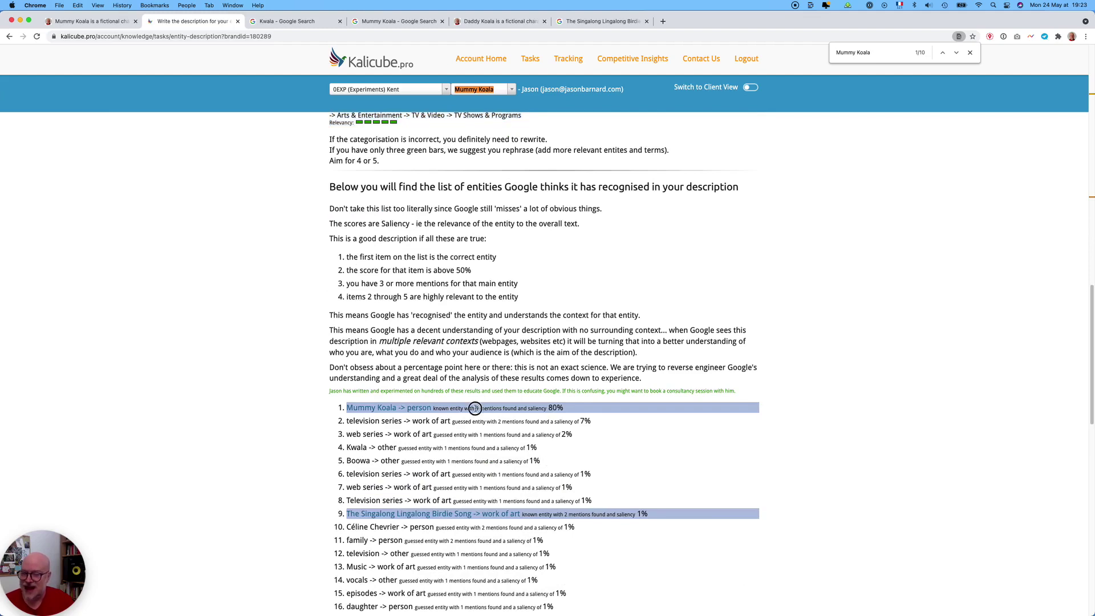
# Find "Mummy" throughout the page and check the "She" references in the Description Extension that count as mentions
pyautogui.scroll(7, 491, 419)
pyautogui.scroll(3, 485, 411)
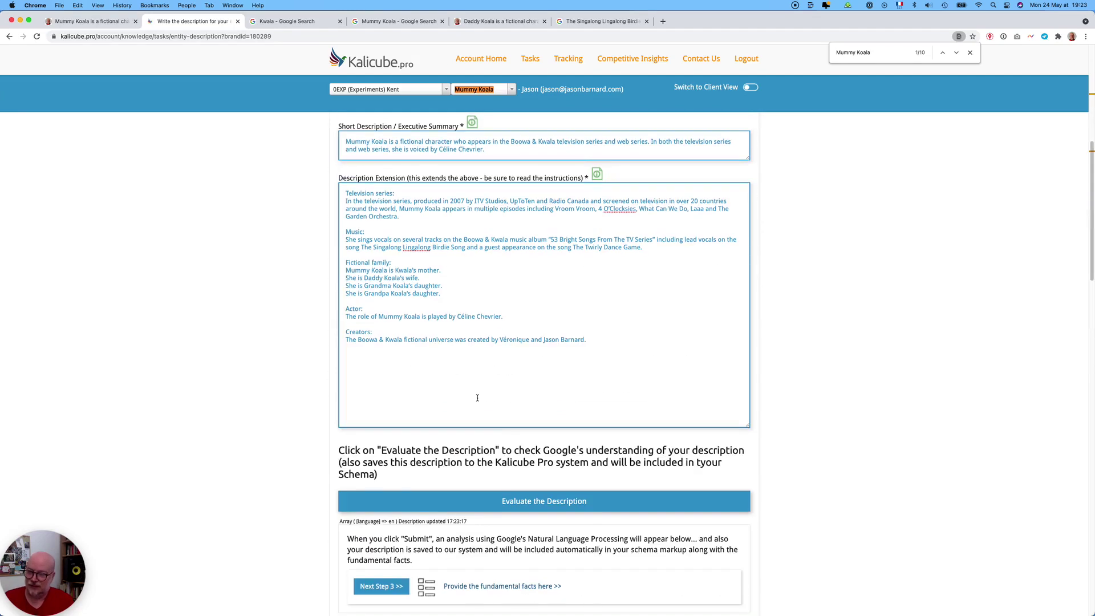
pyautogui.click(353, 265)
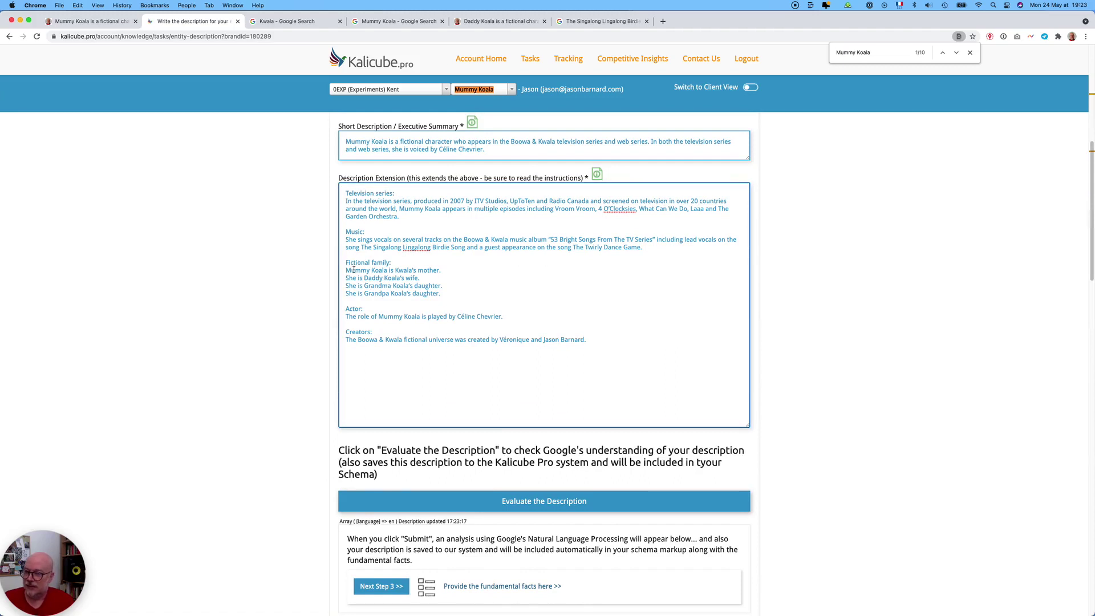
pyautogui.doubleClick(353, 271)
pyautogui.press('super+f')
pyautogui.press('super+e')
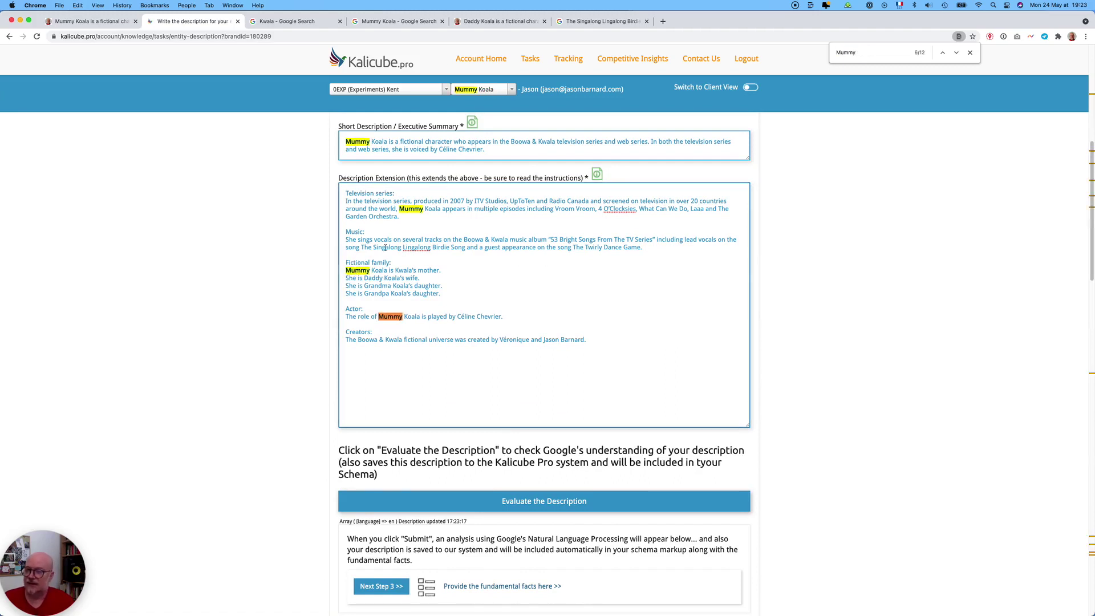
pyautogui.scroll(2, 395, 317)
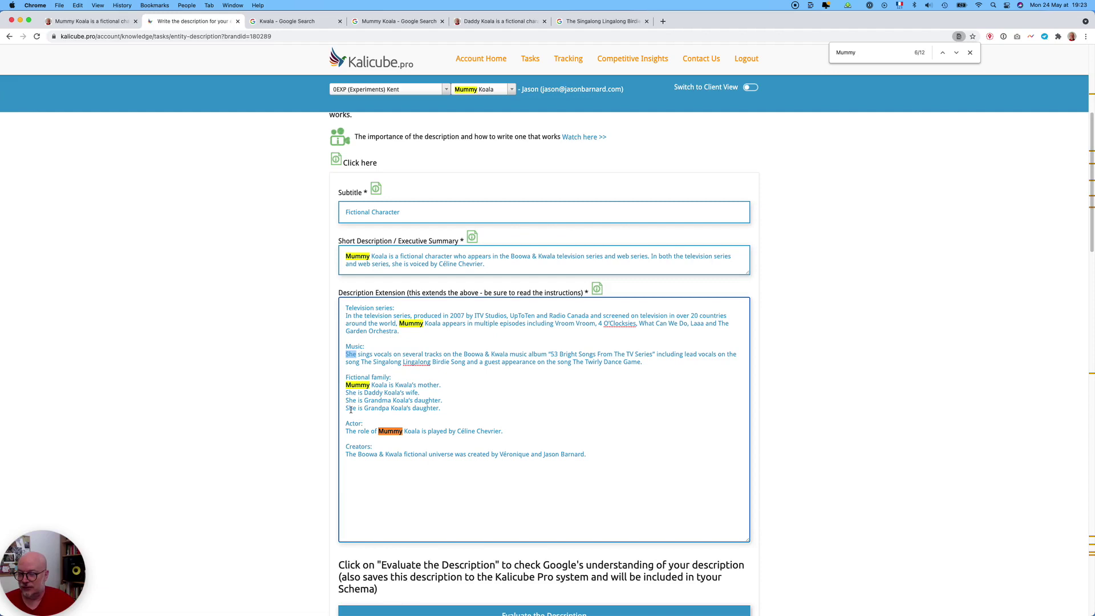
pyautogui.doubleClick(349, 393)
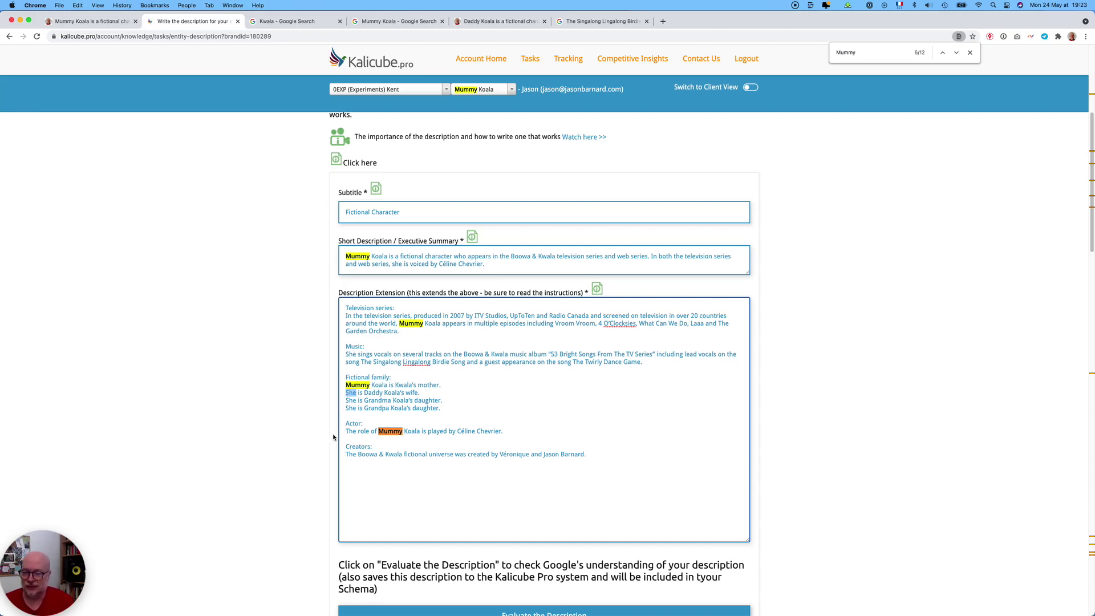
# View the Google search for the recognised Mummy Koala entity, and return to the Kalicube Pro entity list
pyautogui.scroll(-15, 332, 438)
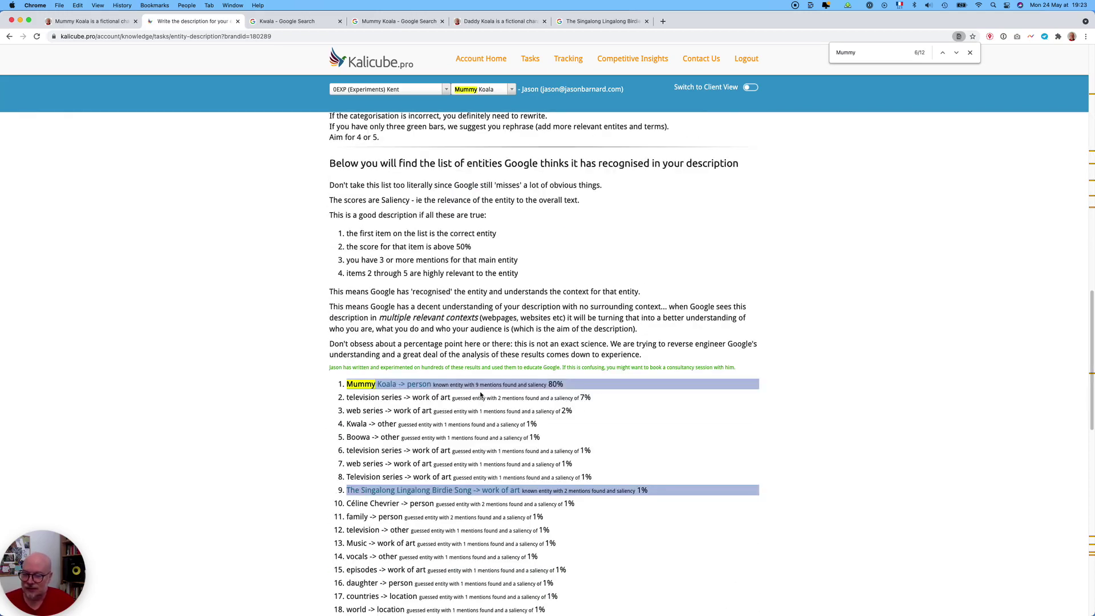
pyautogui.click(415, 385)
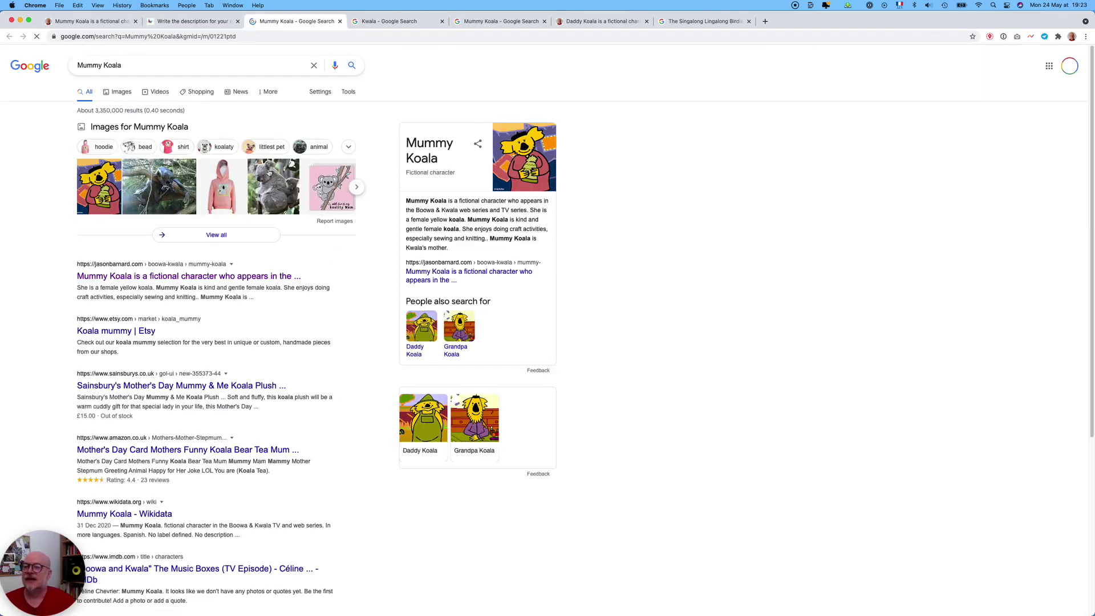
pyautogui.click(197, 24)
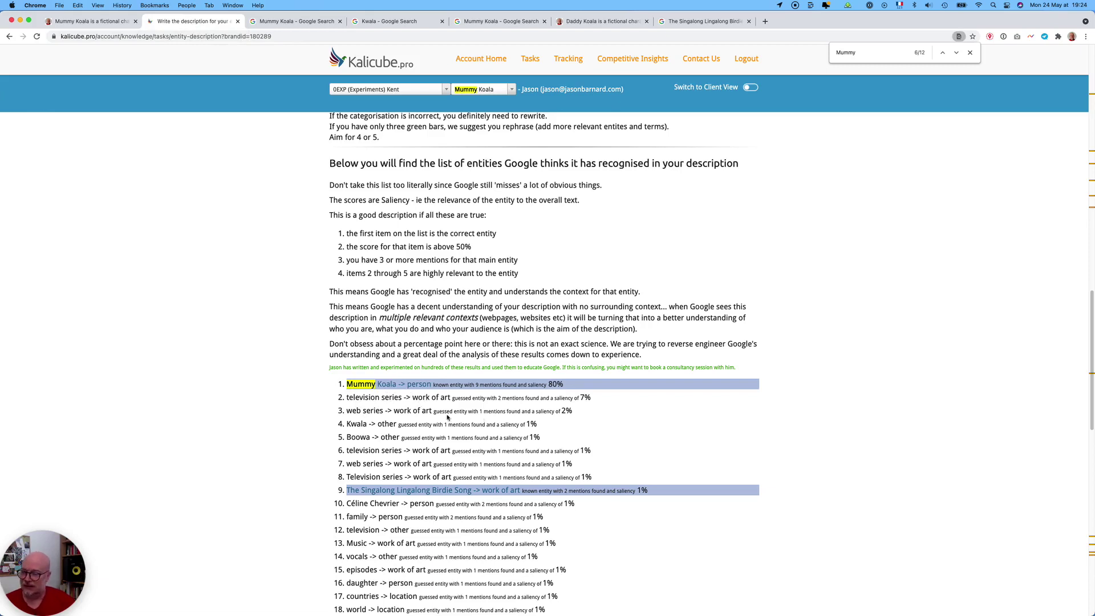
# Compare the repeated television series and web series entries in the list of recognised entities
pyautogui.moveTo(381, 411); pyautogui.dragTo(345, 413)
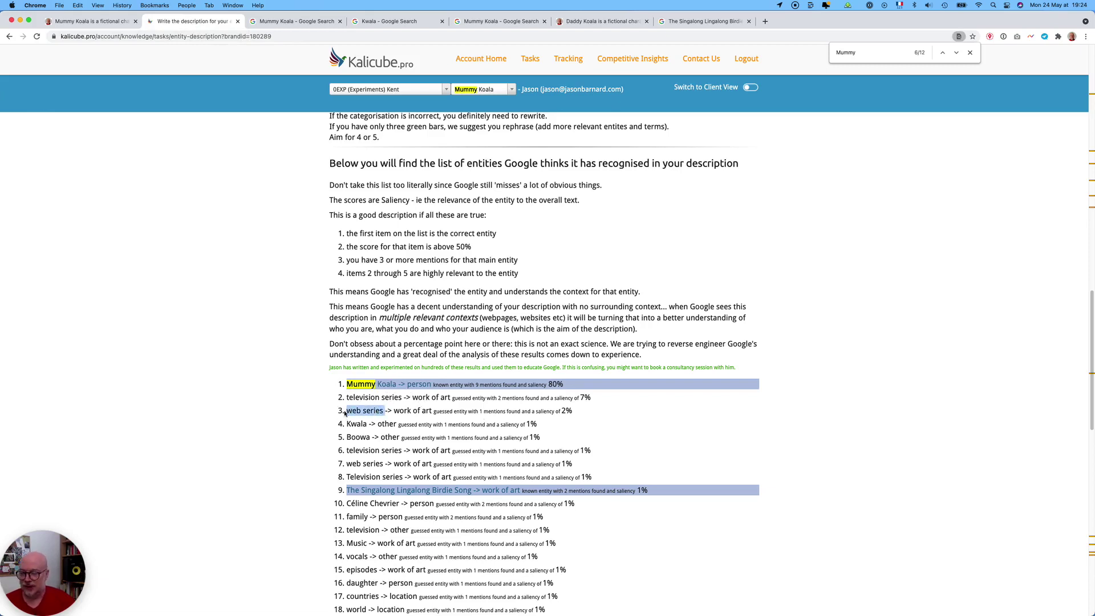
pyautogui.click(427, 411)
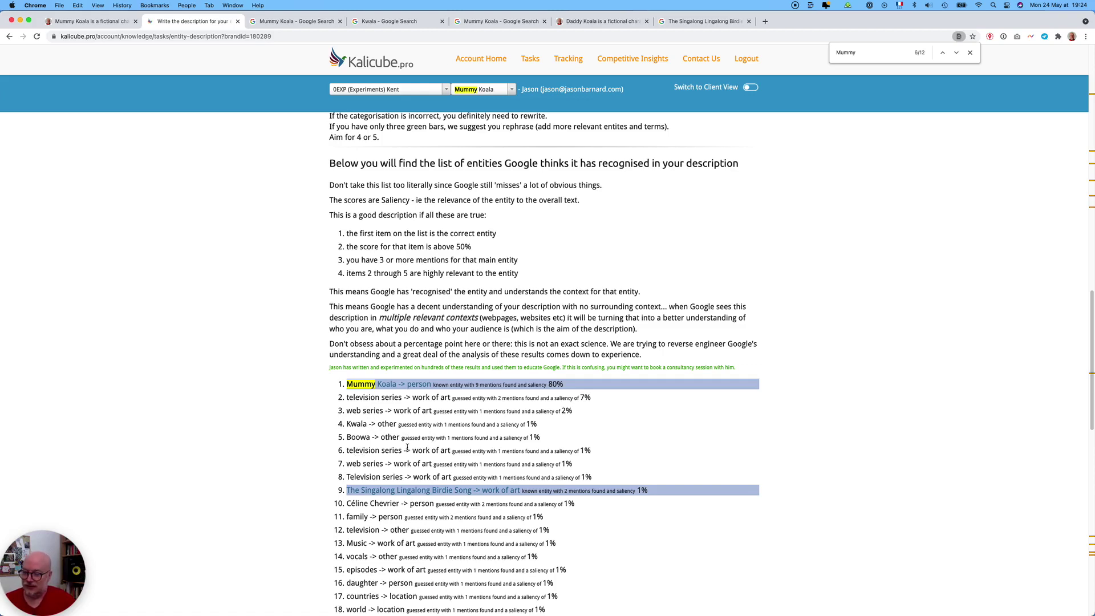
pyautogui.moveTo(401, 451); pyautogui.dragTo(349, 461)
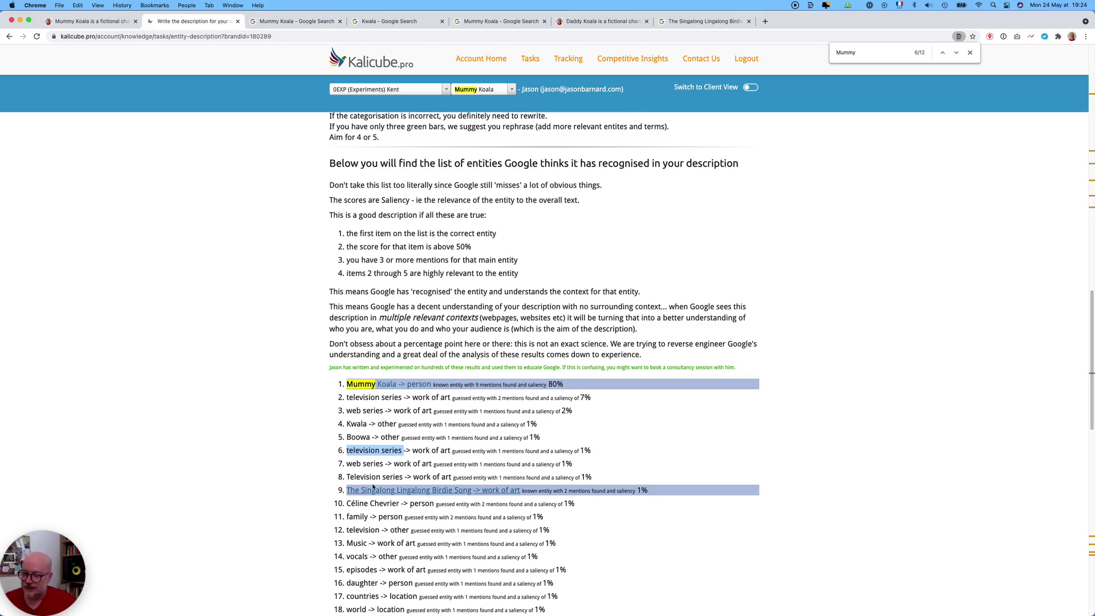
pyautogui.moveTo(410, 477); pyautogui.dragTo(381, 478)
# Find "television" in the description, and re-evaluate it with the first section heading written as "television series:"
pyautogui.scroll(3, 384, 516)
pyautogui.scroll(10, 392, 511)
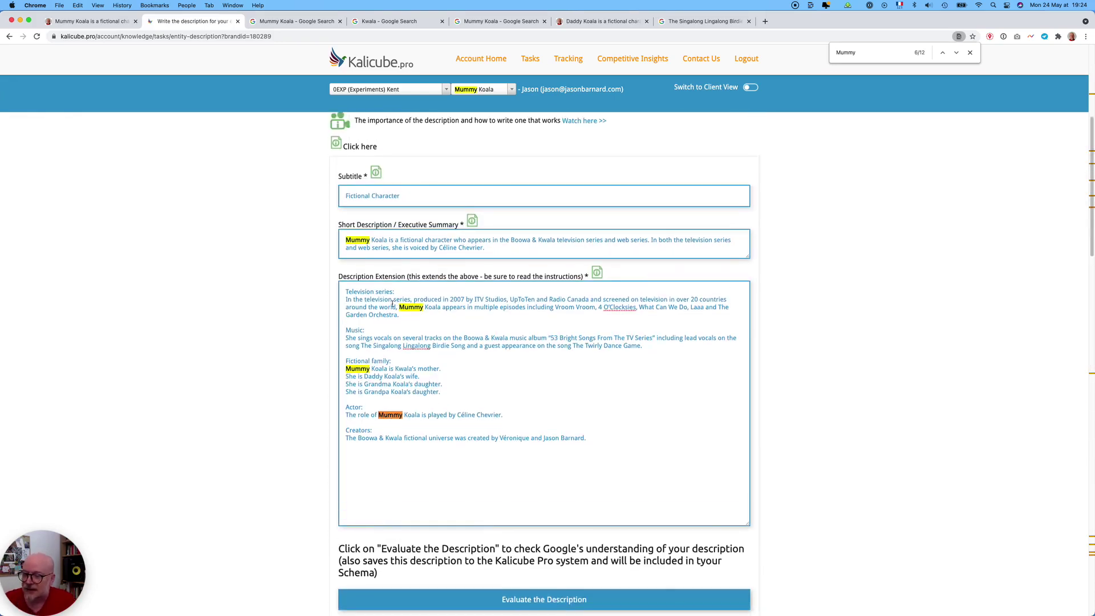
pyautogui.doubleClick(387, 305)
pyautogui.doubleClick(379, 299)
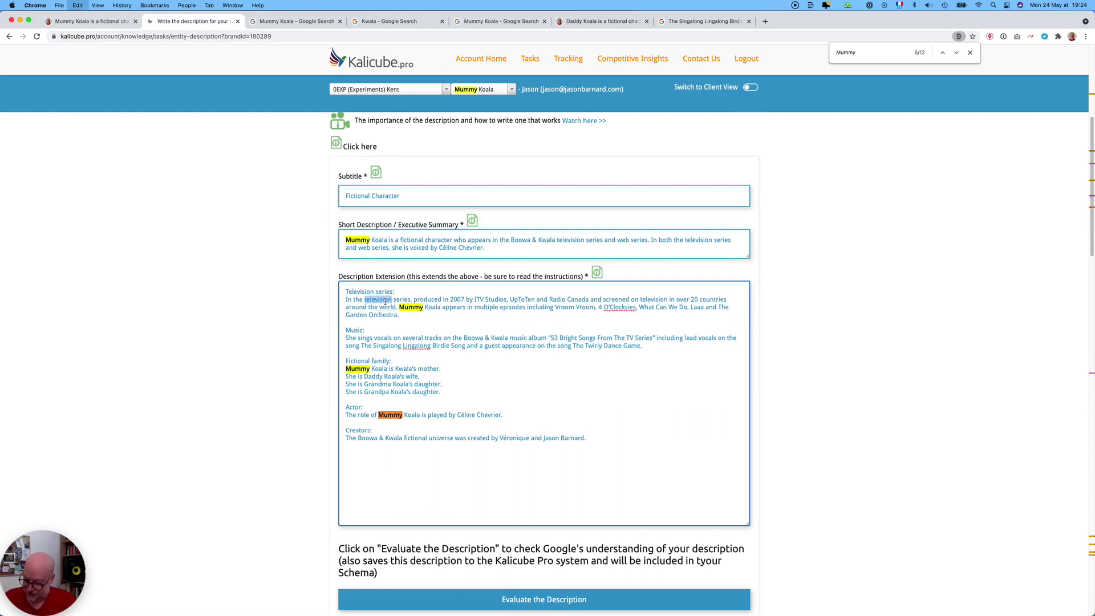
pyautogui.press('super+f')
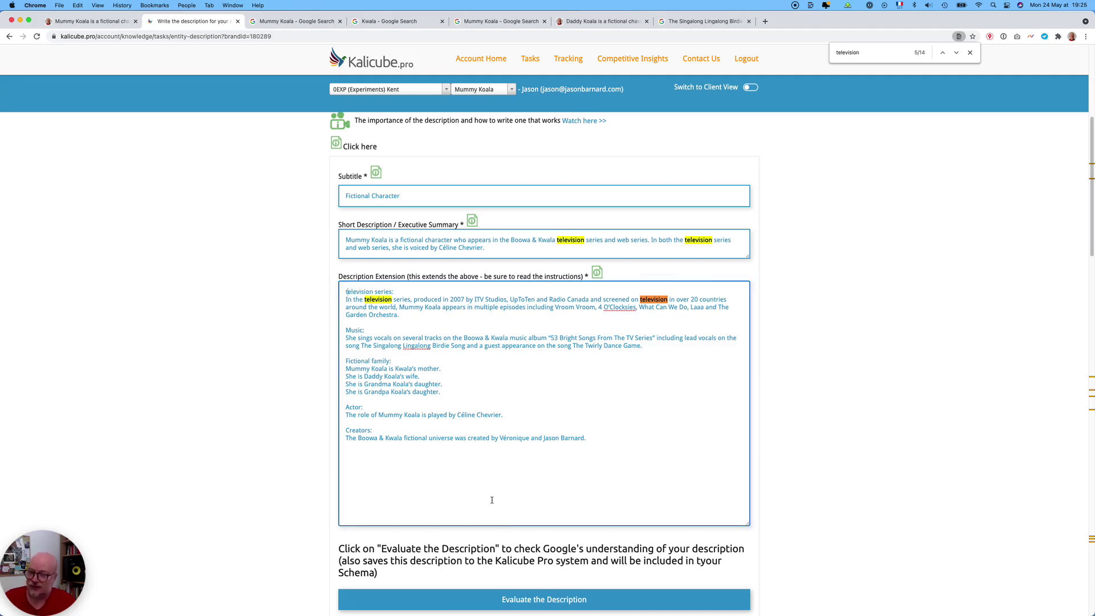
pyautogui.scroll(-5, 493, 499)
pyautogui.click(501, 405)
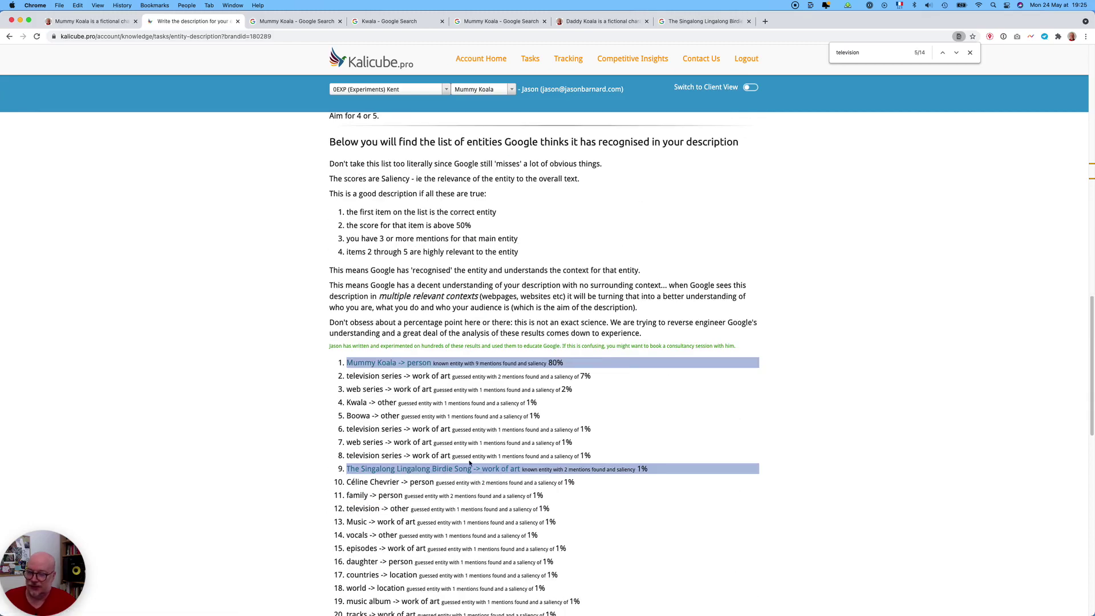
# Restore the capital T in the "Television series:" heading and evaluate the description again
pyautogui.scroll(20, 396, 463)
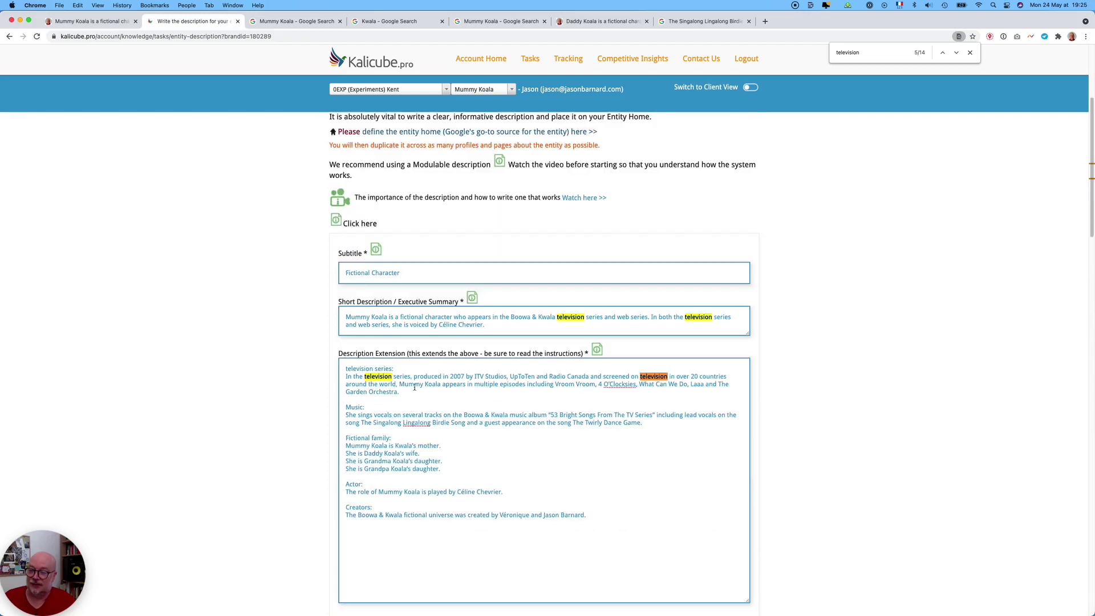
pyautogui.click(345, 368)
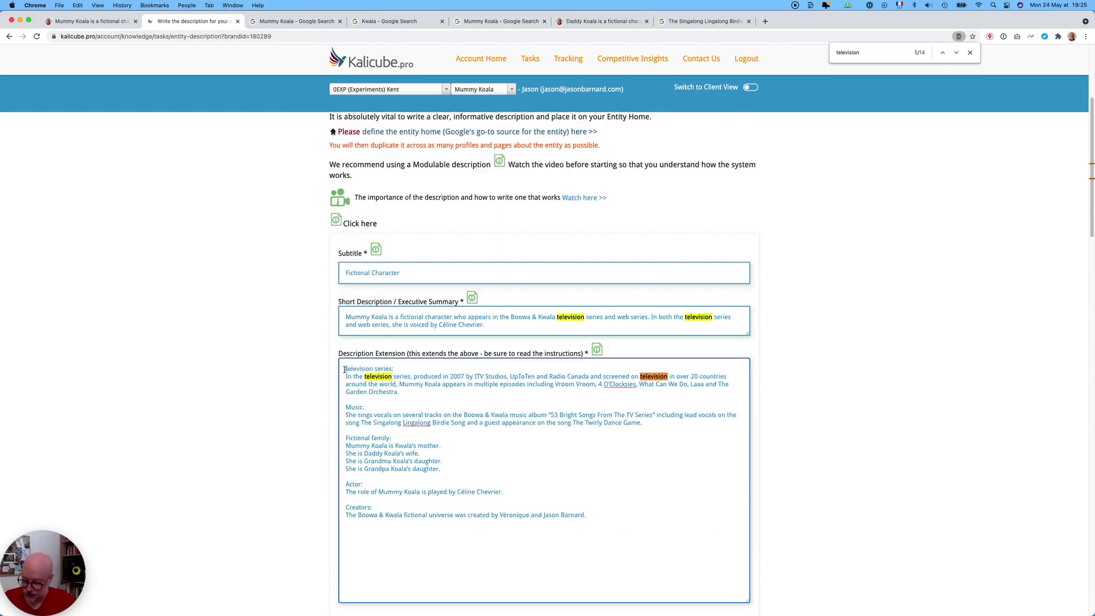
pyautogui.press('Delete')
pyautogui.write('T')
pyautogui.scroll(-5, 354, 399)
pyautogui.click(370, 433)
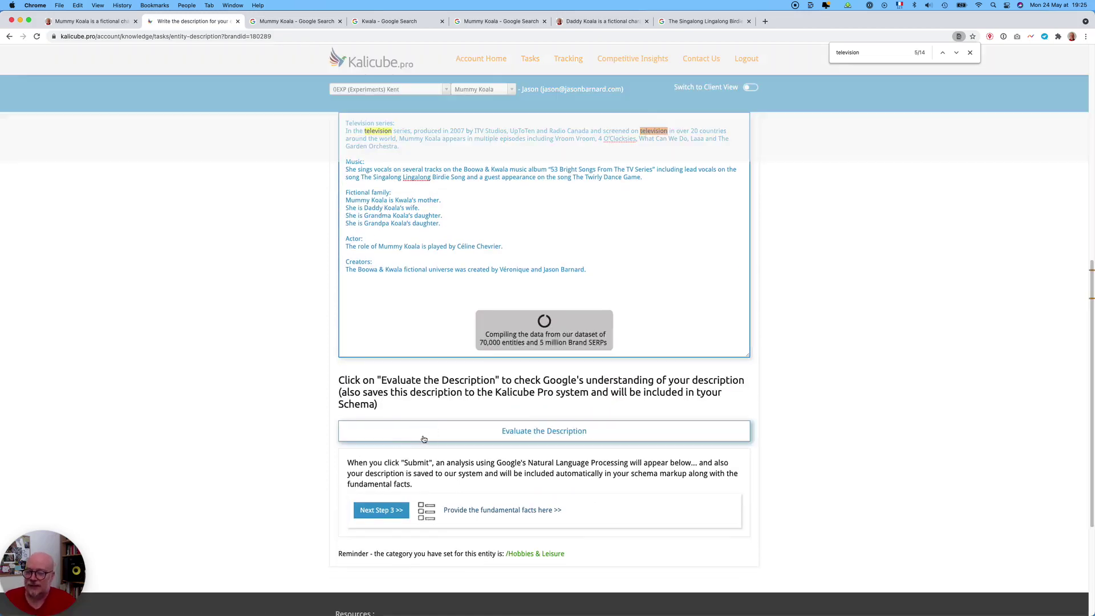
# Check the new list of recognised entities and open the Google search for The Singalong Lingalong Birdie Song entity
pyautogui.scroll(-2, 370, 463)
pyautogui.scroll(-3, 370, 463)
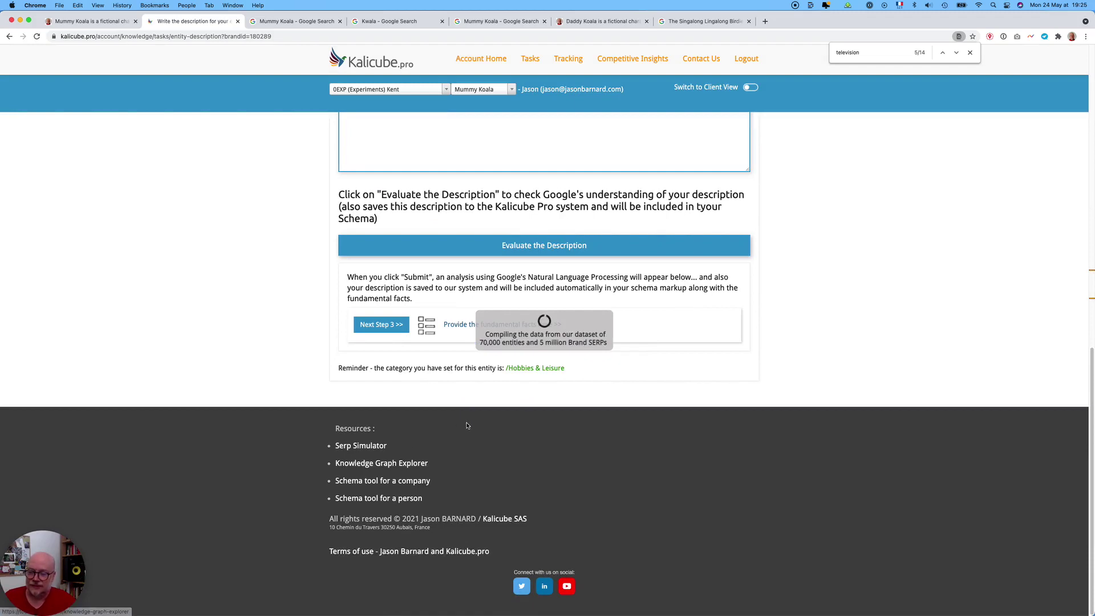
pyautogui.scroll(-4, 467, 426)
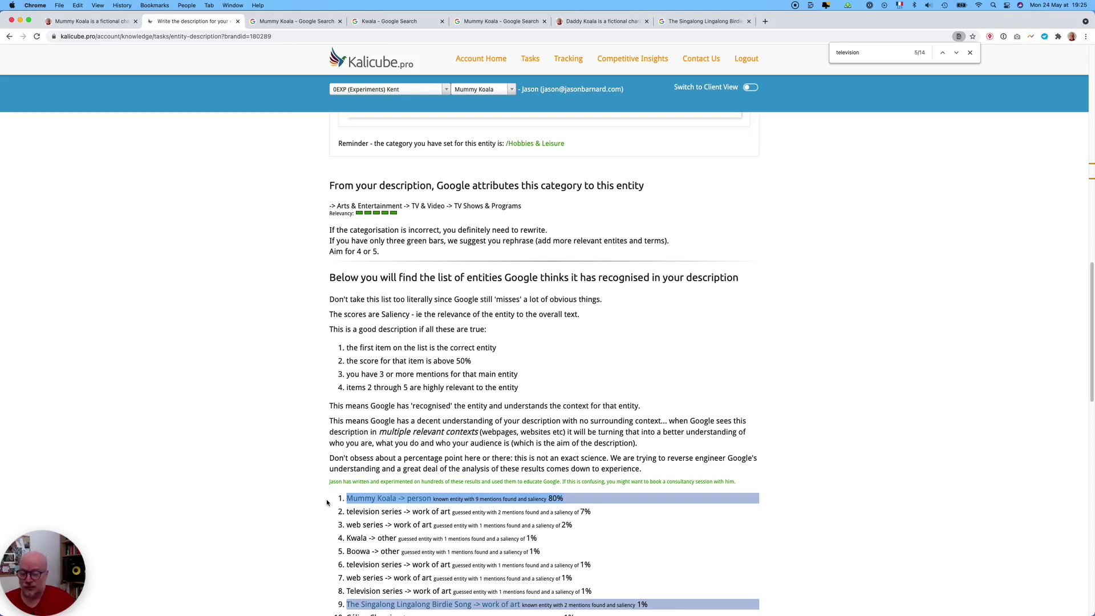
pyautogui.scroll(-5, 333, 570)
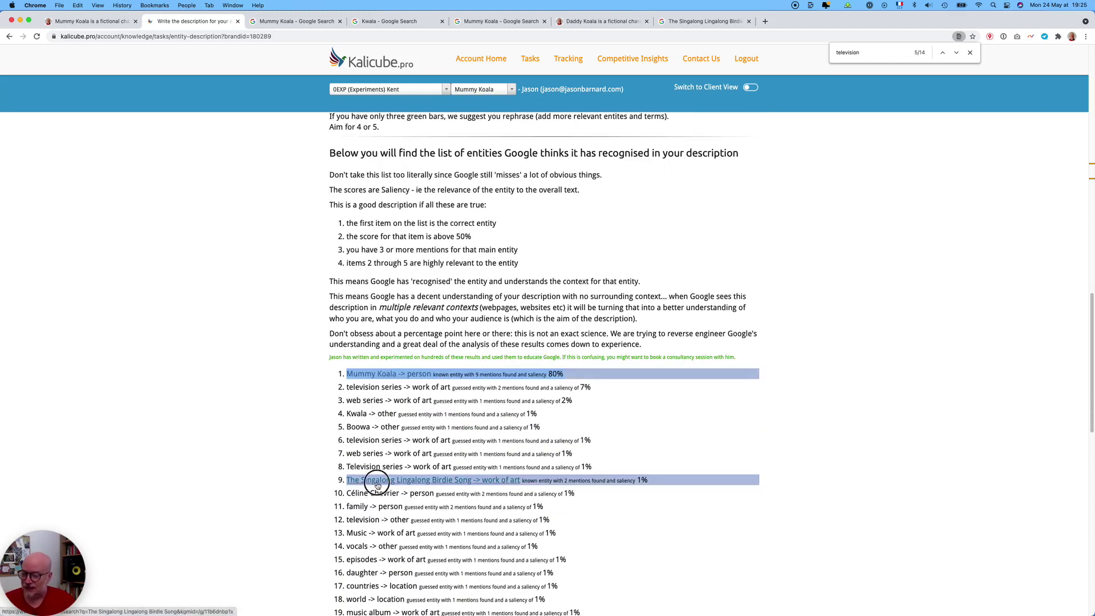
pyautogui.click(379, 481)
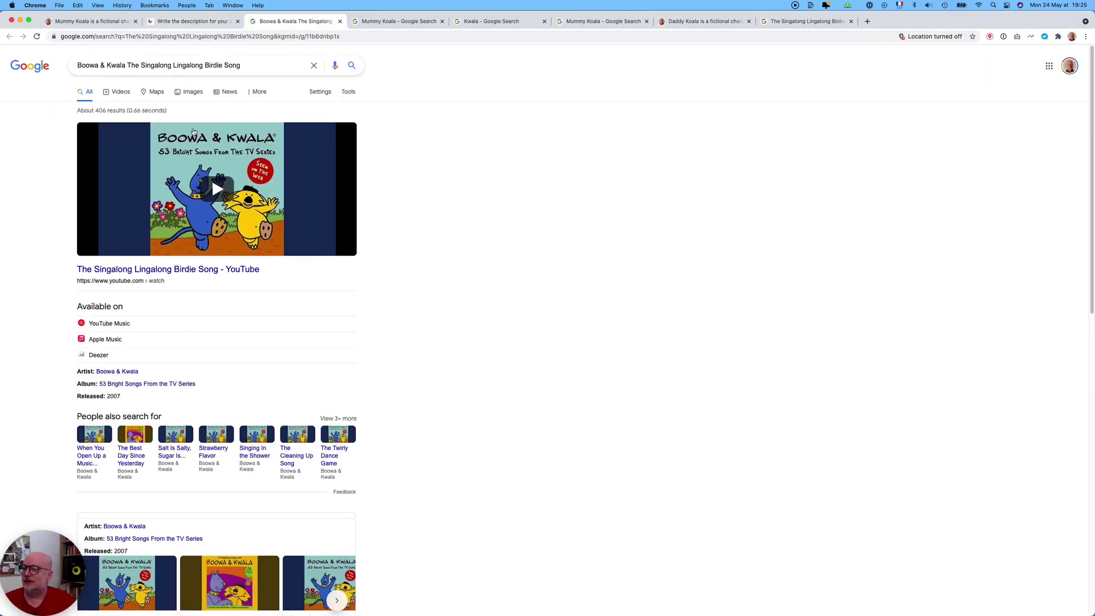
# Check the Knowledge Graph ID in the address of The Singalong Lingalong Birdie Song search against its entry in the entity list
pyautogui.click(193, 22)
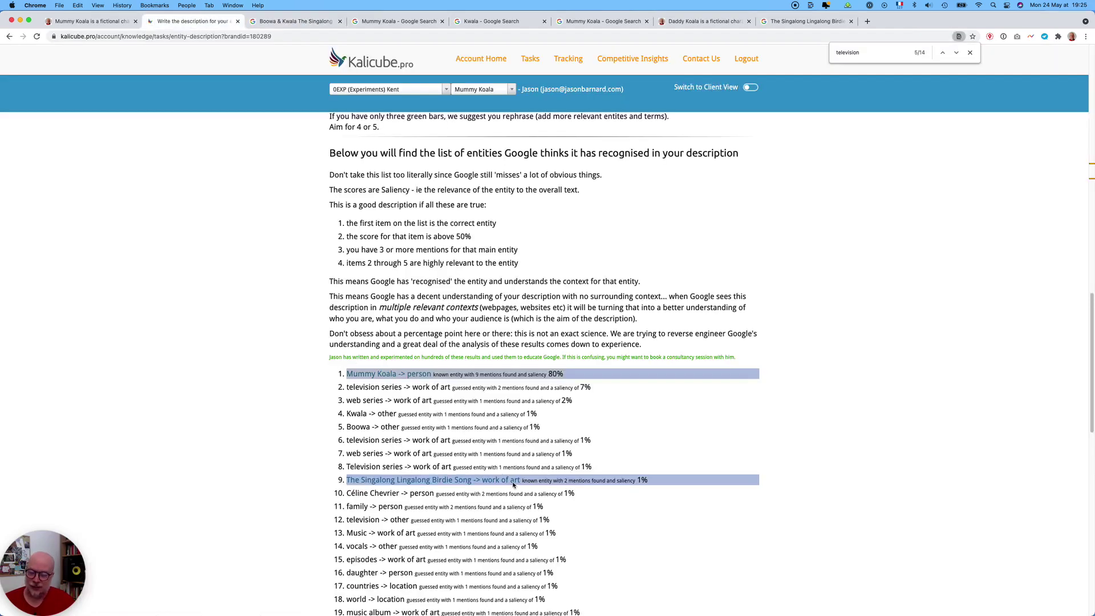
pyautogui.click(255, 22)
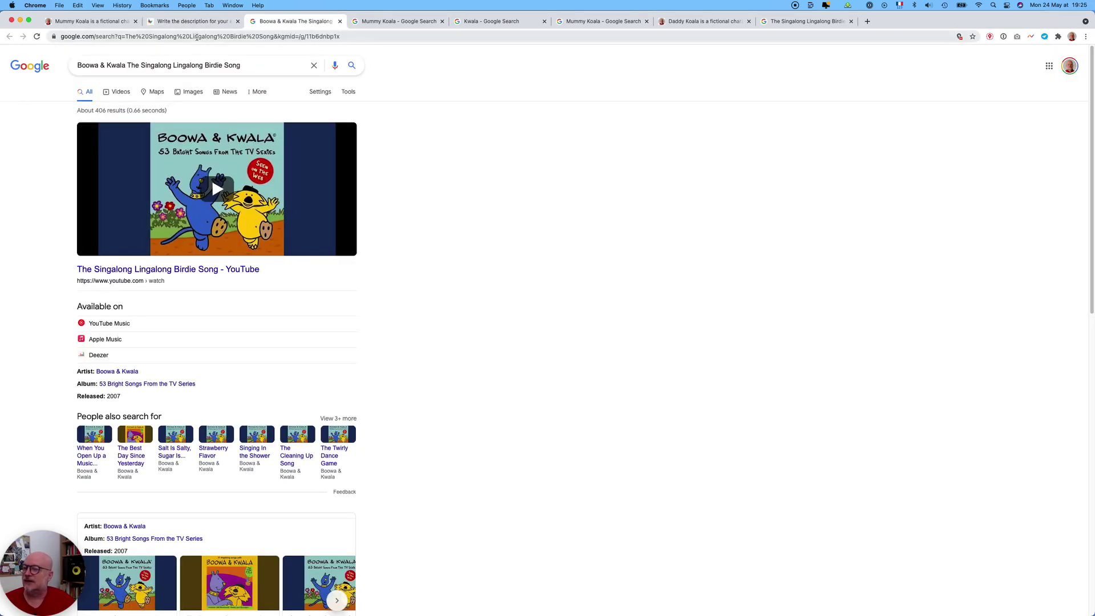
pyautogui.moveTo(294, 37); pyautogui.dragTo(406, 49)
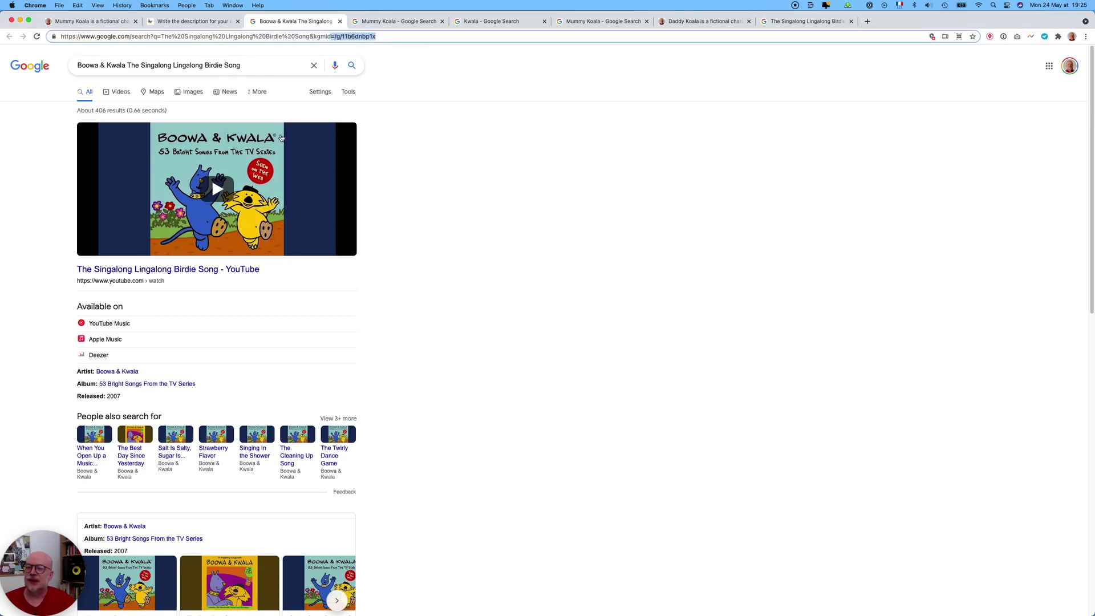
pyautogui.click(200, 24)
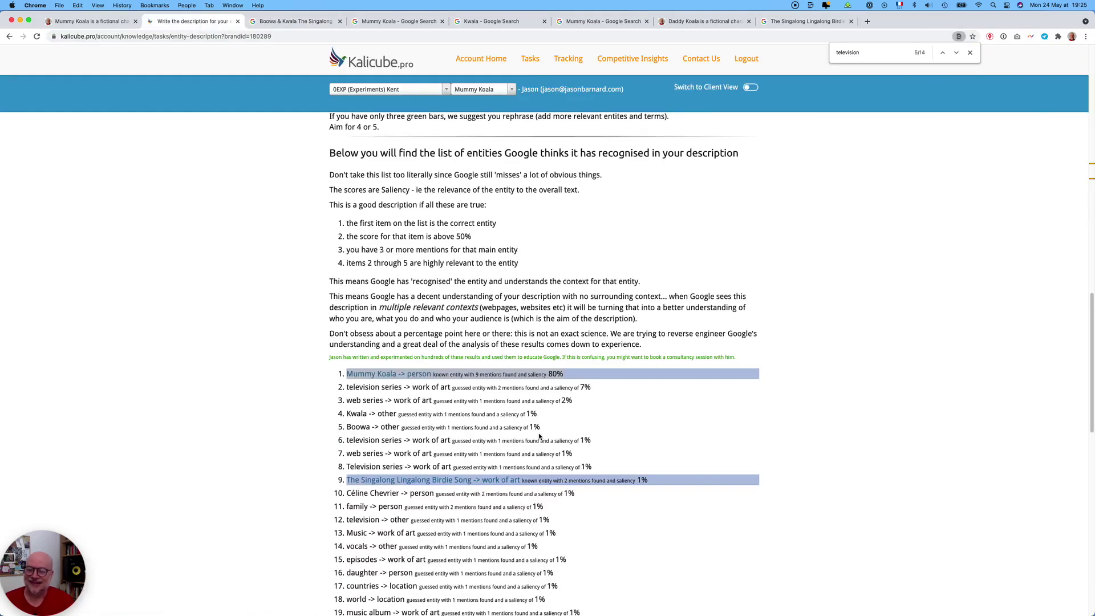
# Examine the voice actor's entry and its entity type, and compare it with the entities ranked second to ninth
pyautogui.scroll(-2, 539, 436)
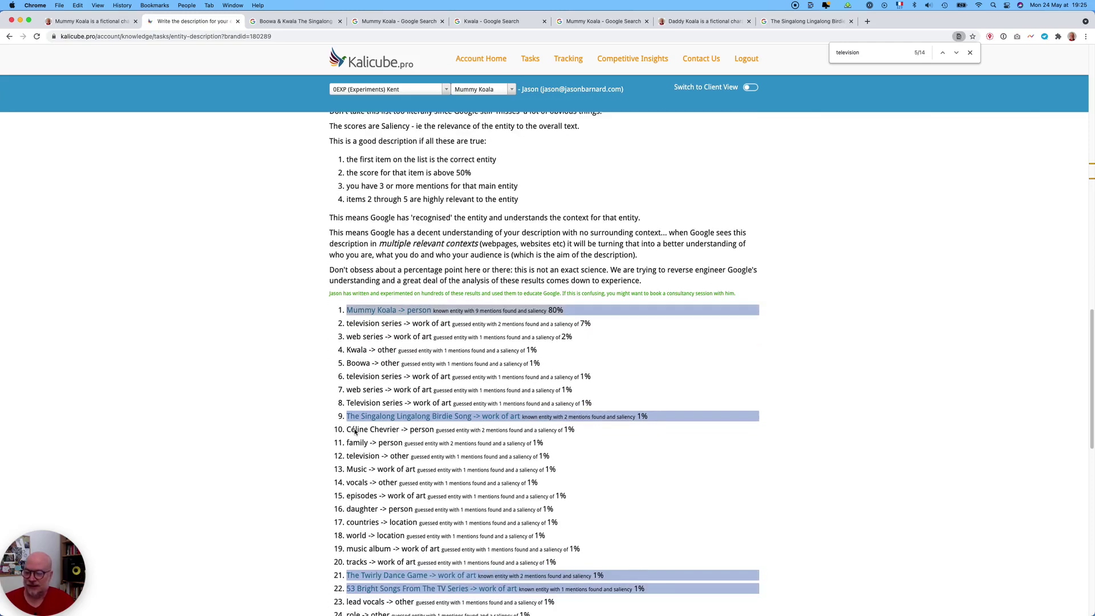
pyautogui.moveTo(402, 429); pyautogui.dragTo(337, 429)
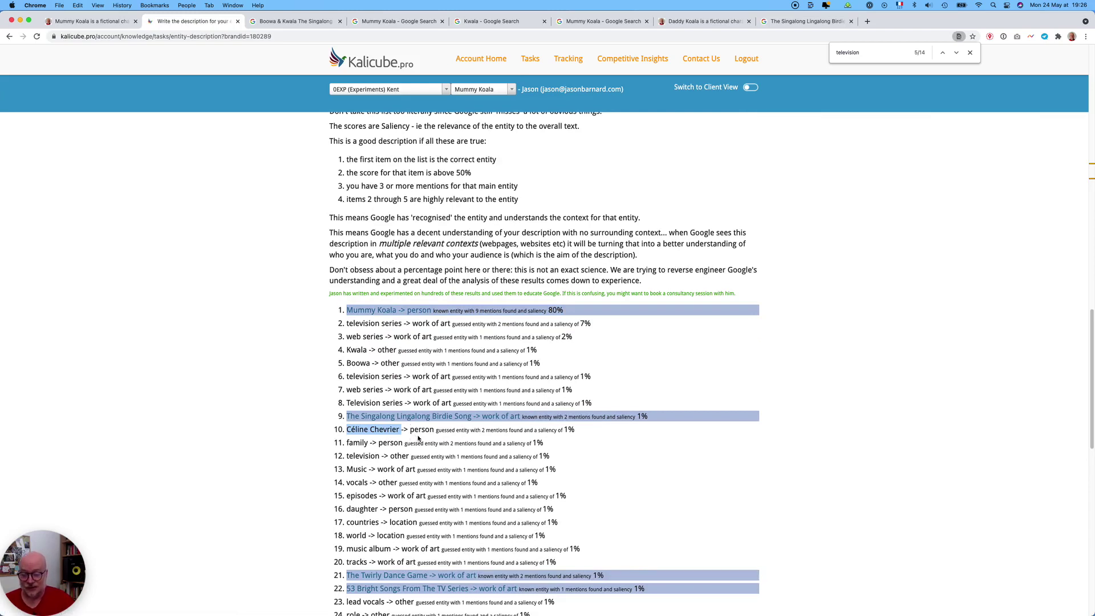
pyautogui.tripleClick(428, 430)
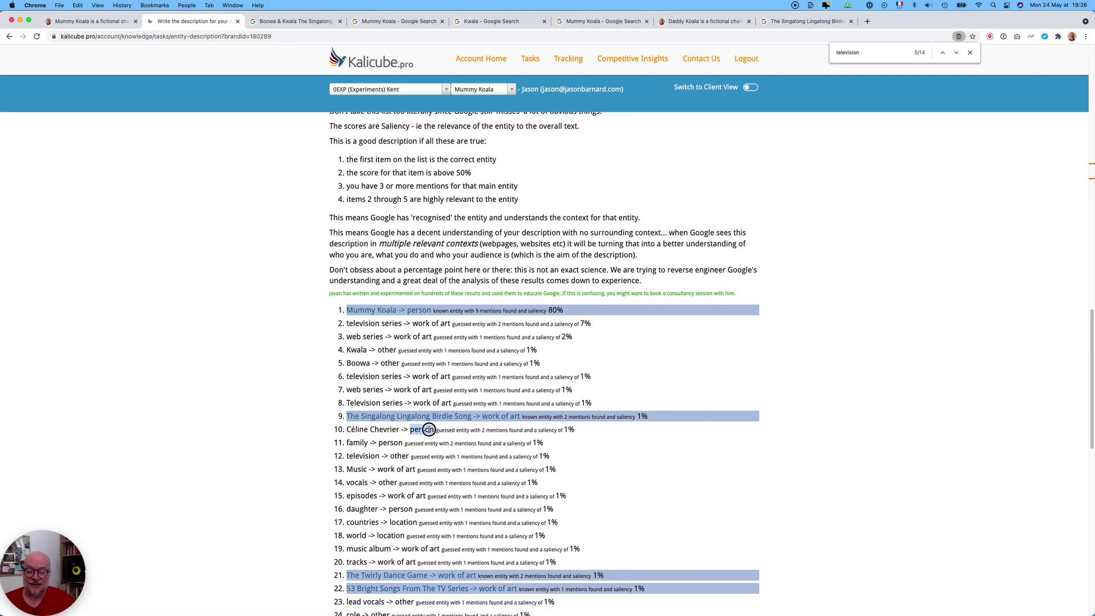
pyautogui.click(482, 441)
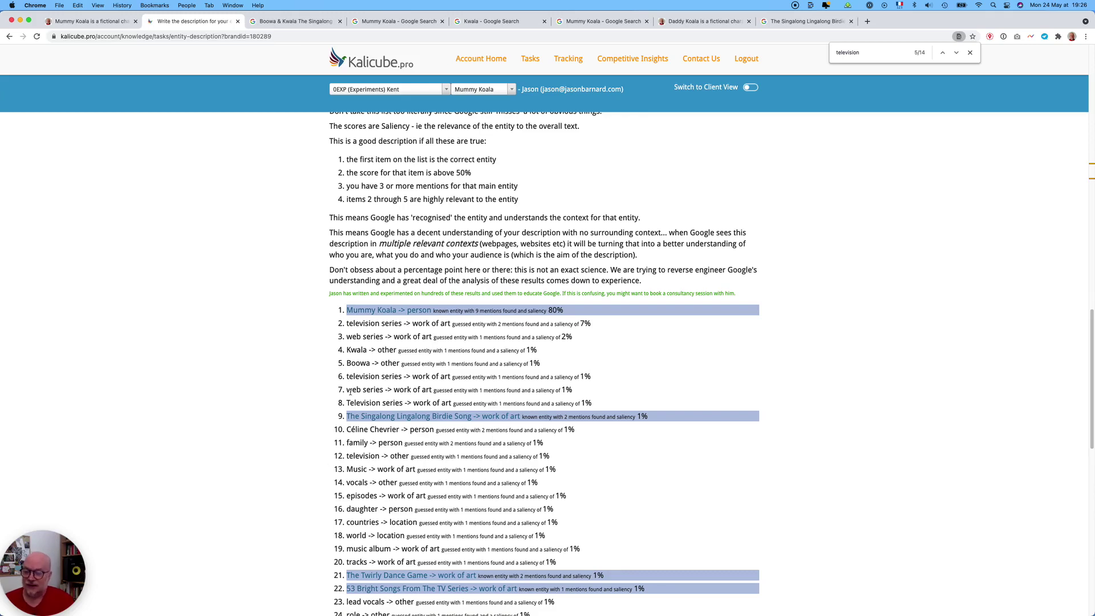
pyautogui.moveTo(336, 325); pyautogui.dragTo(341, 431)
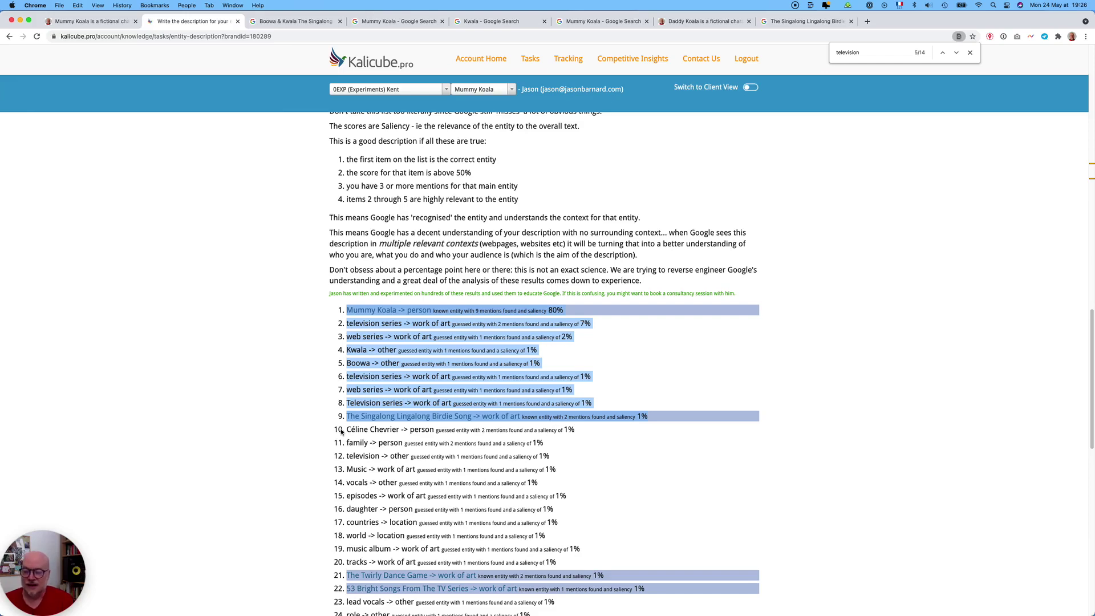
pyautogui.scroll(-3, 348, 462)
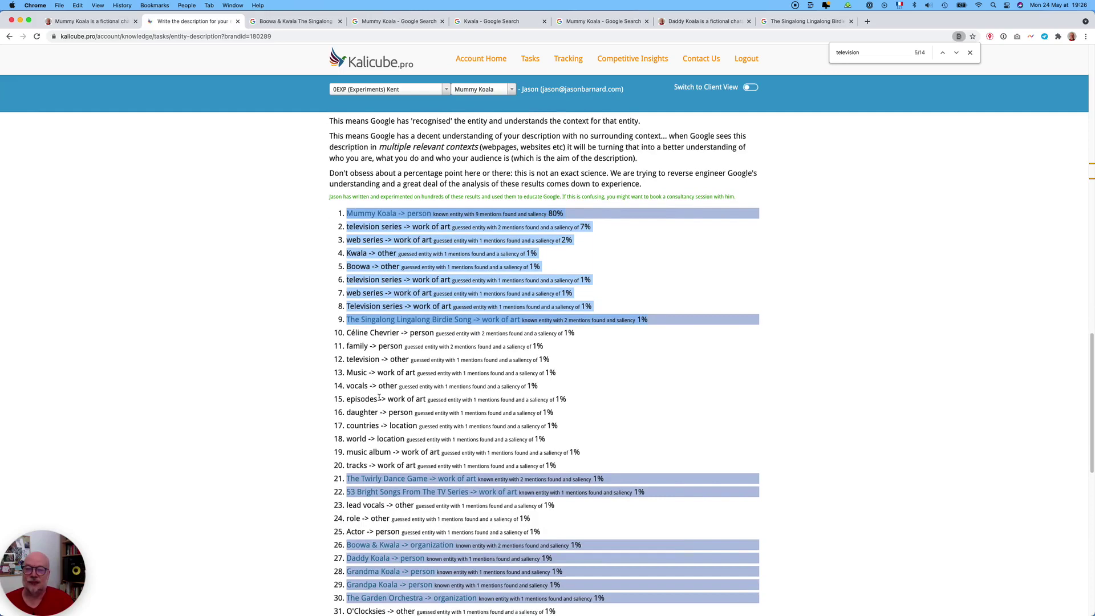
pyautogui.scroll(3, 383, 342)
pyautogui.scroll(-3, 383, 343)
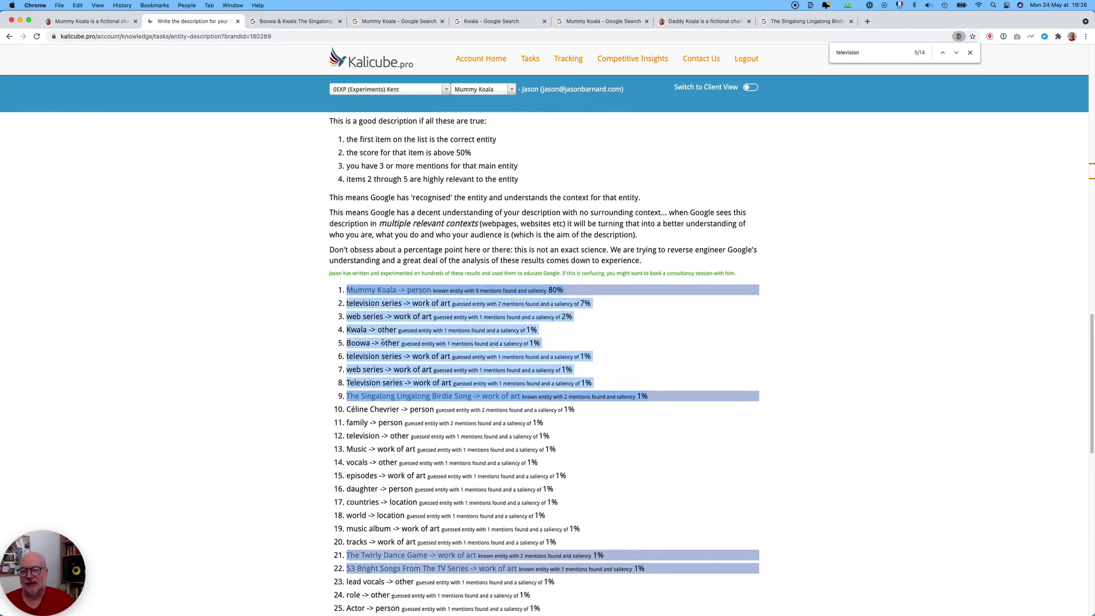
# Check the Google searches for The Twirly Dance Game and 53 Bright Songs From The TV Series from the entity list
pyautogui.scroll(-2, 382, 342)
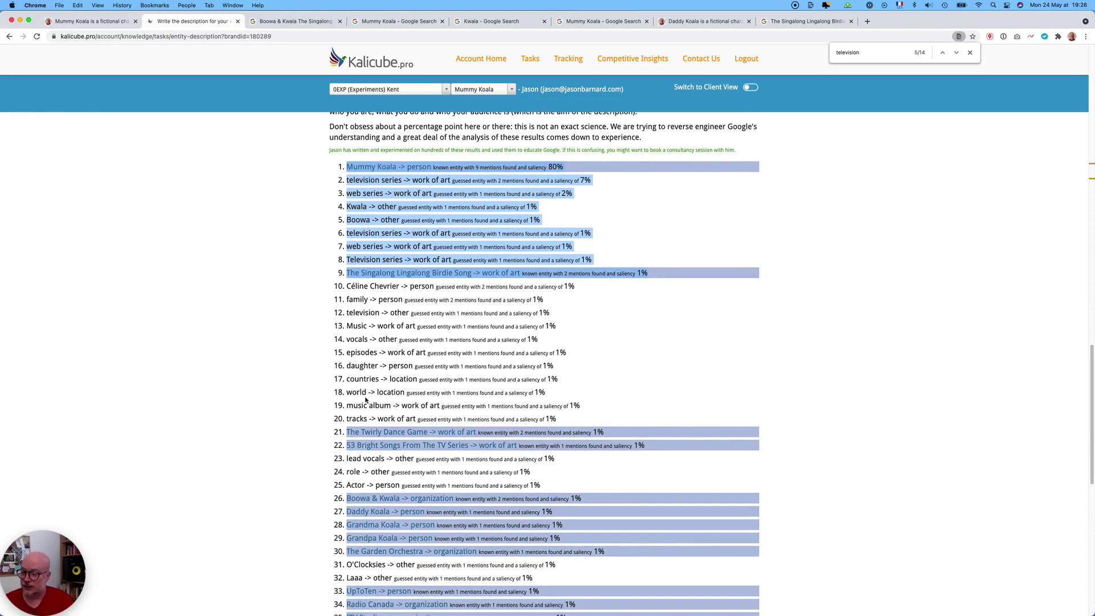
pyautogui.click(377, 432)
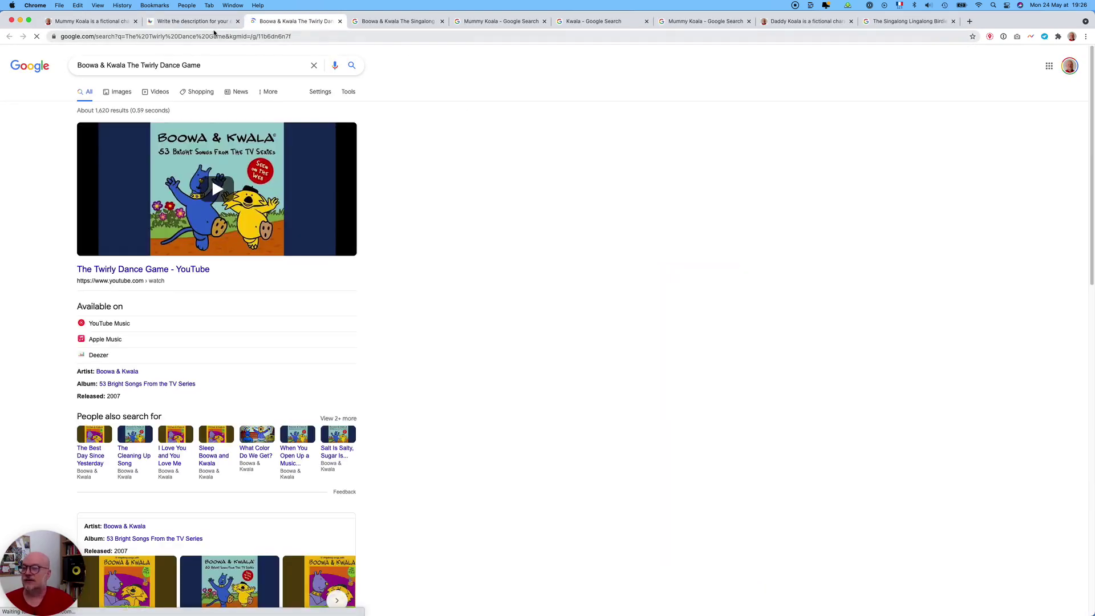
pyautogui.click(205, 21)
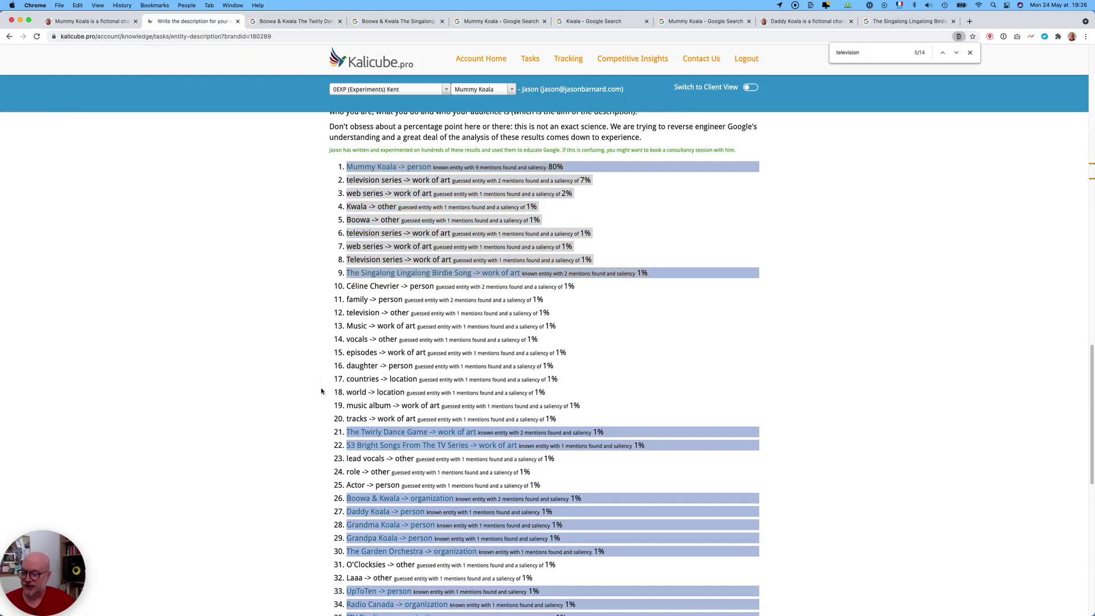
pyautogui.scroll(-4, 307, 350)
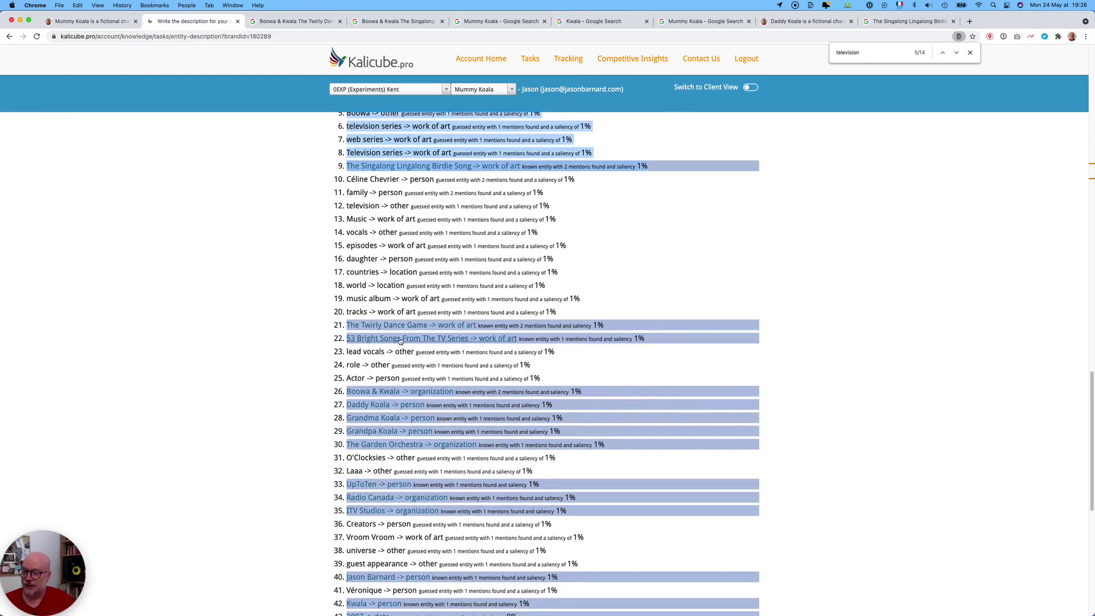
pyautogui.click(401, 340)
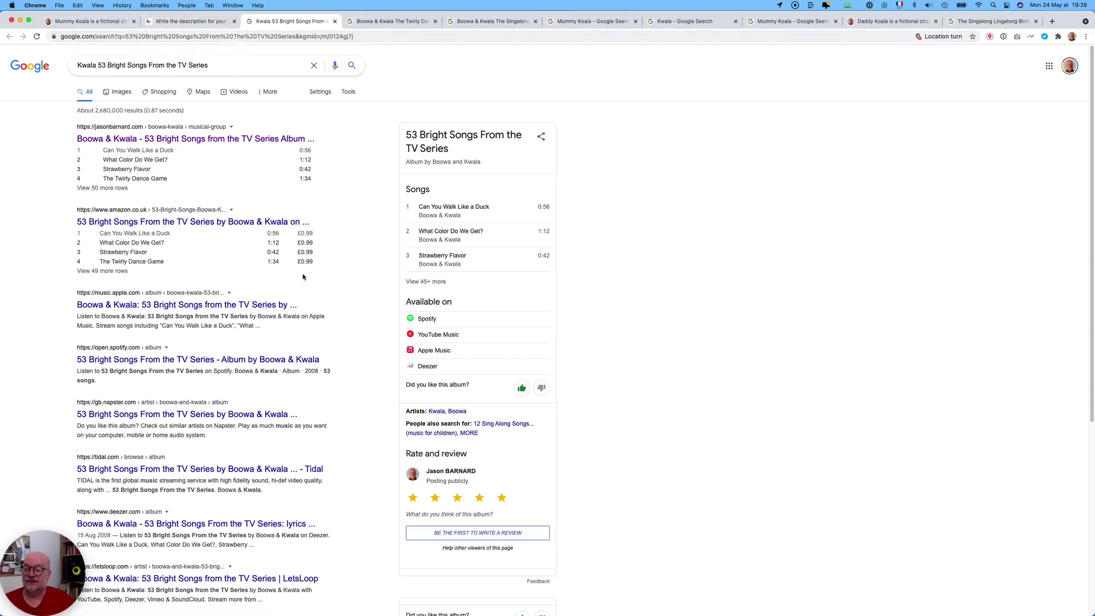
pyautogui.click(197, 24)
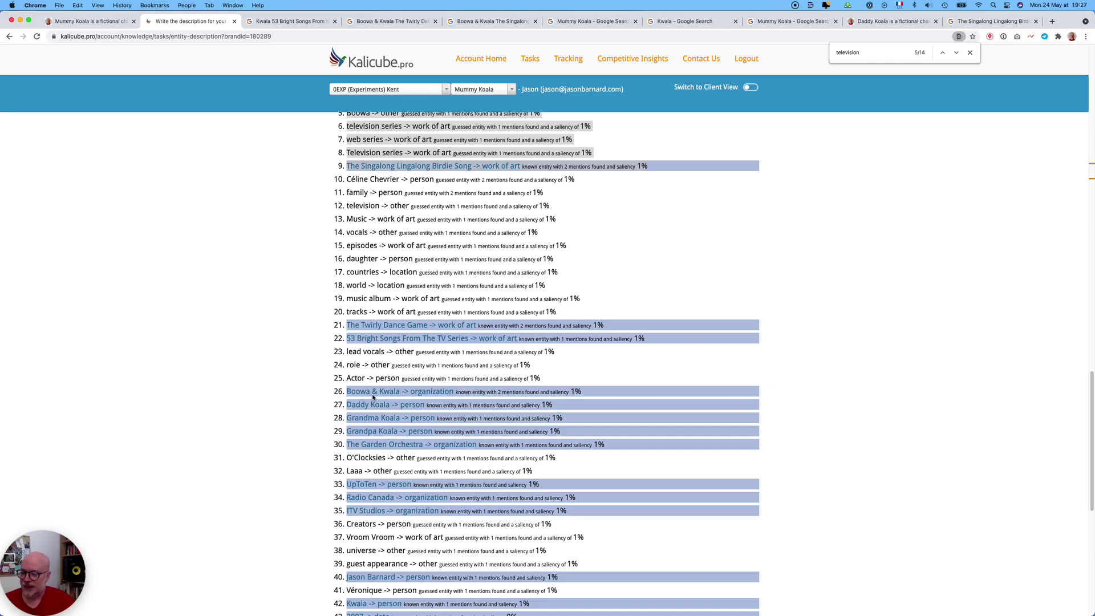
# Open the Google search for the Boowa & Kwala entity and check its entity type in the knowledge panel
pyautogui.click(431, 393)
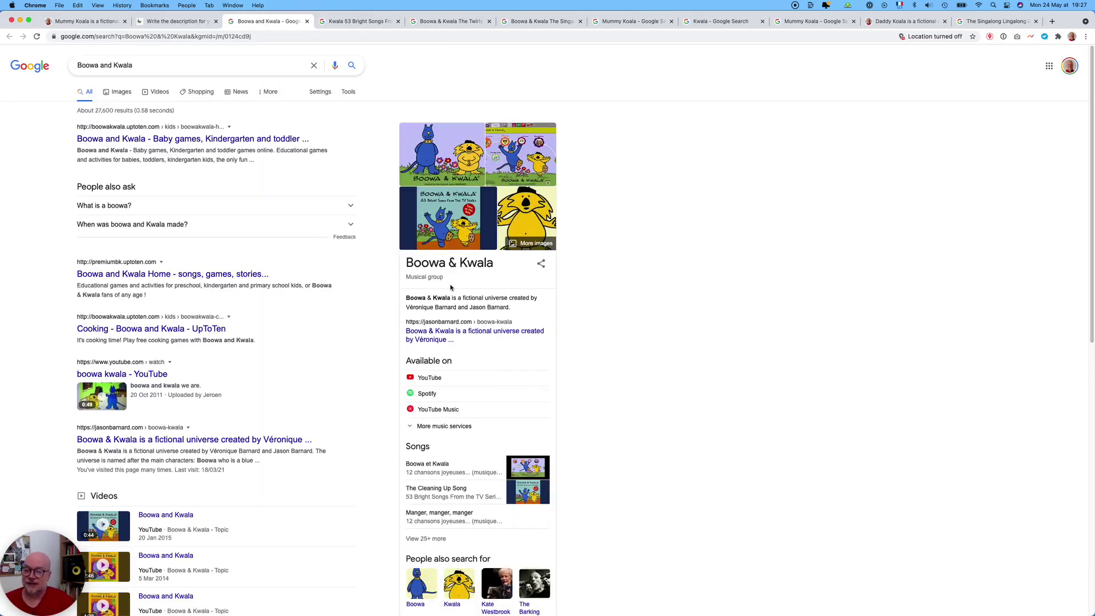
pyautogui.moveTo(445, 277); pyautogui.dragTo(402, 279)
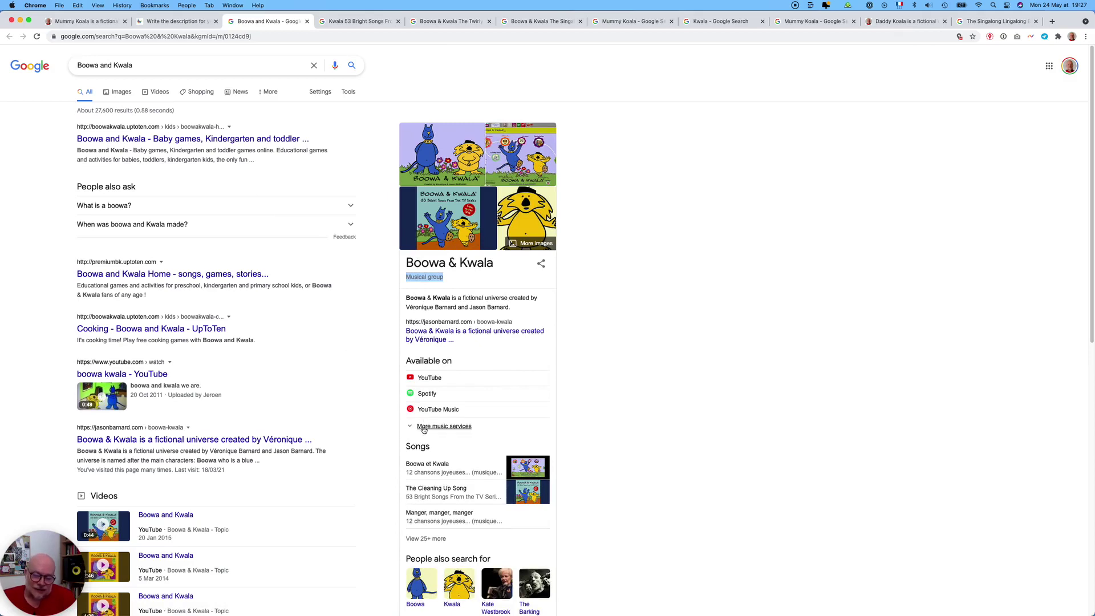
pyautogui.scroll(-1, 422, 438)
pyautogui.scroll(-1, 422, 437)
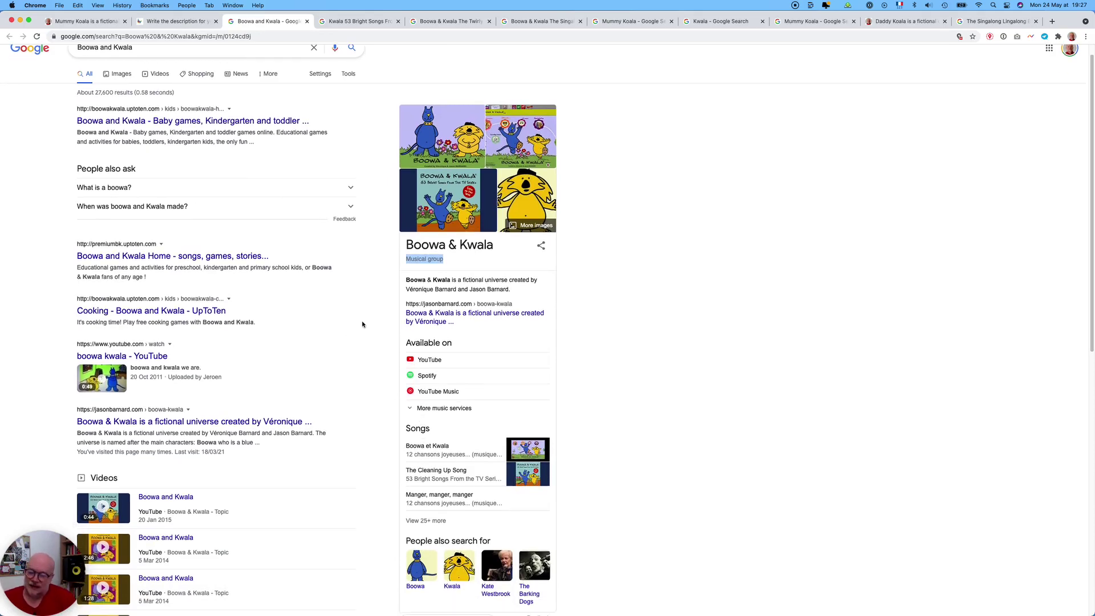
pyautogui.click(193, 23)
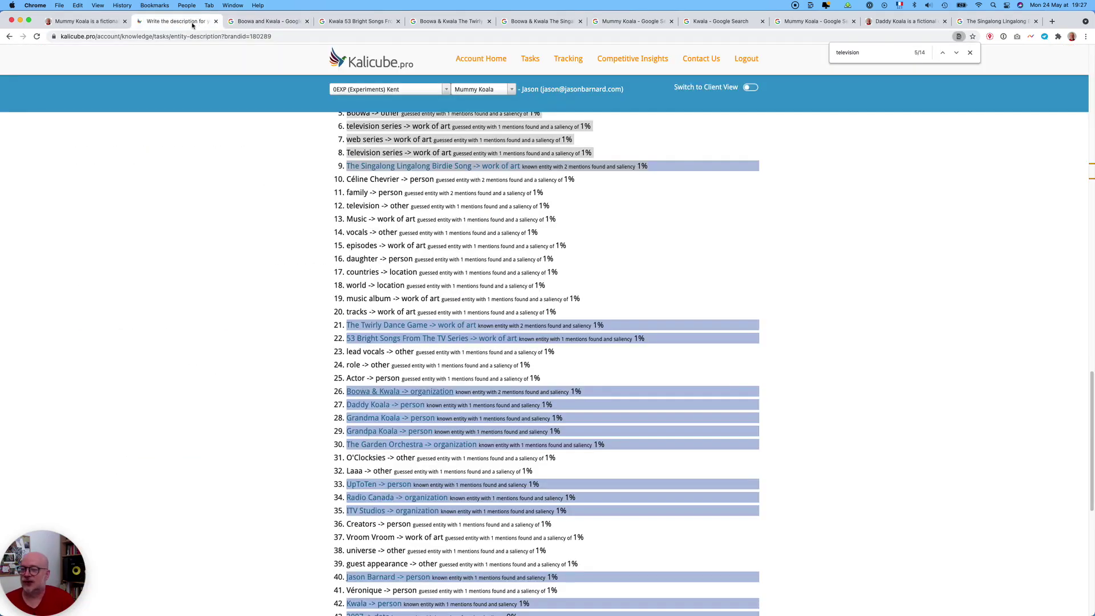
# Check the Google searches for the Daddy Koala, Grandma Koala and Grandpa Koala entities from the entity list
pyautogui.click(378, 407)
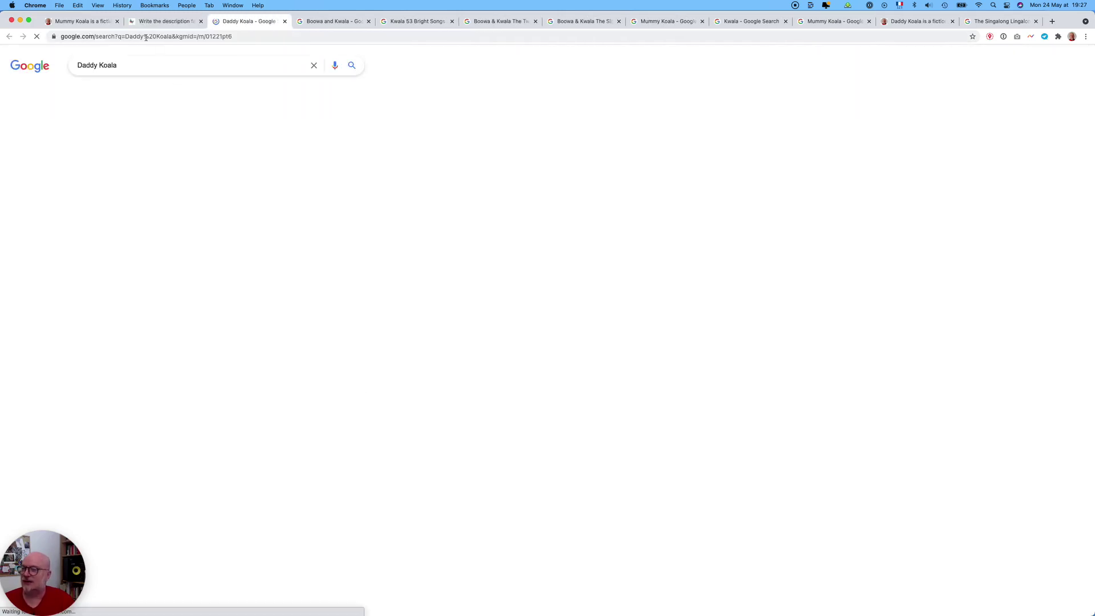
pyautogui.click(166, 21)
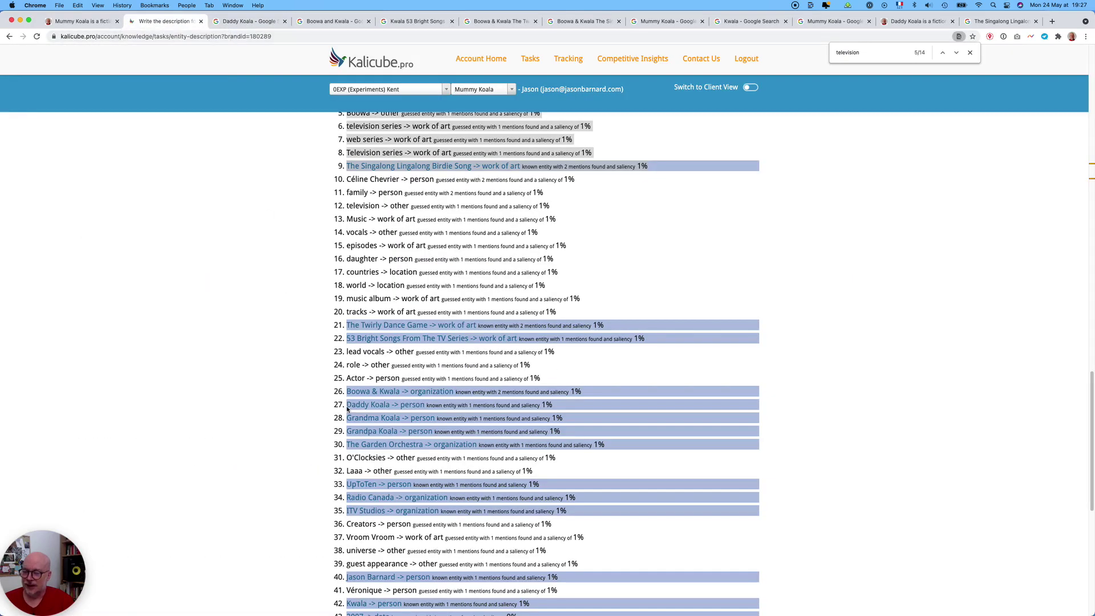
pyautogui.click(365, 418)
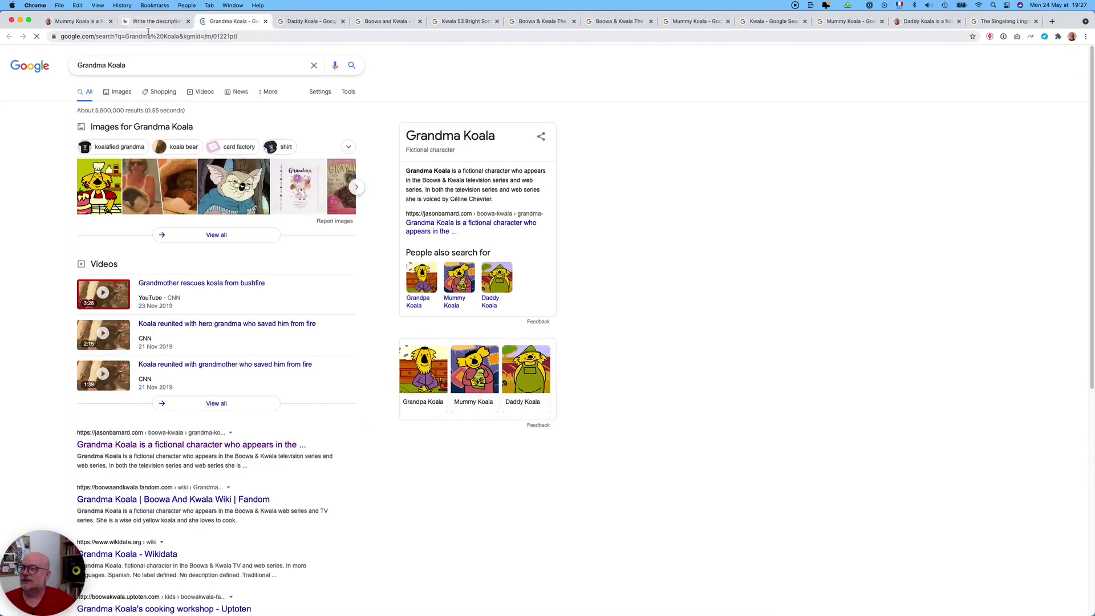
pyautogui.click(155, 21)
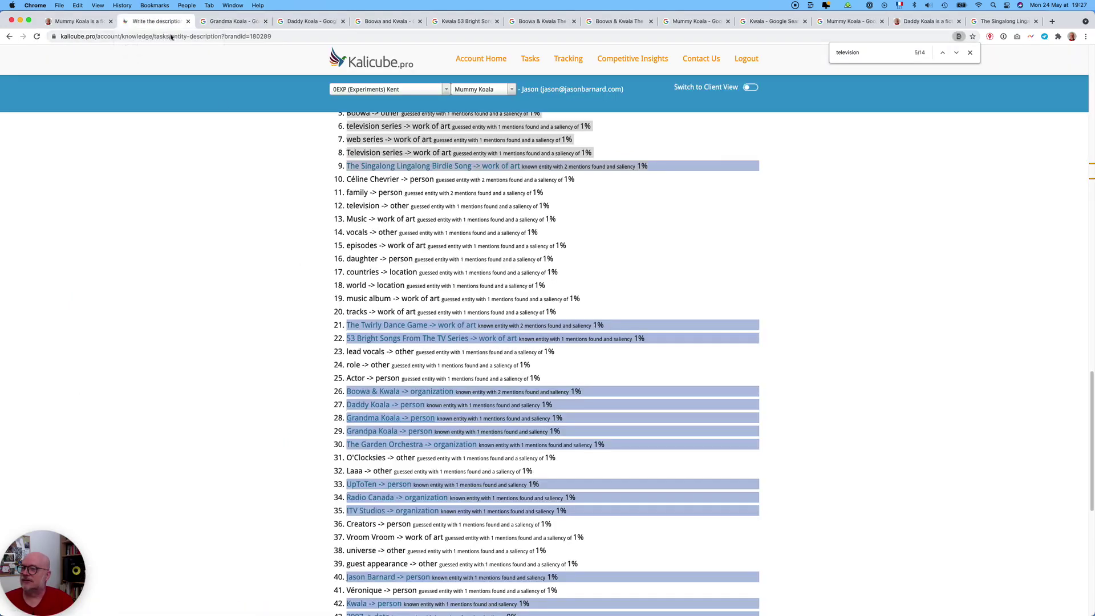
pyautogui.click(371, 435)
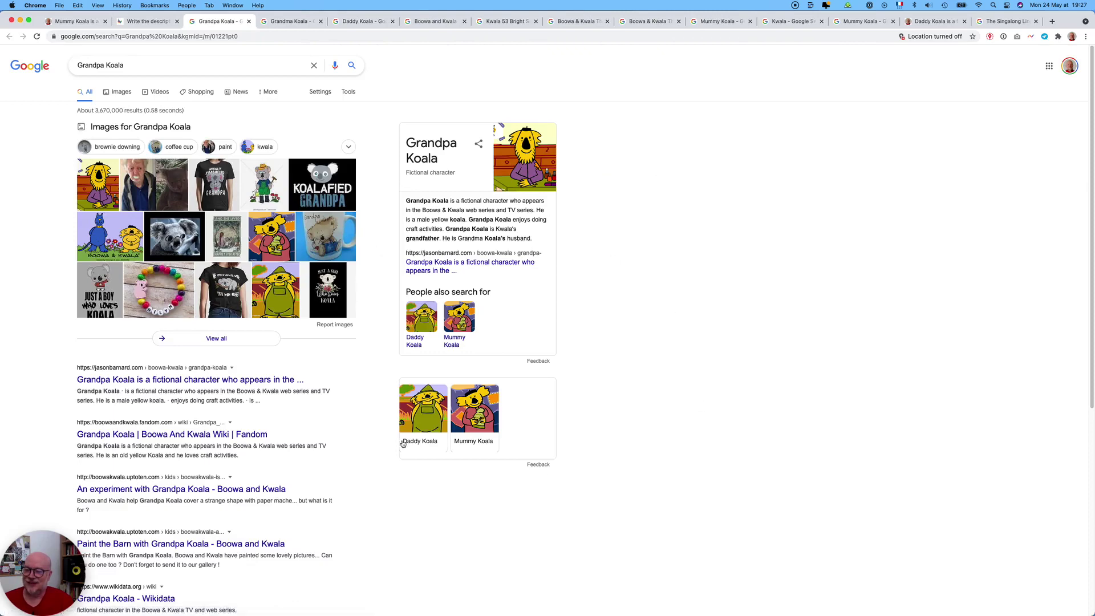
pyautogui.click(147, 21)
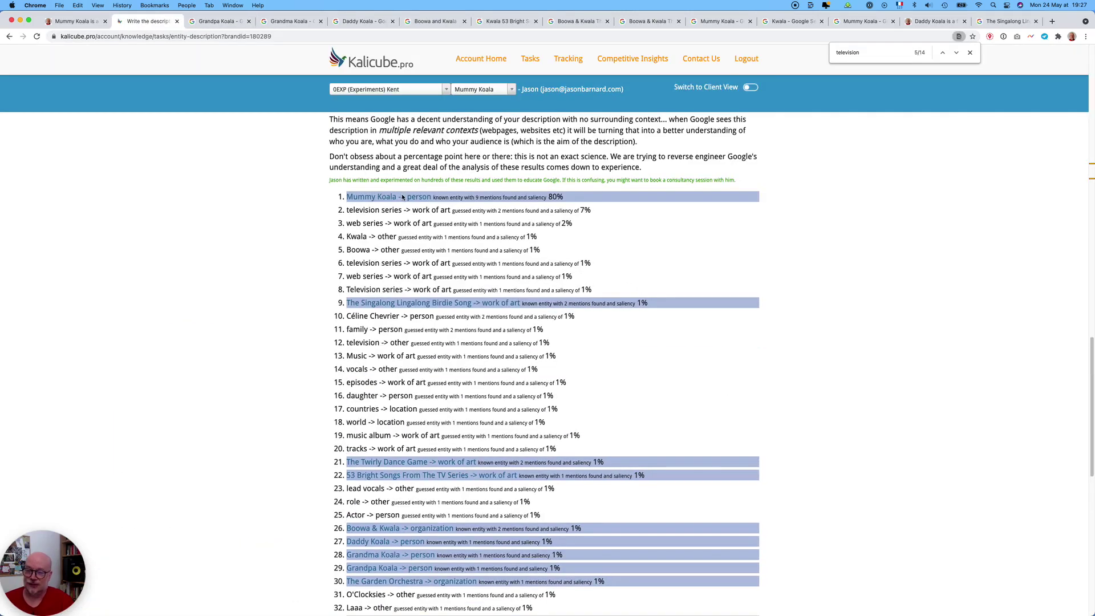
# Add the creators' shared surname after the first creator's first name in the Creators section, and evaluate the description again
pyautogui.scroll(-5, 216, 386)
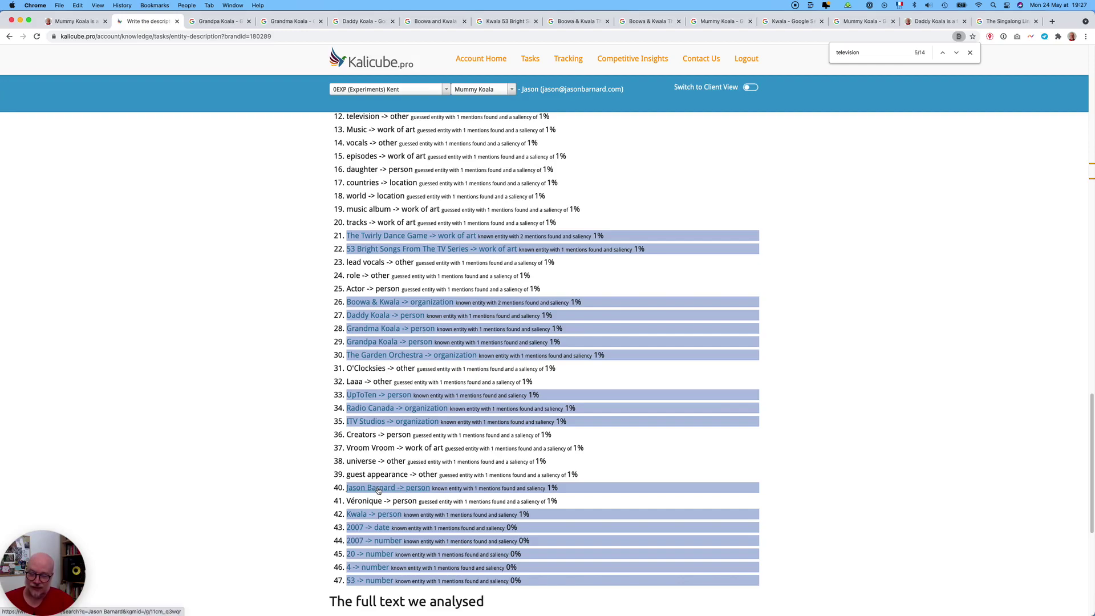
pyautogui.scroll(10, 454, 484)
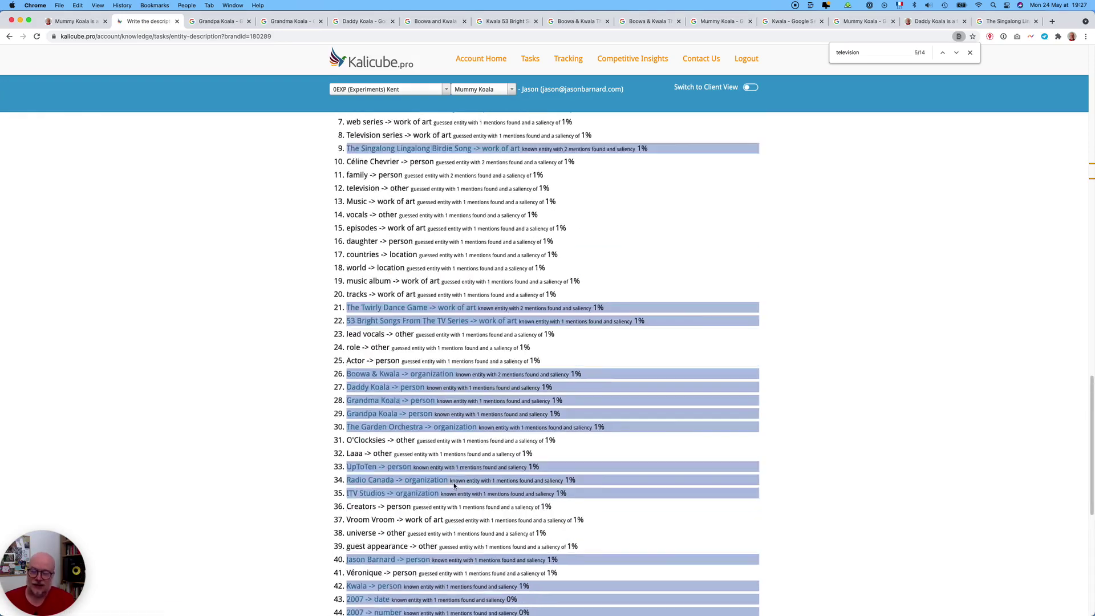
pyautogui.scroll(15, 453, 483)
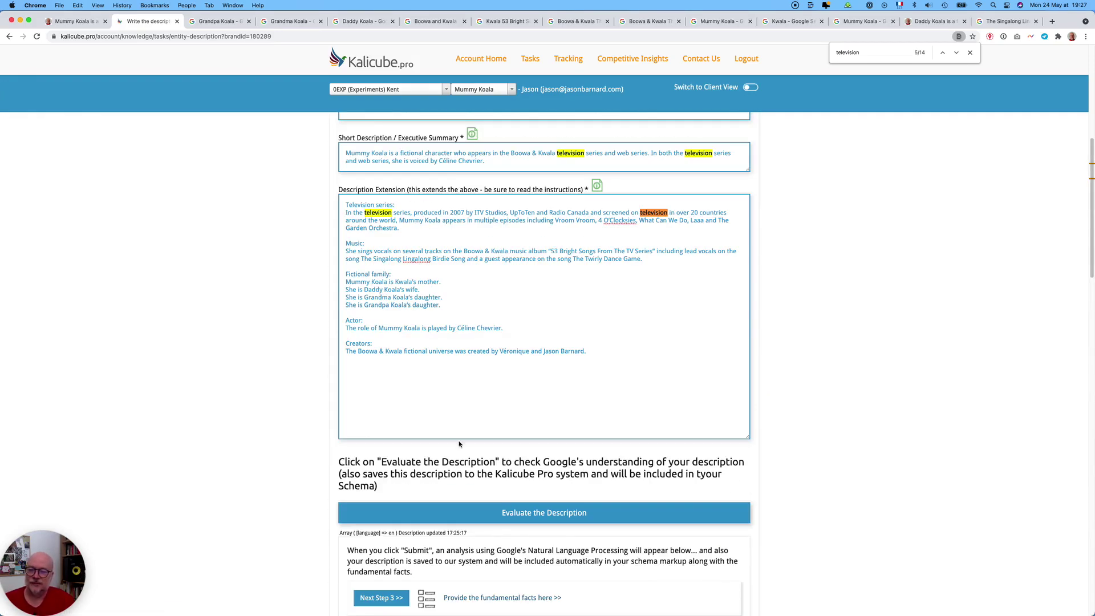
pyautogui.doubleClick(573, 352)
pyautogui.press('cmd+c')
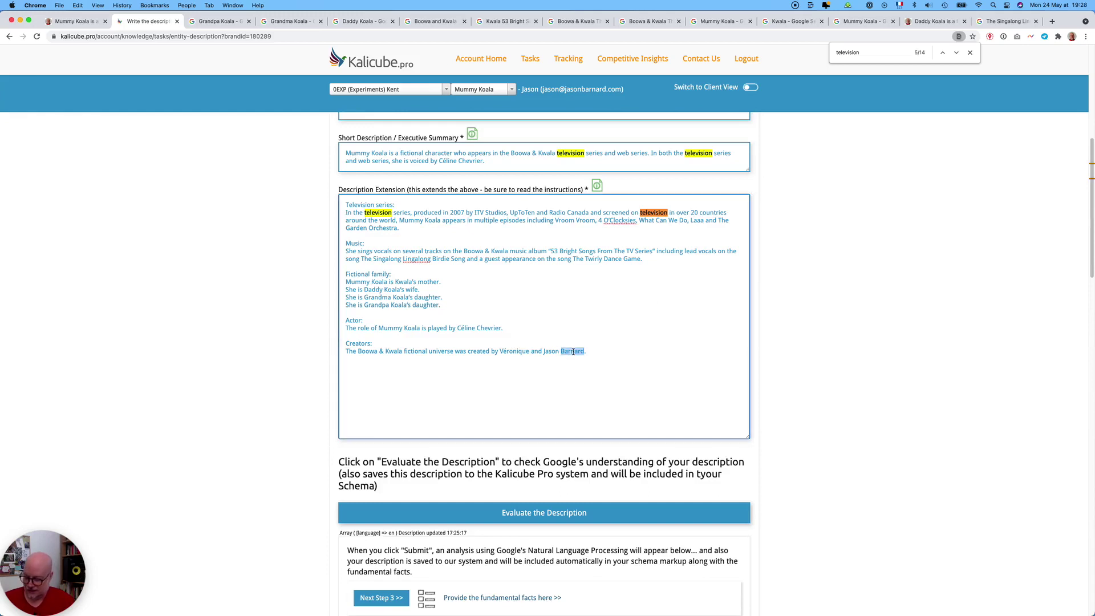
pyautogui.click(531, 352)
pyautogui.press('cmd+v')
pyautogui.click(537, 522)
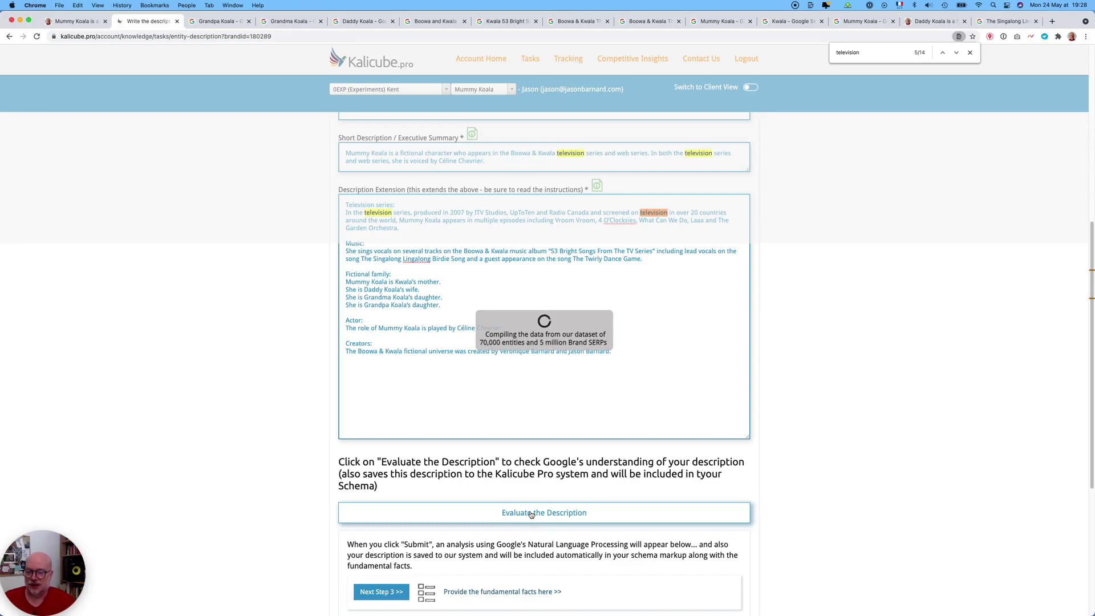
# Check the updated list of recognised entities and open the Google search for the first-named creator's full name
pyautogui.scroll(-20, 530, 514)
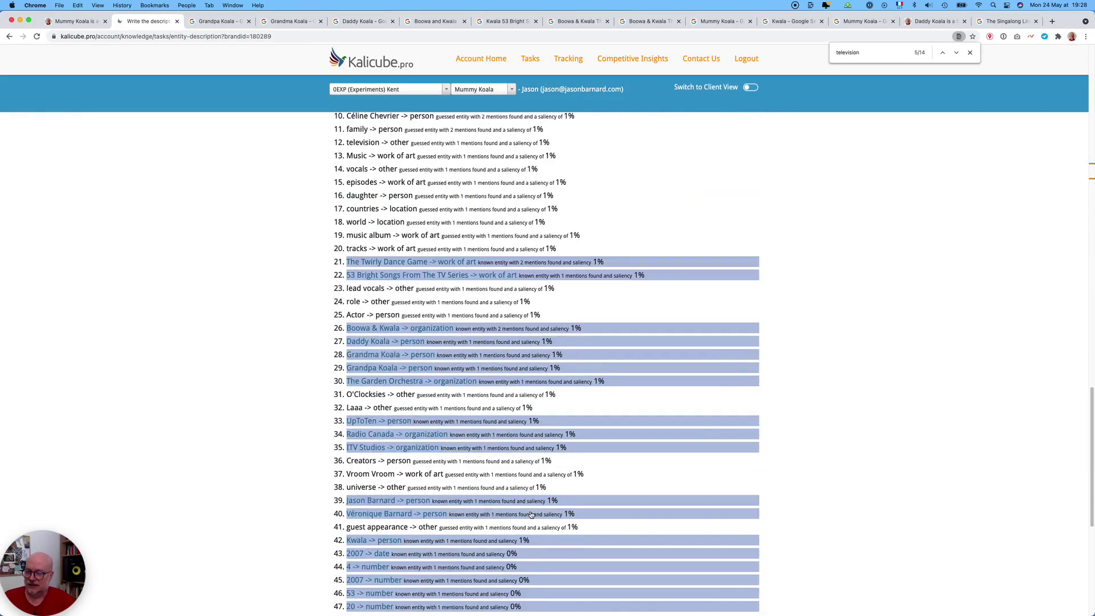
pyautogui.scroll(1, 373, 365)
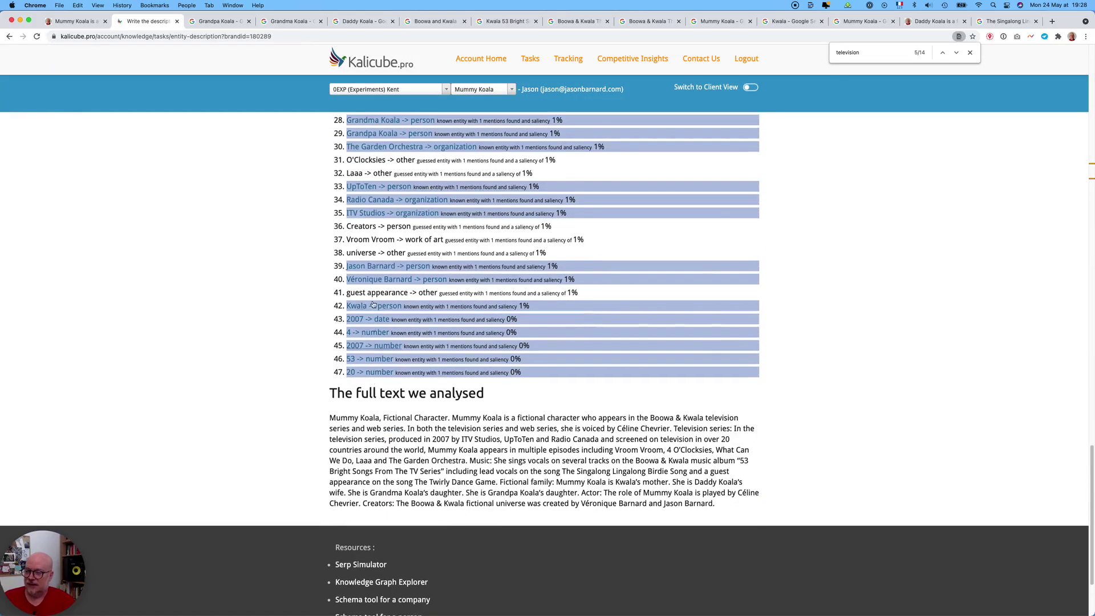
pyautogui.click(374, 278)
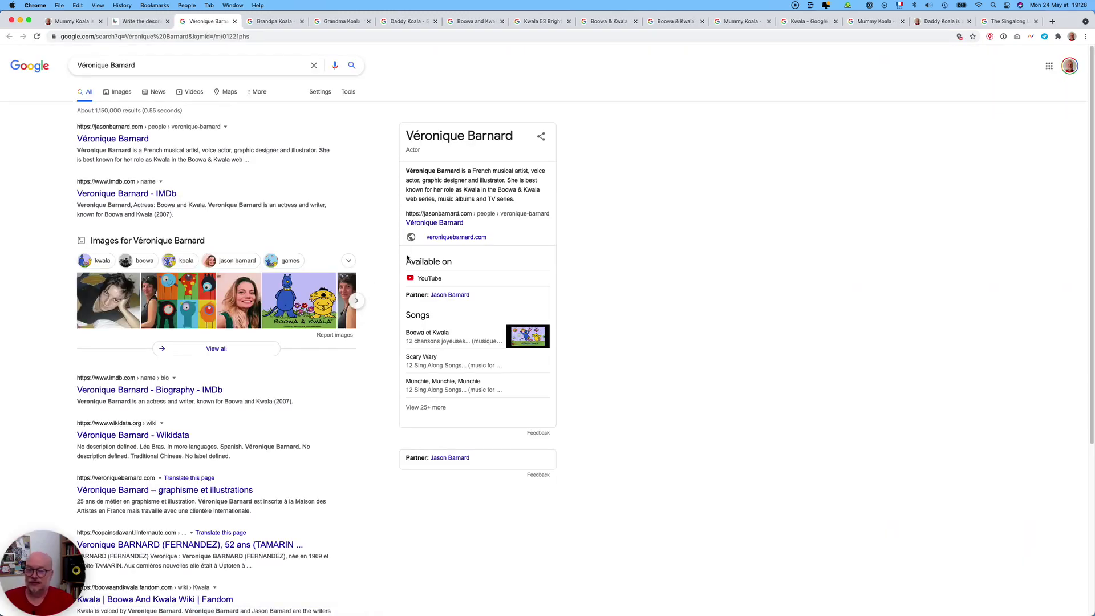
# Check the first-named creator's summary and entity type in the knowledge panel, and review that creator's surname in the Kalicube Pro description's Creators section
pyautogui.moveTo(402, 168); pyautogui.dragTo(464, 237)
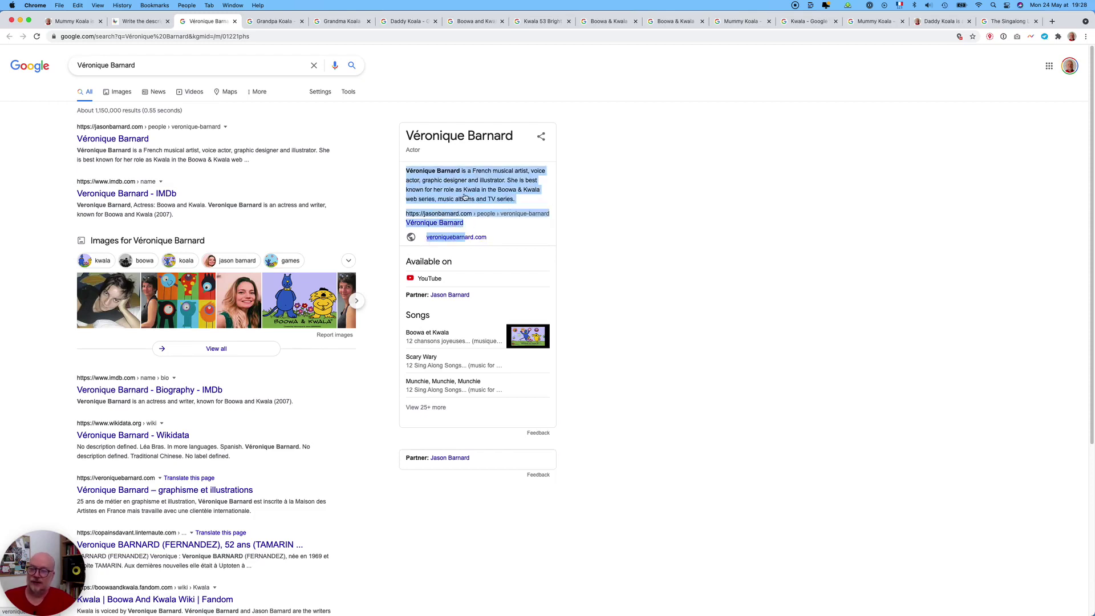
pyautogui.doubleClick(421, 150)
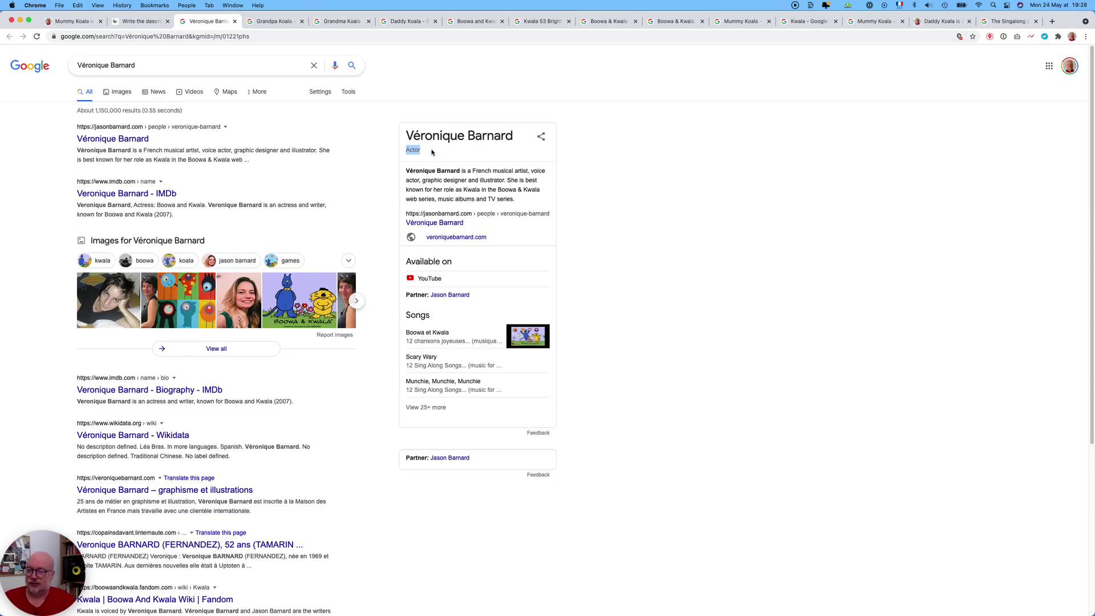
pyautogui.click(144, 21)
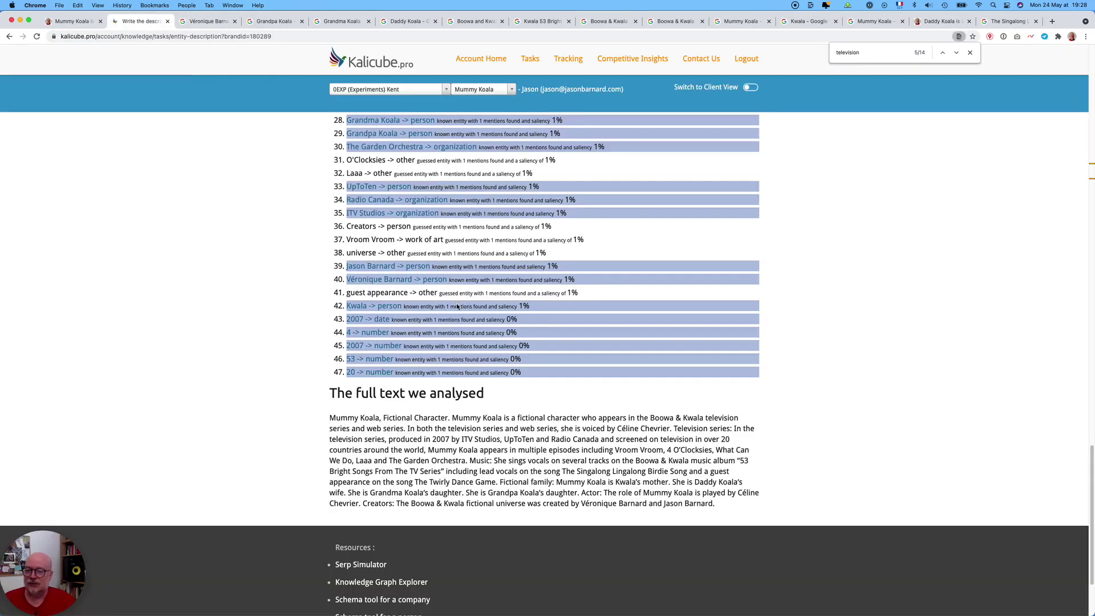
pyautogui.scroll(1, 457, 307)
pyautogui.scroll(10, 457, 307)
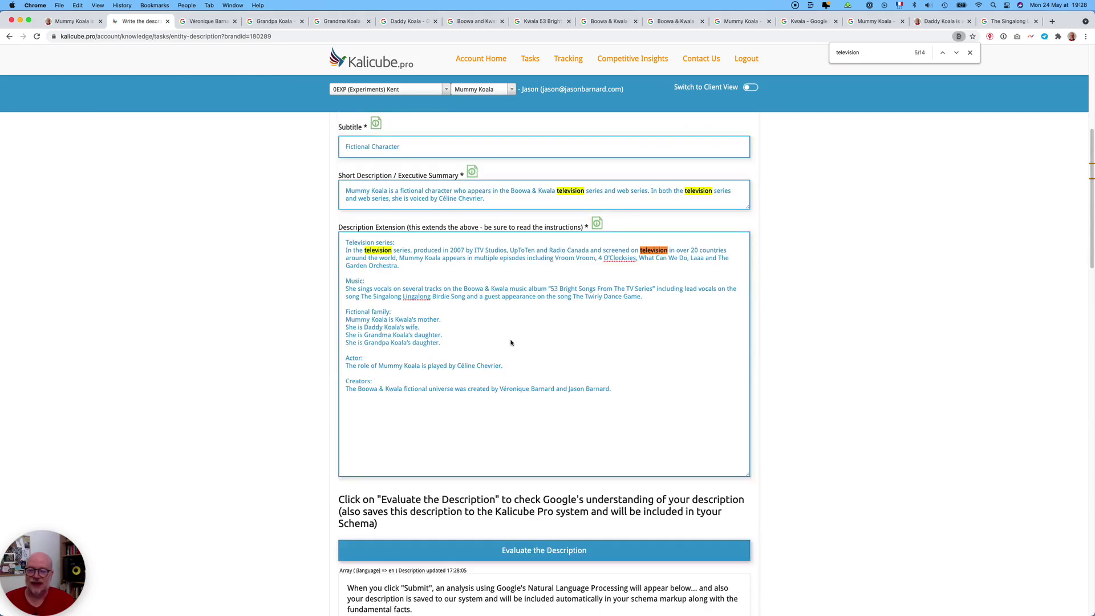
pyautogui.doubleClick(536, 388)
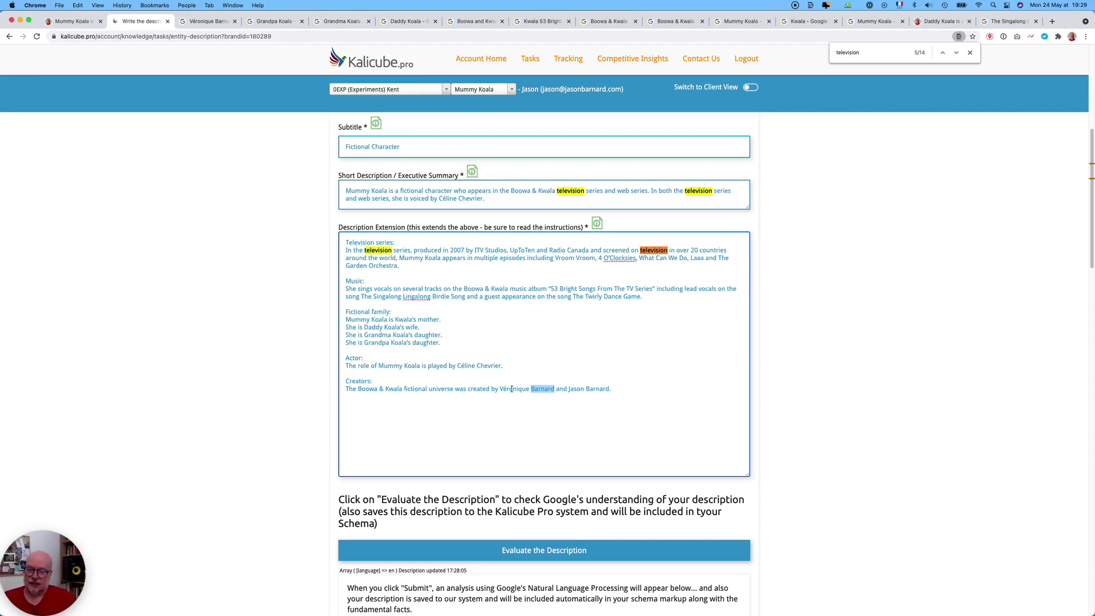
# Examine the category relevancy and the recognised entity list, comparing the known entities with the guessed ones and their saliency
pyautogui.scroll(-15, 507, 385)
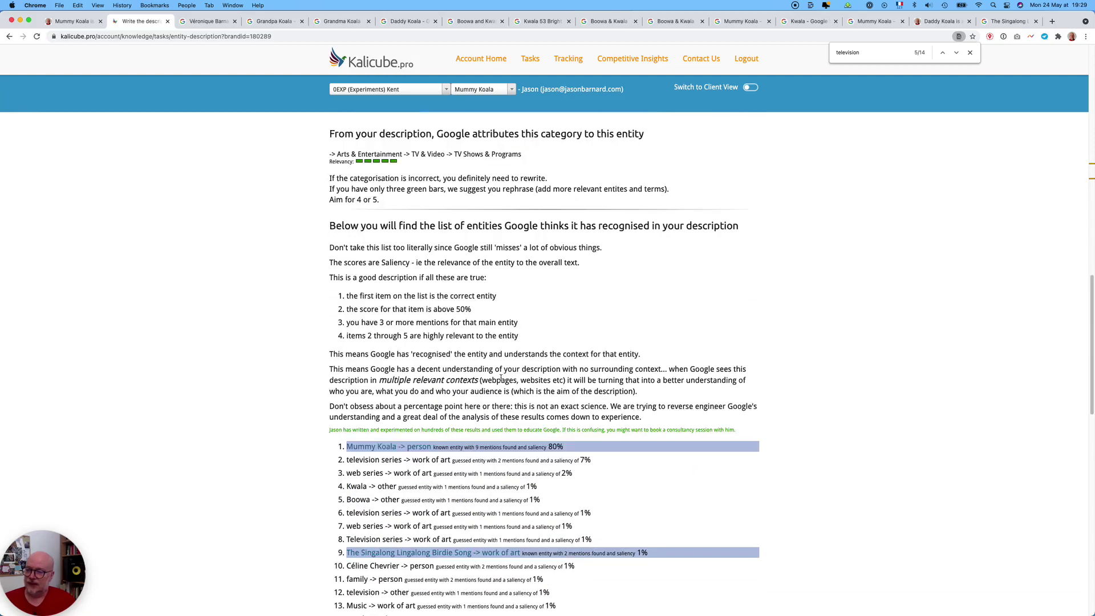
pyautogui.scroll(-10, 500, 377)
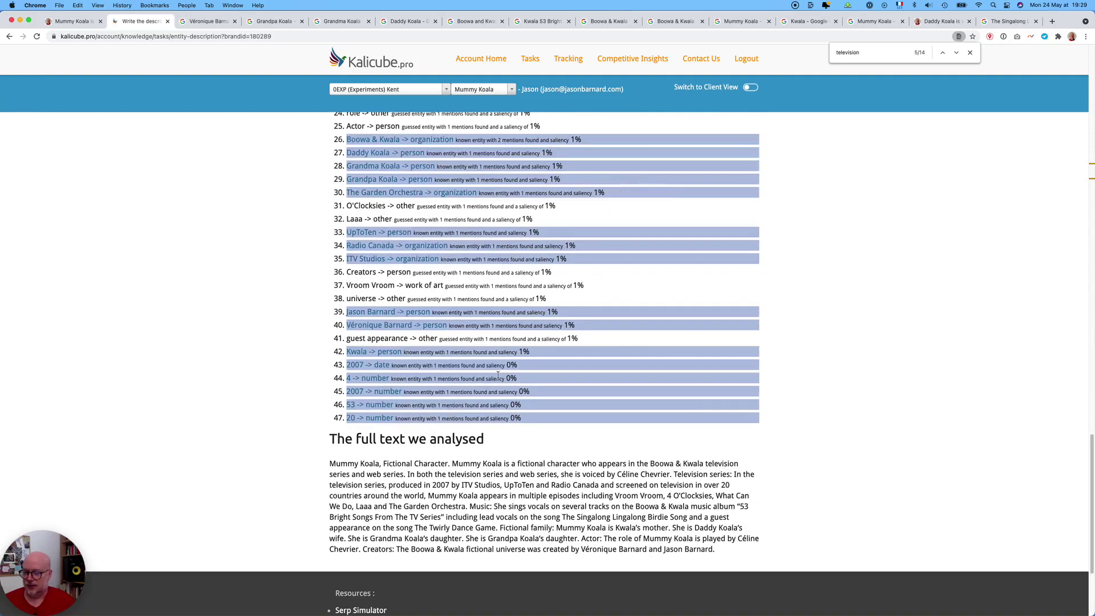
pyautogui.scroll(15, 497, 374)
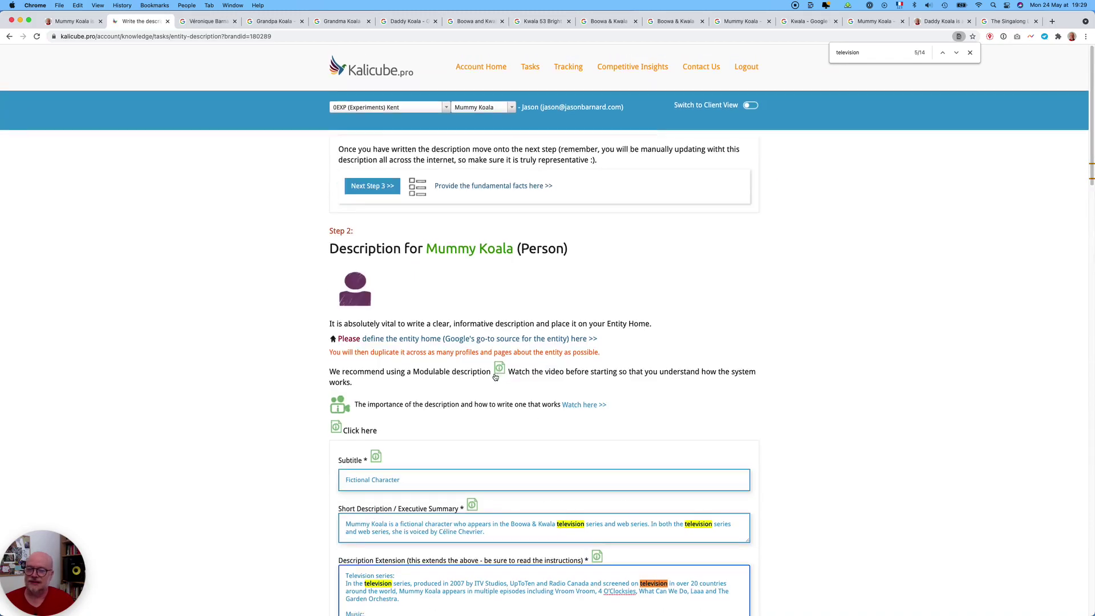
pyautogui.scroll(-10, 494, 373)
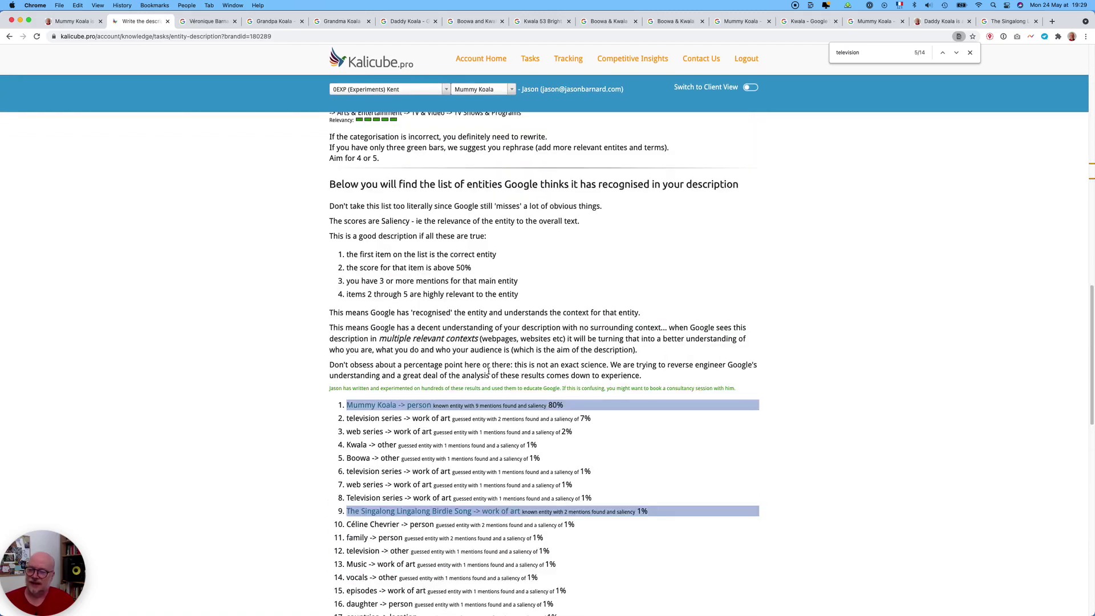
pyautogui.scroll(-4, 489, 370)
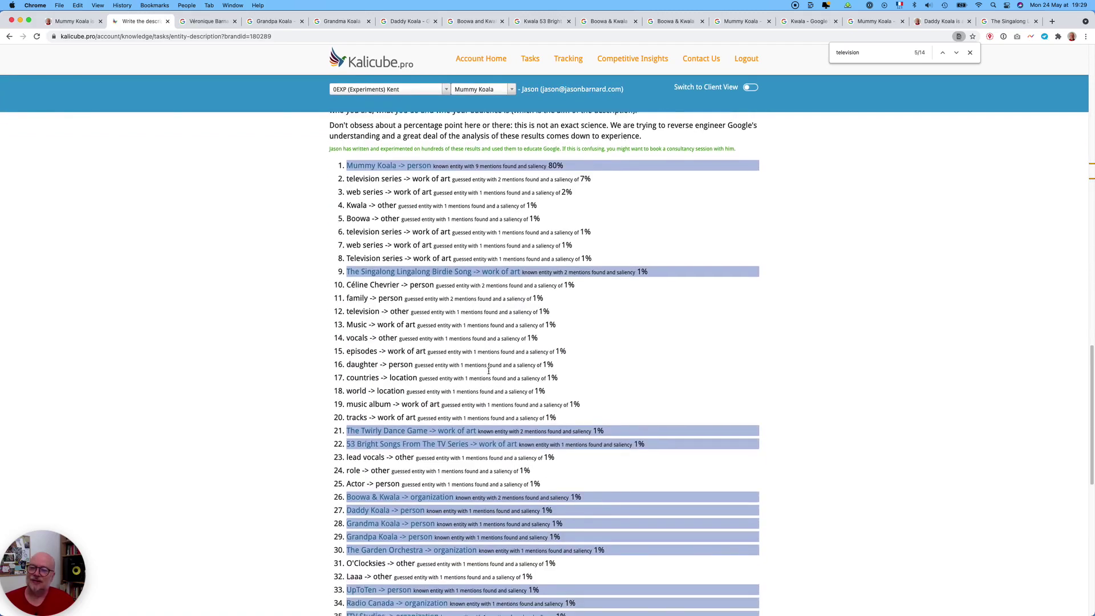
pyautogui.scroll(-2, 489, 370)
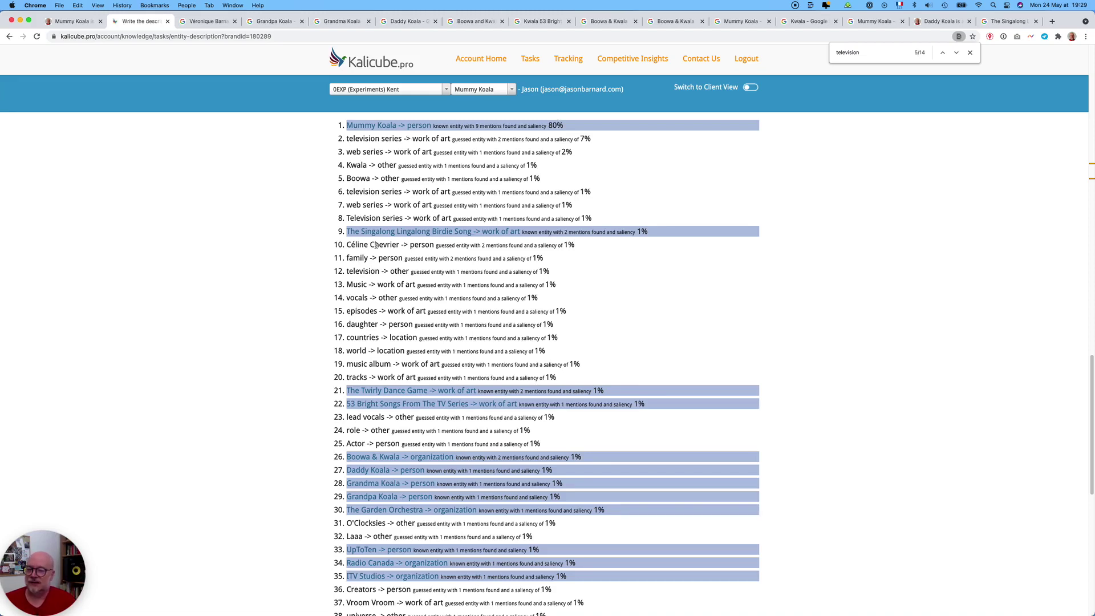
pyautogui.doubleClick(410, 178)
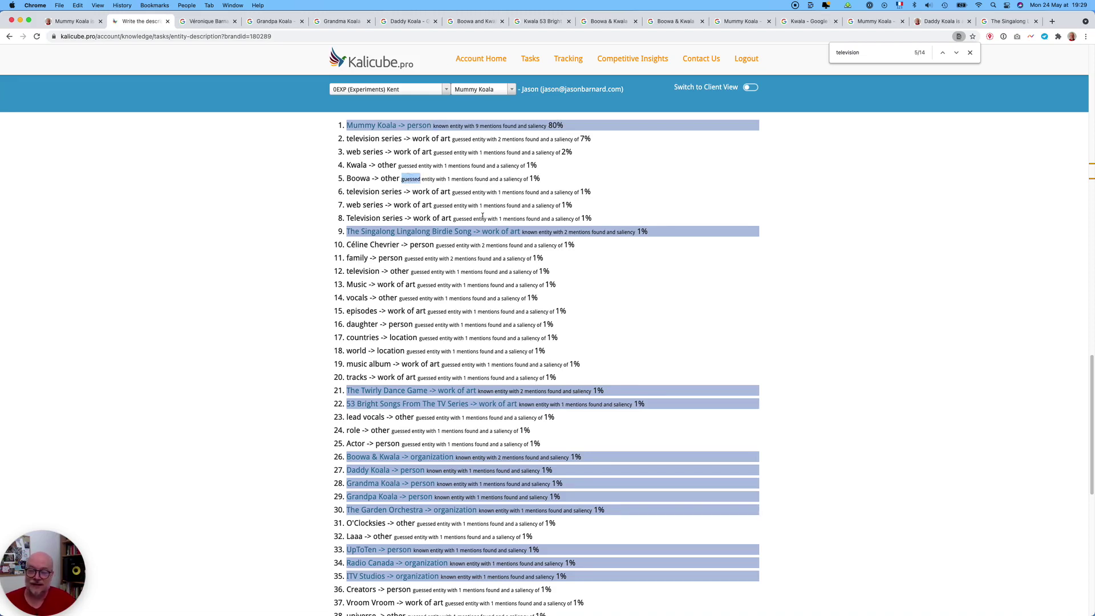
pyautogui.moveTo(591, 193); pyautogui.dragTo(397, 312)
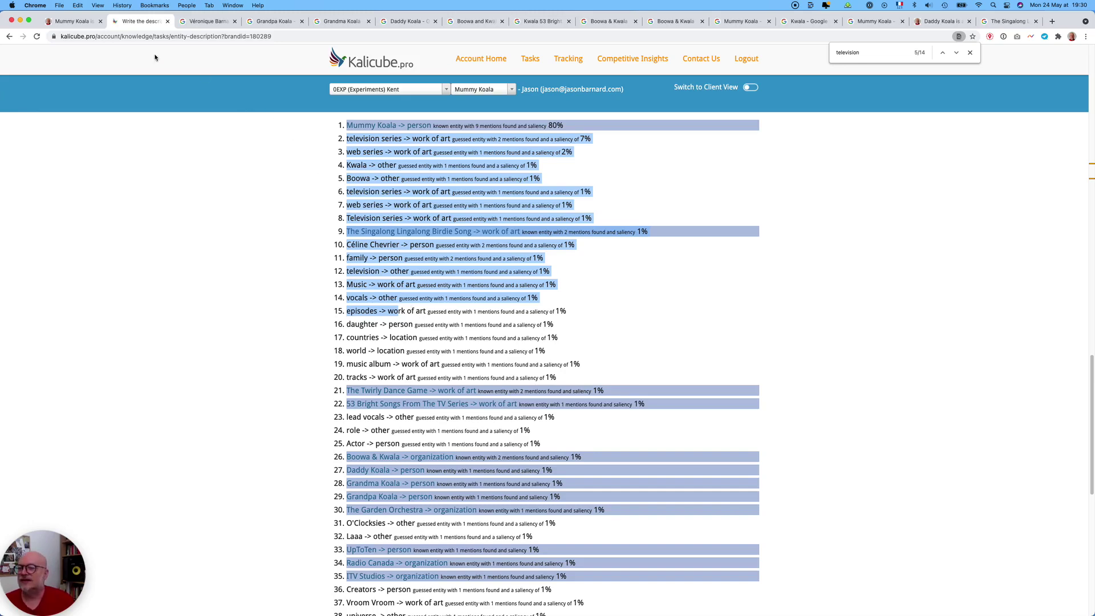
# Switch to the Mummy Koala character page on the Boowa & Kwala website section and review its existing text and breadcrumb path
pyautogui.click(70, 21)
pyautogui.scroll(-5, 501, 243)
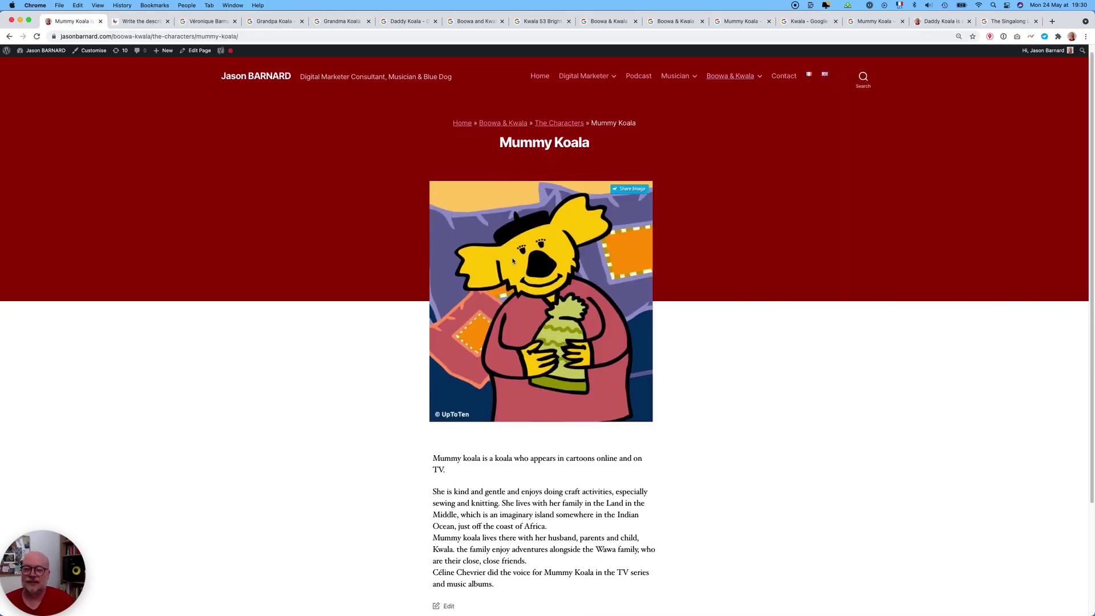
pyautogui.scroll(5, 602, 214)
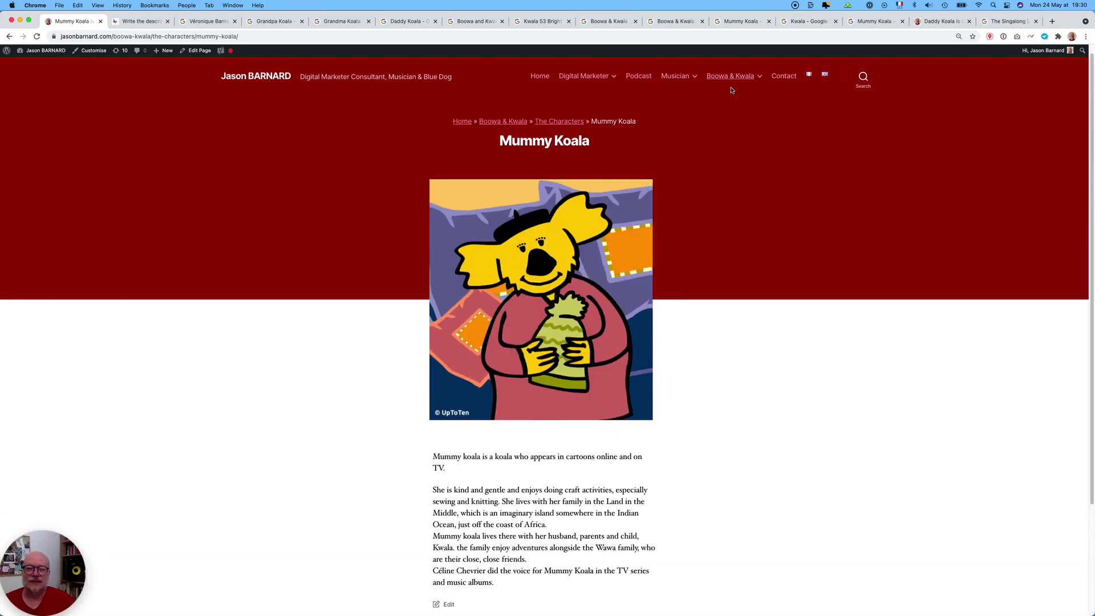
pyautogui.moveTo(639, 122); pyautogui.dragTo(444, 124)
pyautogui.click(444, 124)
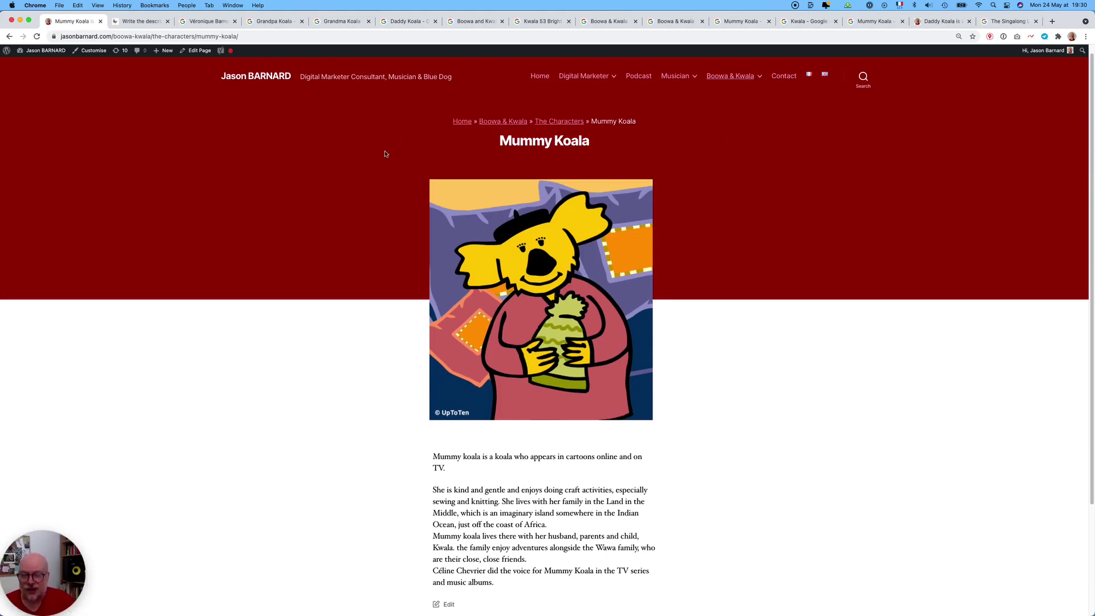